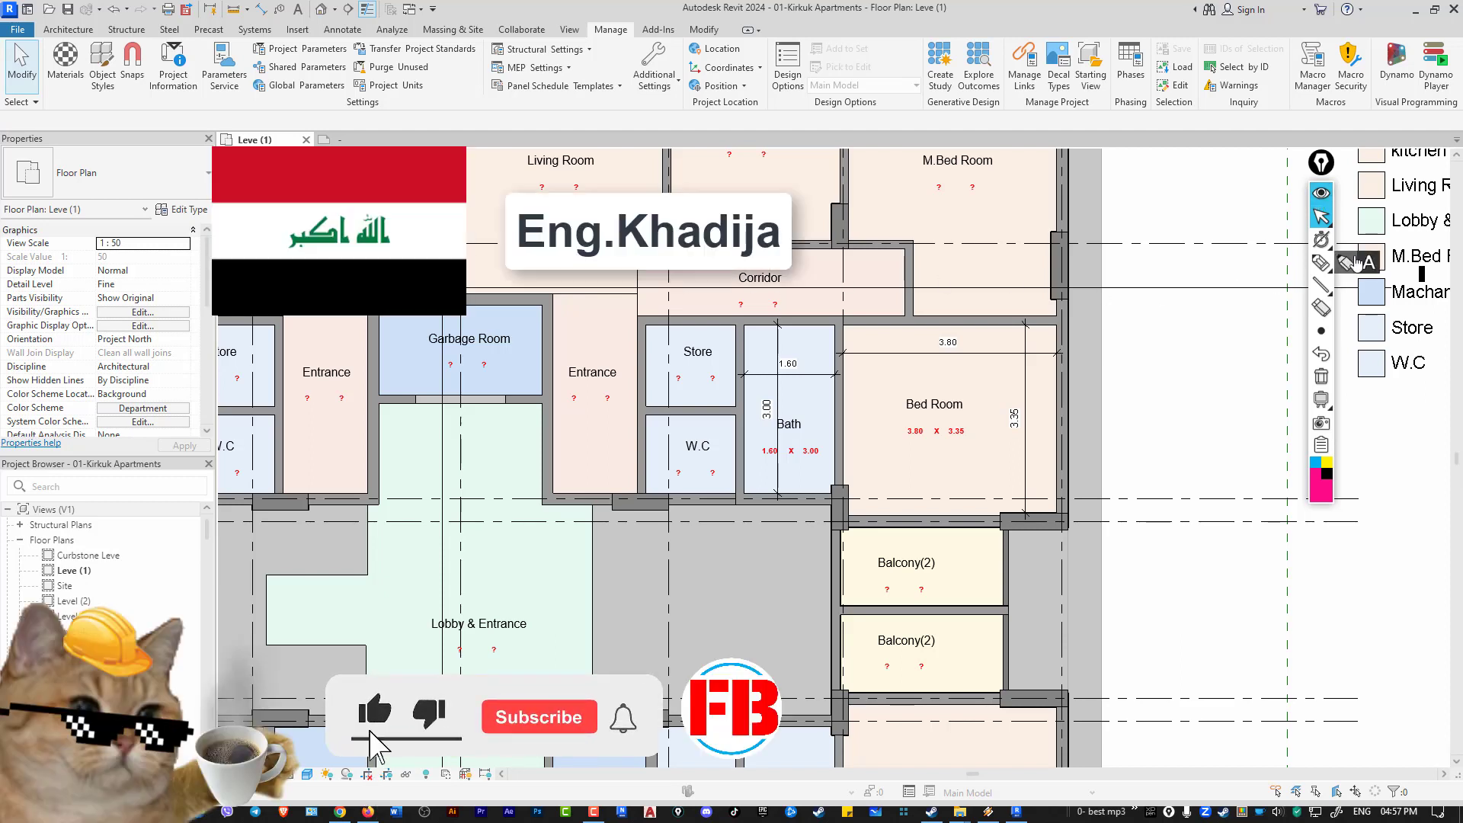
Annotate the screen to highlight the Bed Room tag sizes and the Store room's 60 note, then clear the annotations.
{"action": "left_click", "coordinate": [1321, 263]}
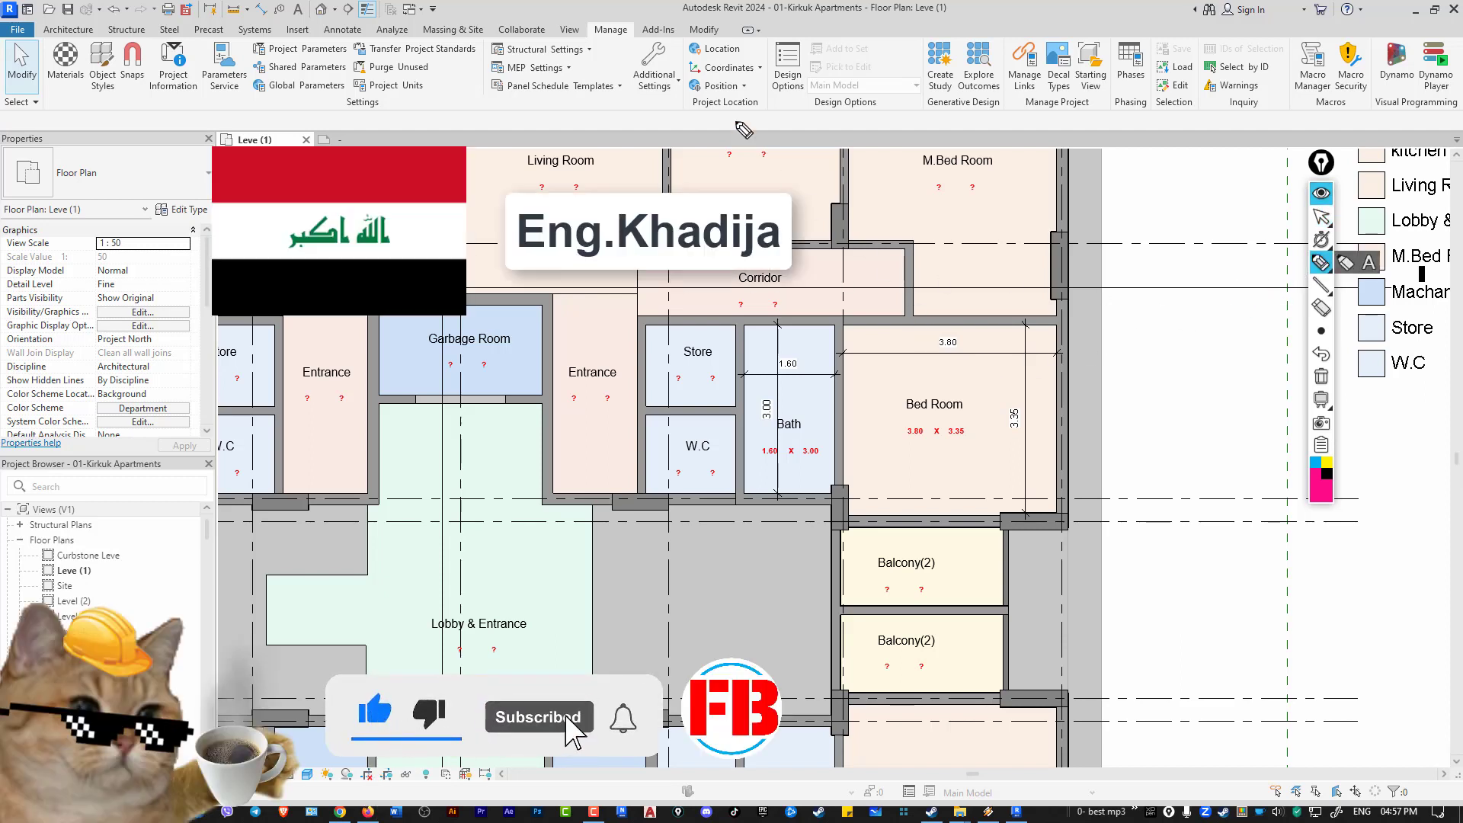
{"action": "left_click_drag", "start_coordinate": [785, 22], "coordinate": [847, 23]}
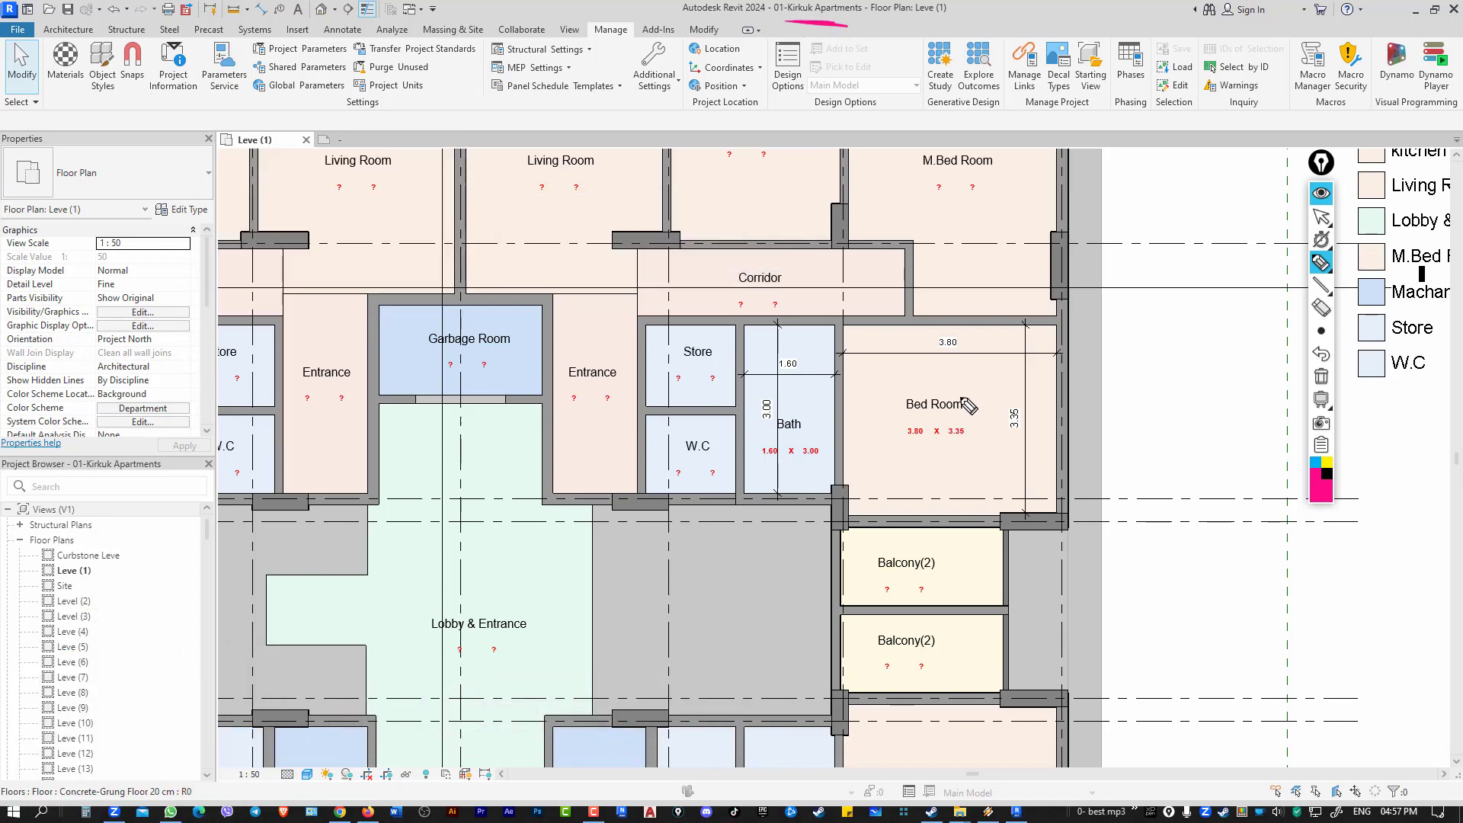
{"action": "mouse_move", "coordinate": [958, 381]}
{"action": "left_mouse_down"}
{"action": "mouse_move", "coordinate": [888, 463]}
{"action": "mouse_move", "coordinate": [927, 452]}
{"action": "left_mouse_up"}
{"action": "left_click_drag", "start_coordinate": [928, 440], "coordinate": [917, 453]}
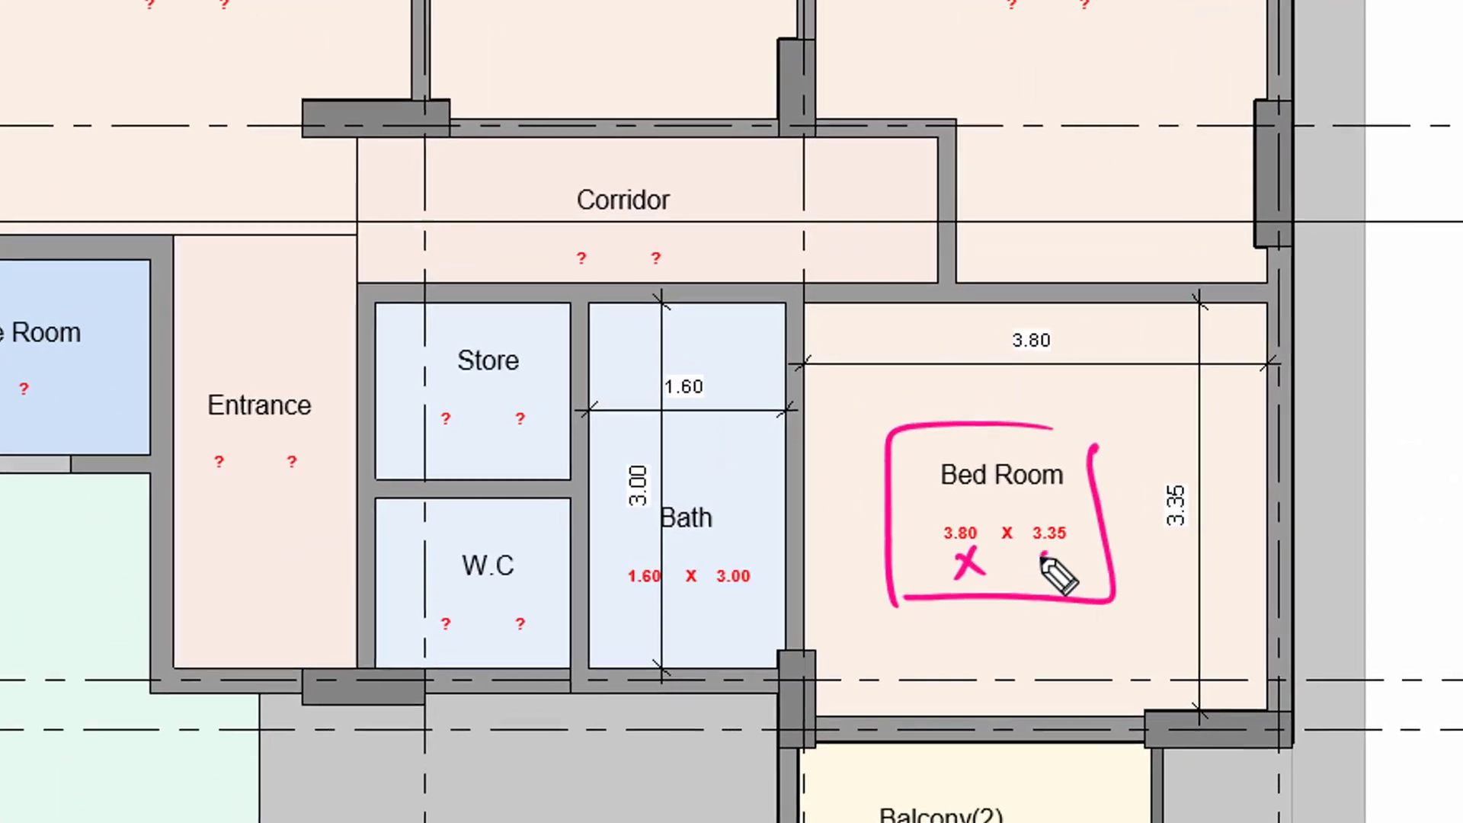
{"action": "left_click_drag", "start_coordinate": [1042, 558], "coordinate": [1053, 581]}
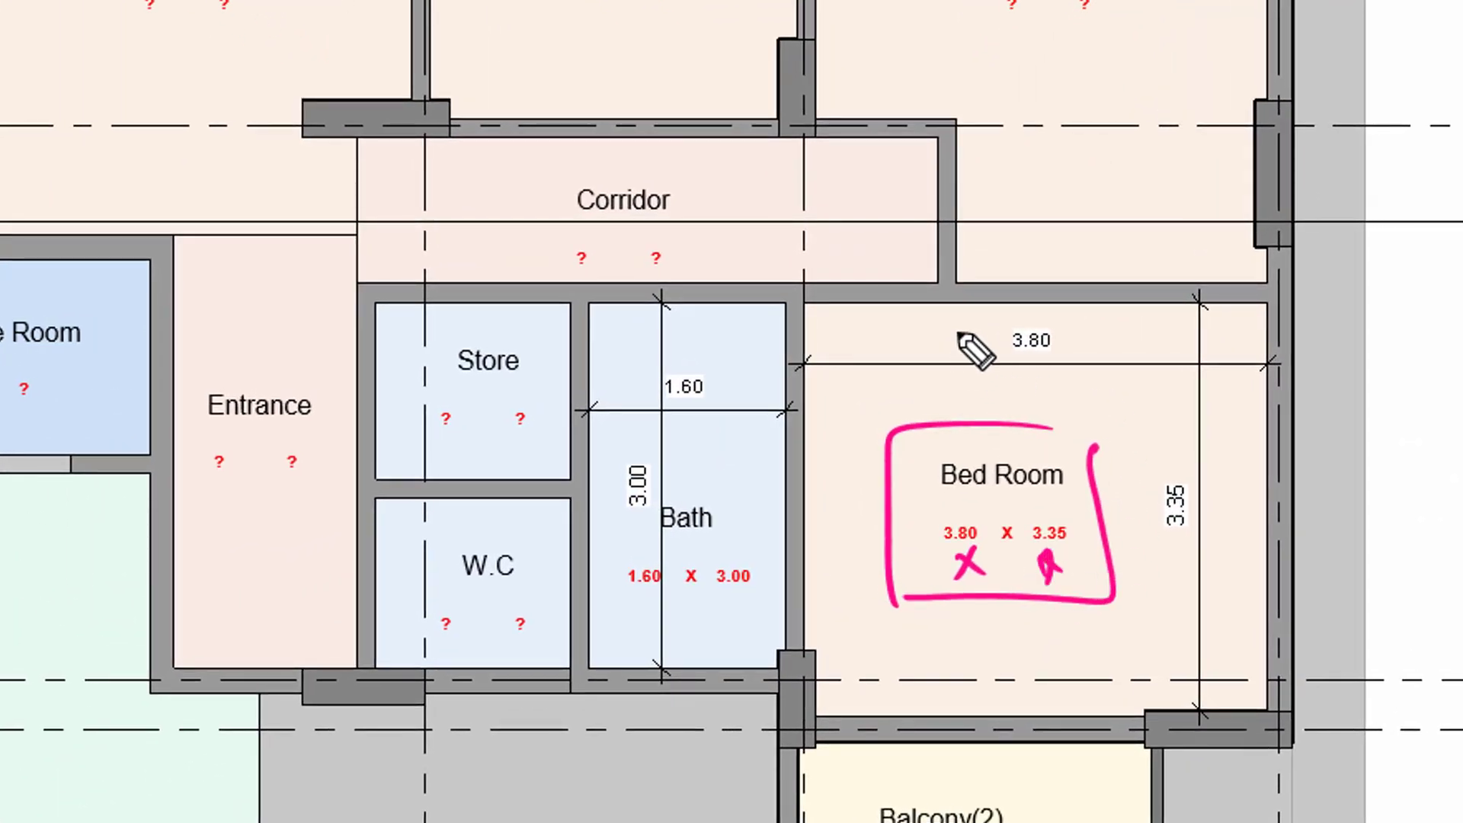
{"action": "left_click_drag", "start_coordinate": [964, 320], "coordinate": [930, 453]}
{"action": "left_click_drag", "start_coordinate": [906, 434], "coordinate": [930, 453]}
{"action": "mouse_move", "coordinate": [1169, 570]}
{"action": "left_mouse_down"}
{"action": "mouse_move", "coordinate": [1086, 577]}
{"action": "mouse_move", "coordinate": [1086, 591]}
{"action": "left_mouse_up"}
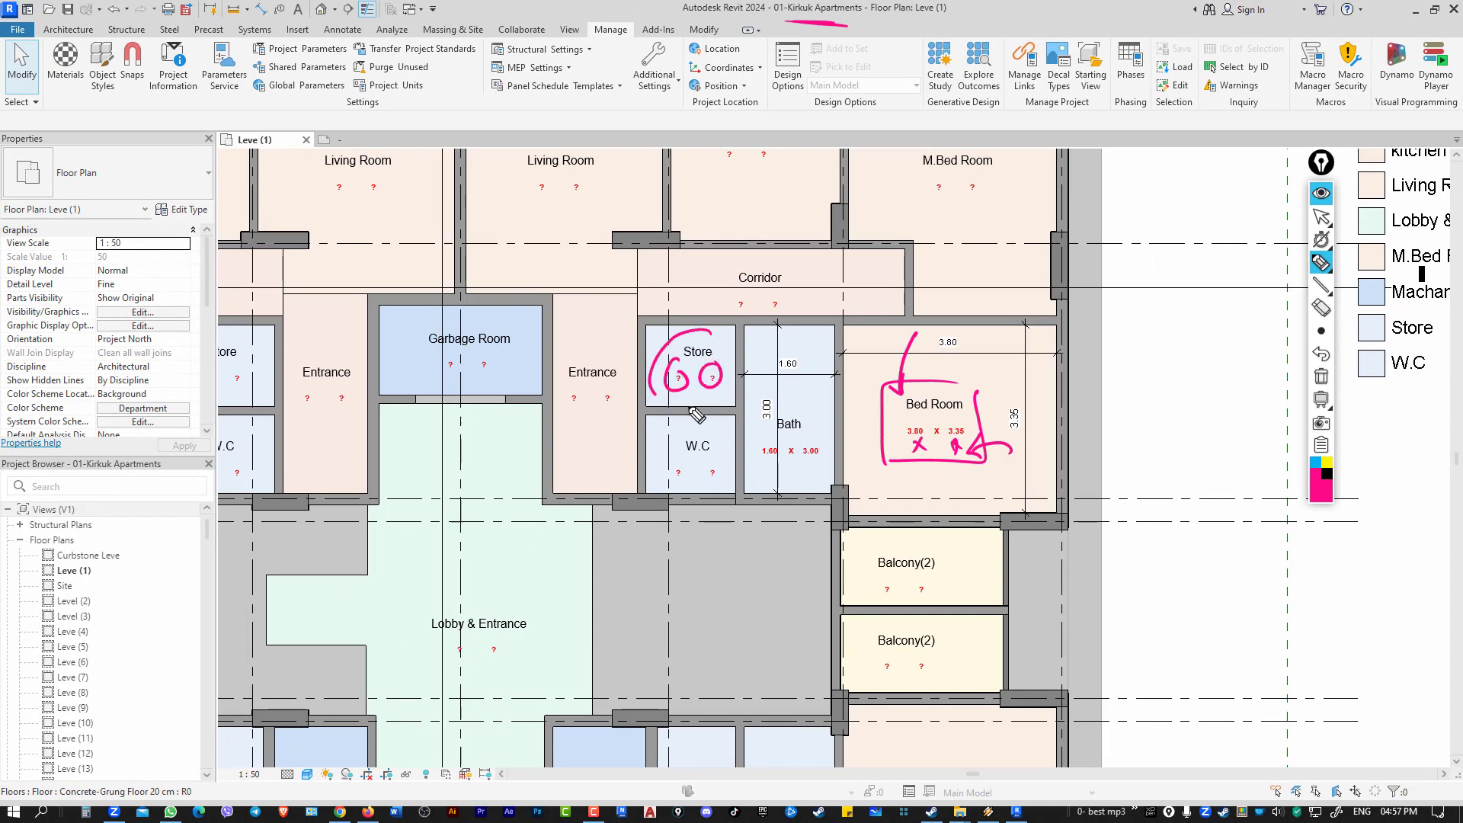
{"action": "left_click_drag", "start_coordinate": [707, 331], "coordinate": [673, 402]}
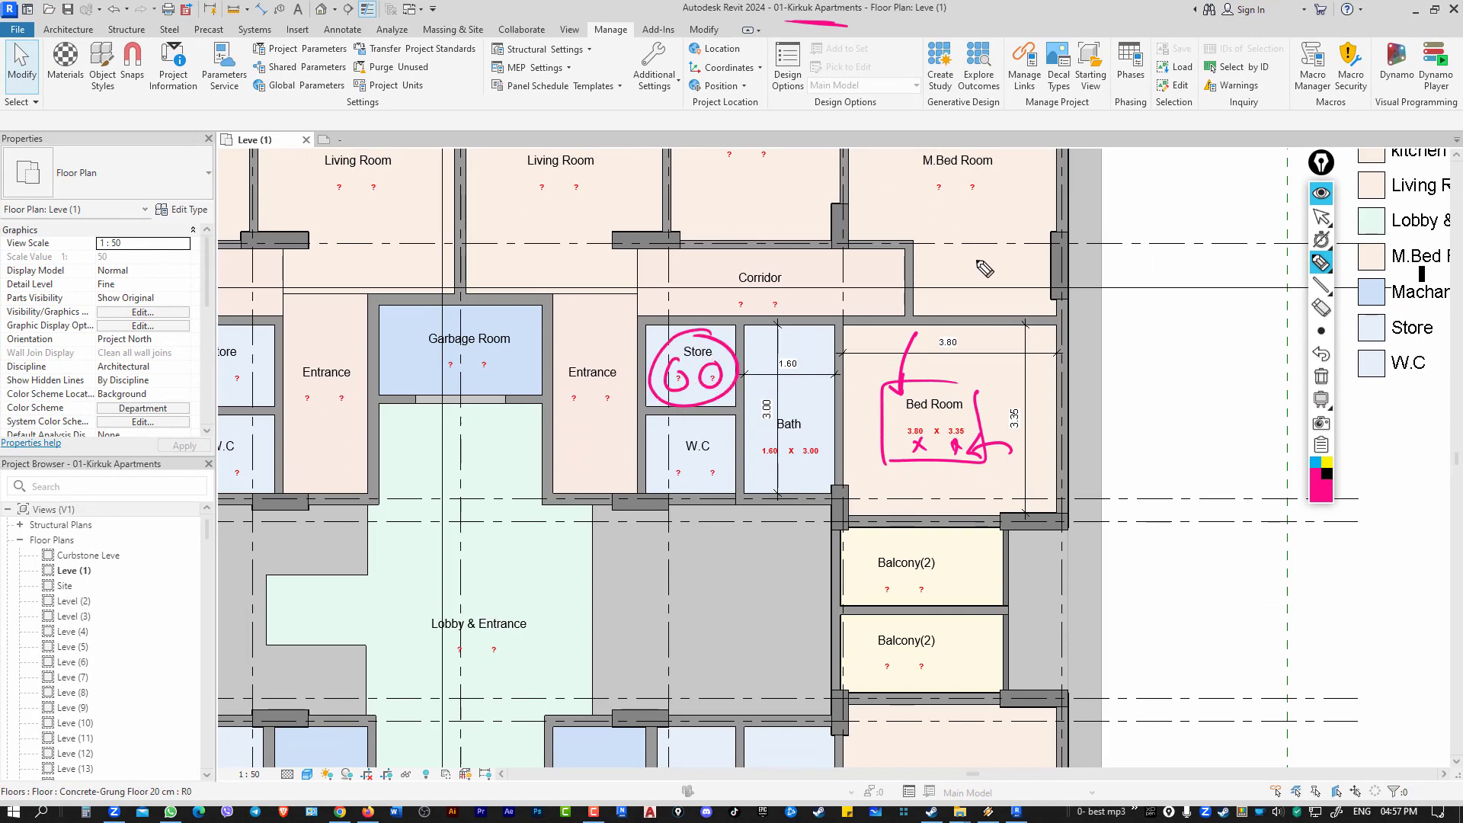
{"action": "left_click", "coordinate": [1321, 376]}
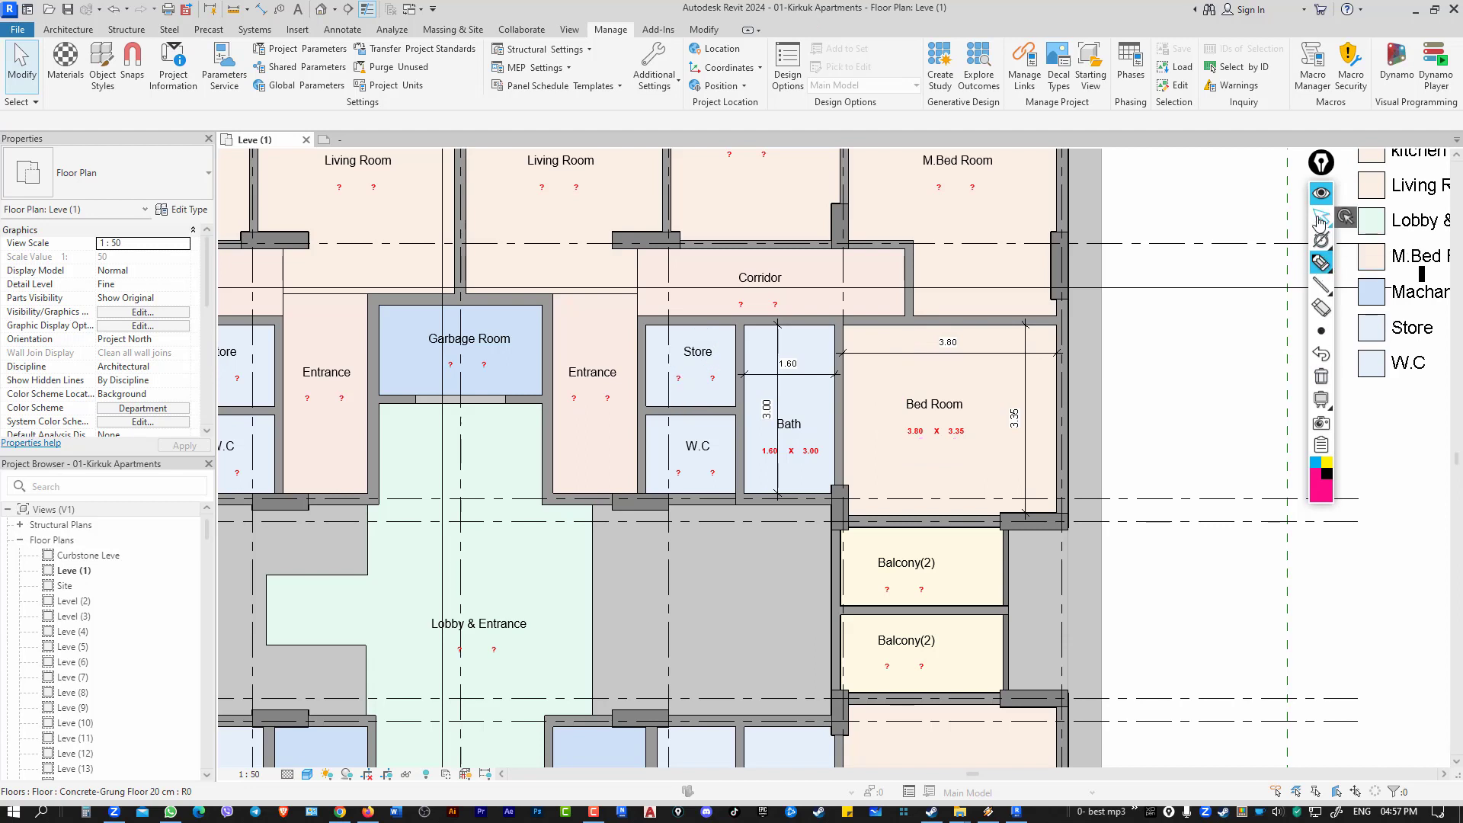
{"action": "left_click", "coordinate": [1321, 219]}
{"action": "left_click", "coordinate": [1322, 197]}
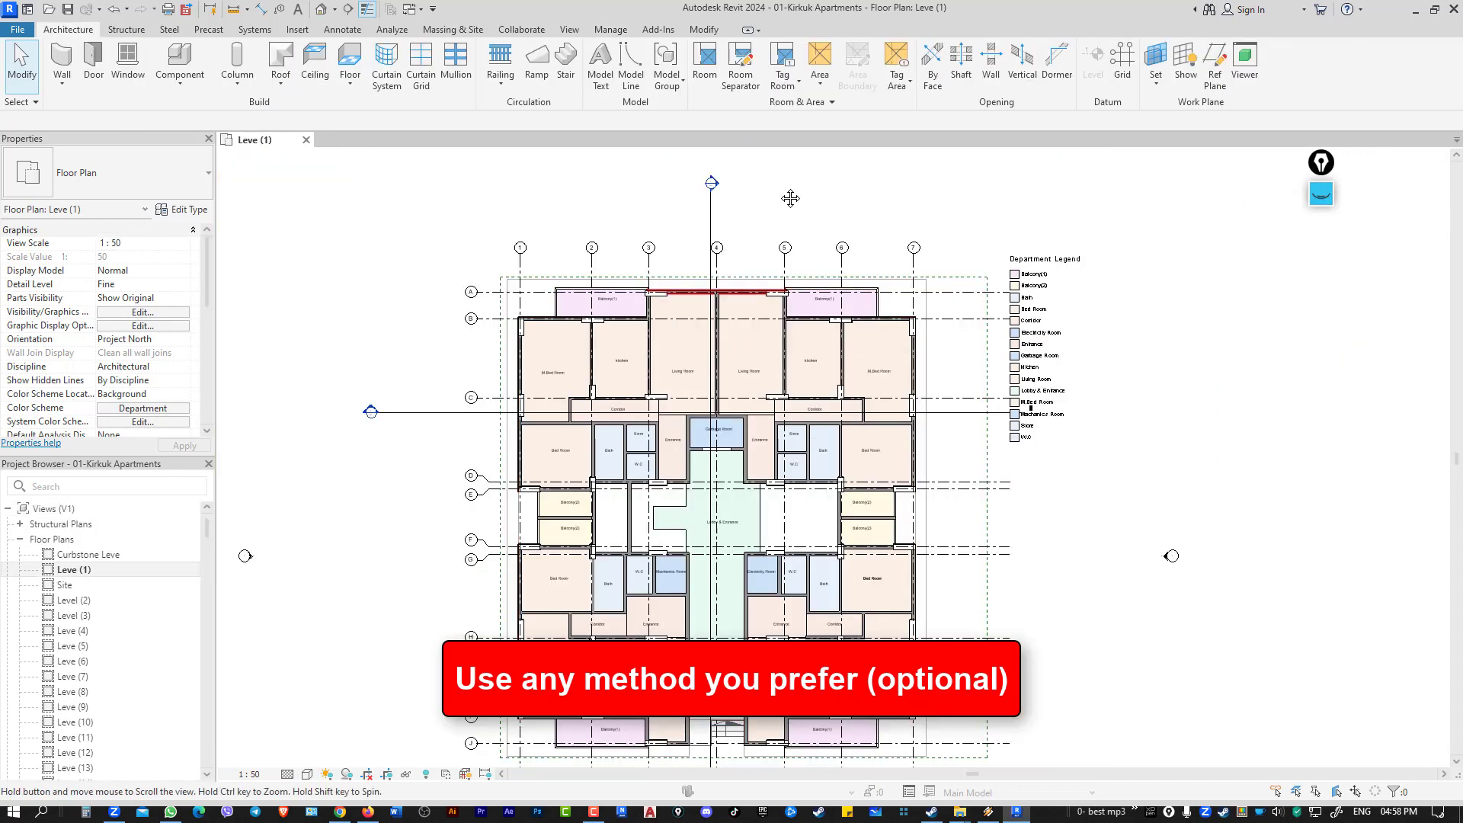
Open the kitchen's M_Room Tag family in the Family Editor.
{"action": "left_click", "coordinate": [930, 226]}
{"action": "scroll", "coordinate": [935, 229], "scroll_direction": "up", "scroll_amount": 4}
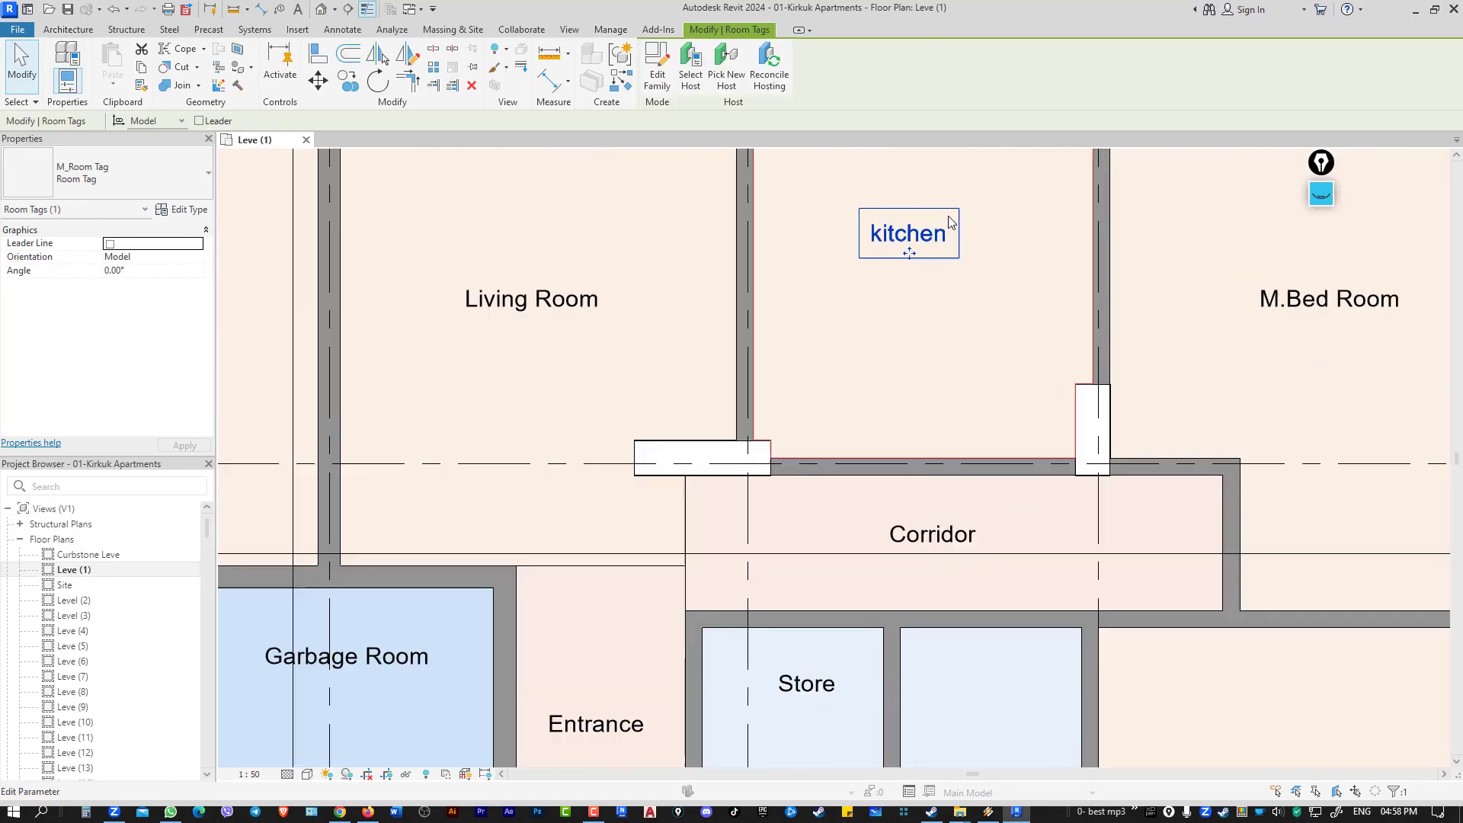
{"action": "scroll", "coordinate": [907, 236], "scroll_direction": "up", "scroll_amount": 3}
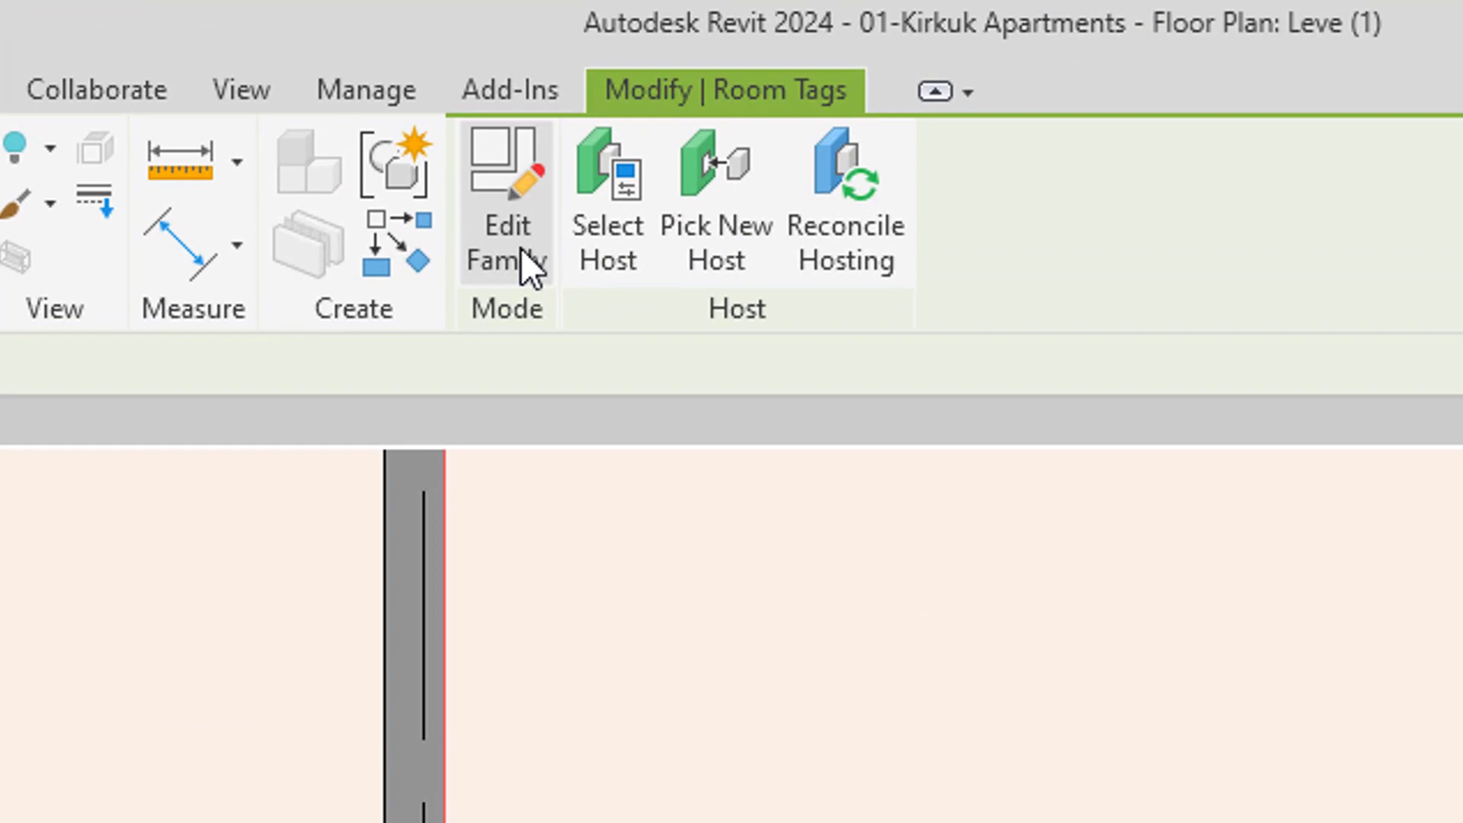
{"action": "left_click", "coordinate": [523, 255]}
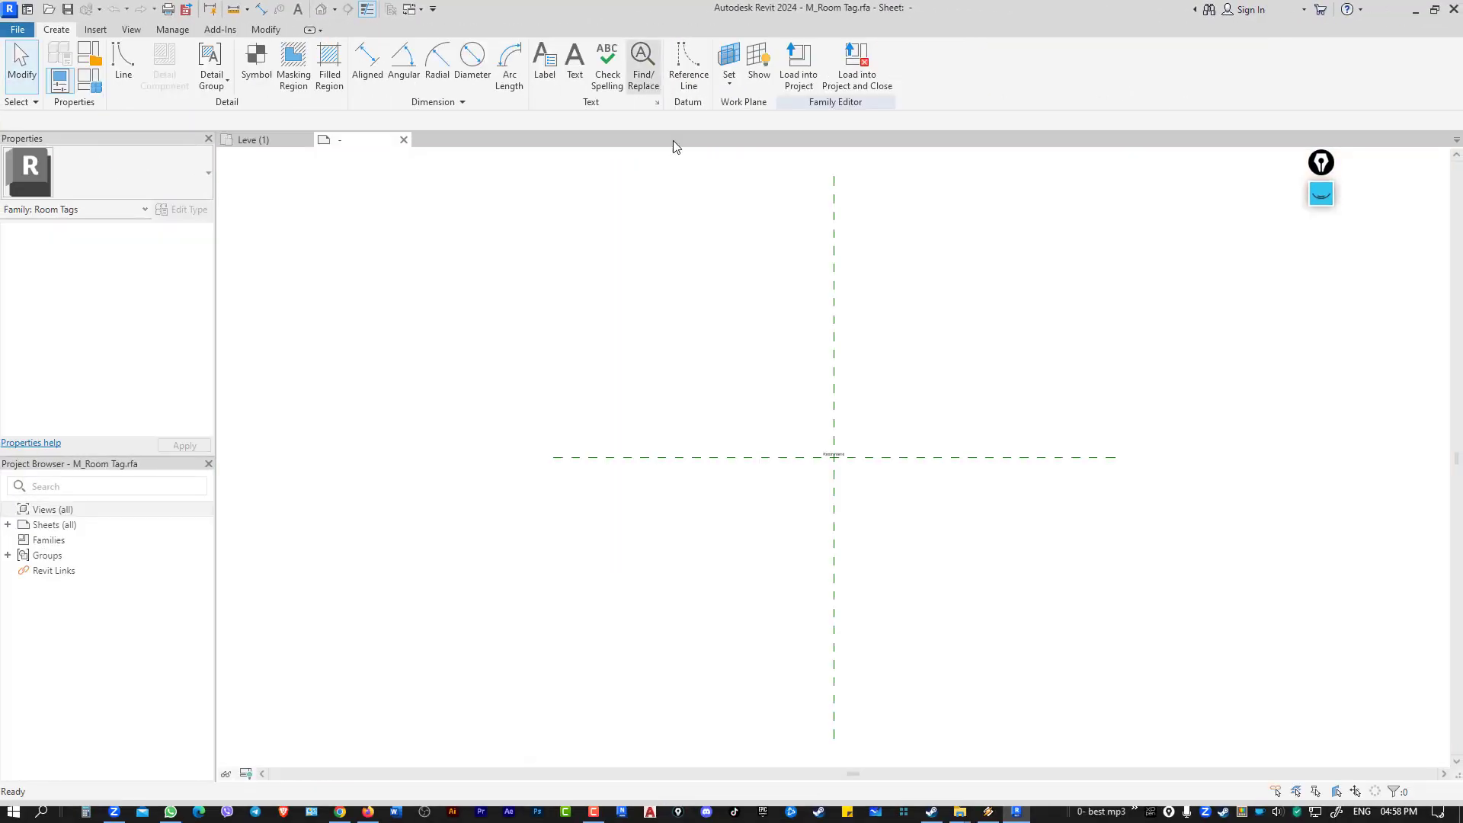
Copy the Room name label twice below the original, once to the left and once to the right.
{"action": "scroll", "coordinate": [876, 419], "scroll_direction": "up", "scroll_amount": 2}
{"action": "scroll", "coordinate": [895, 417], "scroll_direction": "up", "scroll_amount": 5}
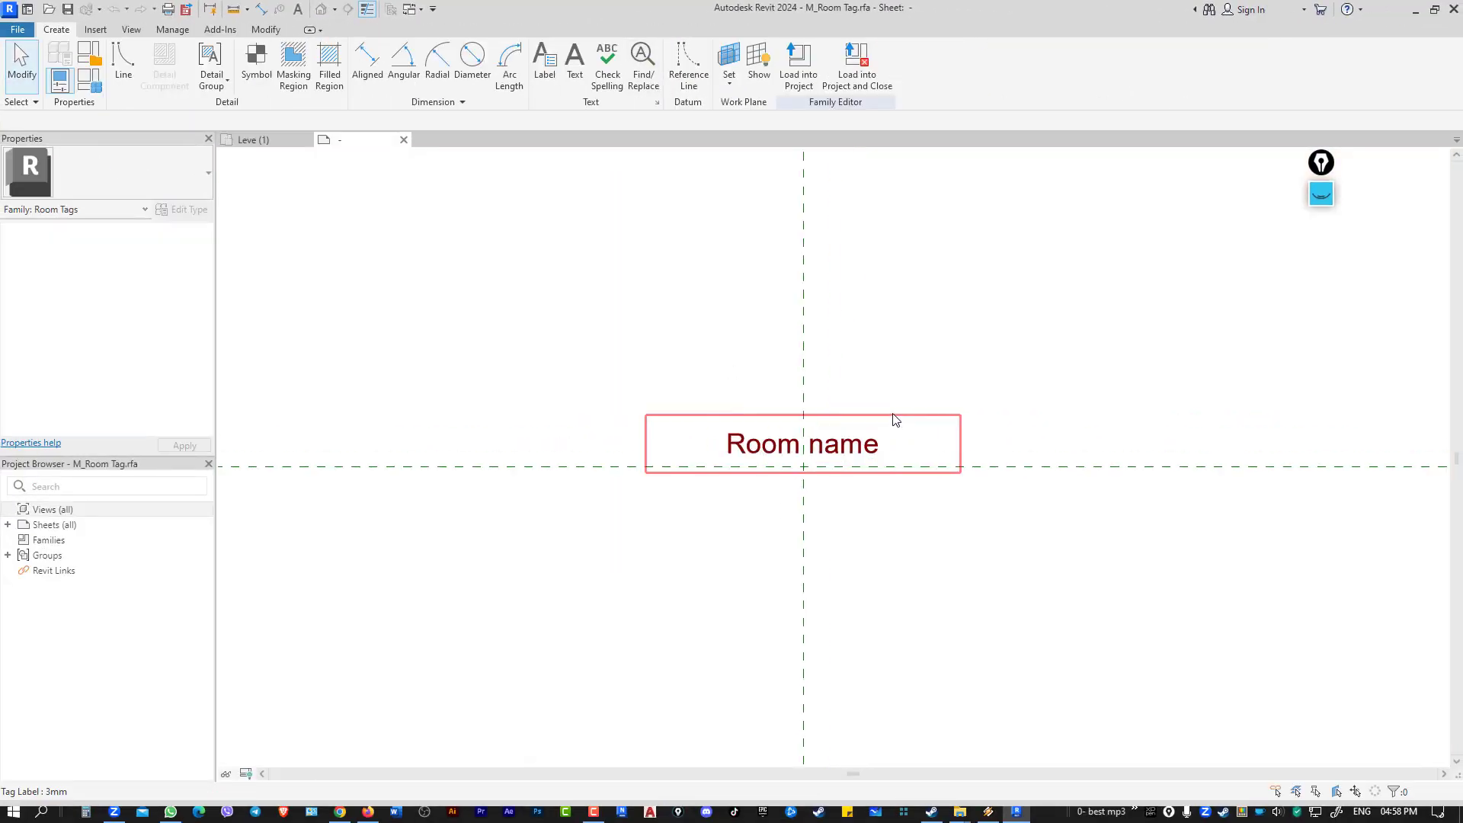
{"action": "left_click", "coordinate": [747, 424]}
{"action": "left_click", "coordinate": [339, 80]}
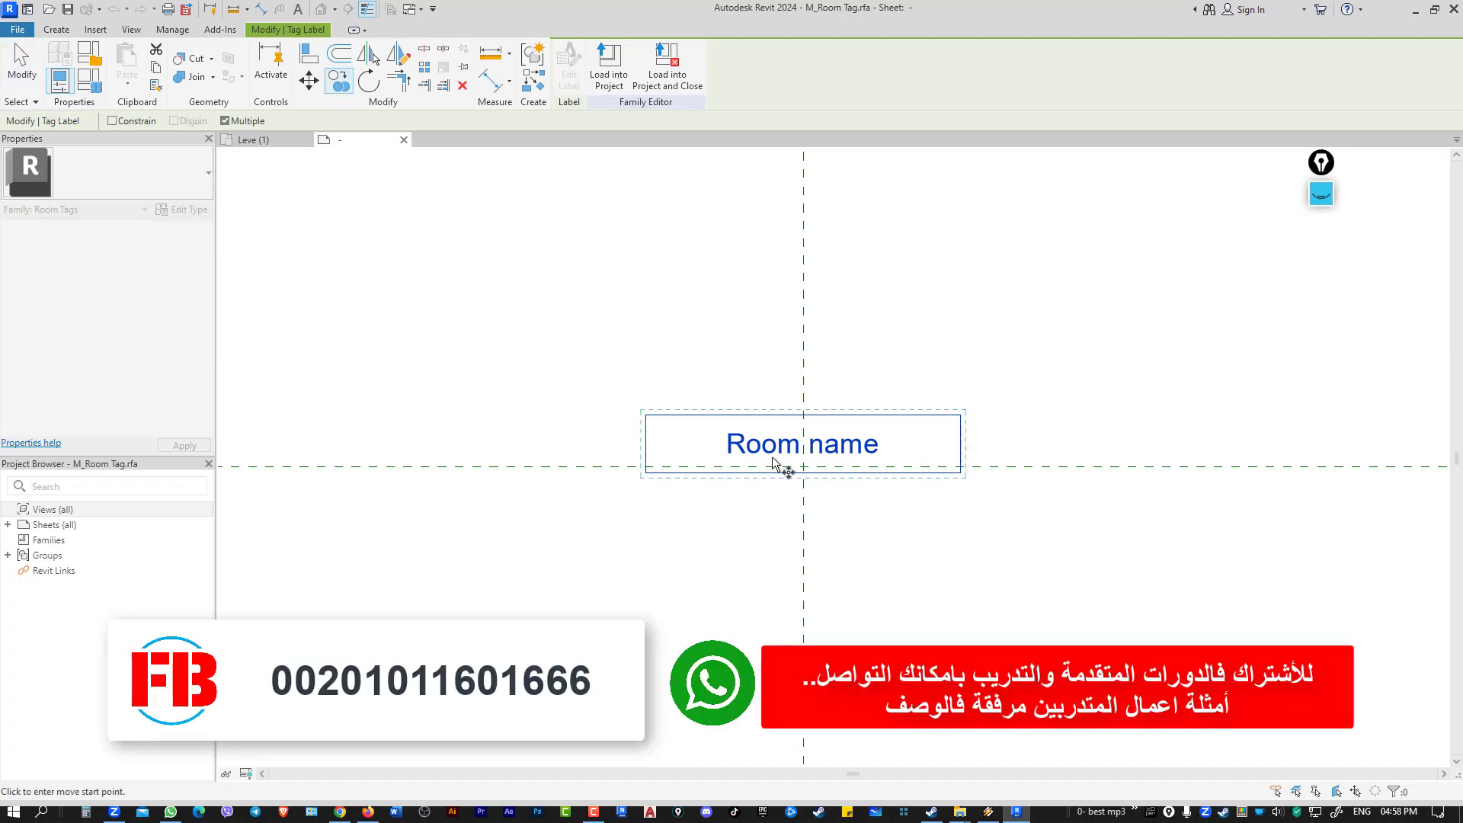
{"action": "left_click", "coordinate": [746, 450]}
{"action": "left_click", "coordinate": [640, 545]}
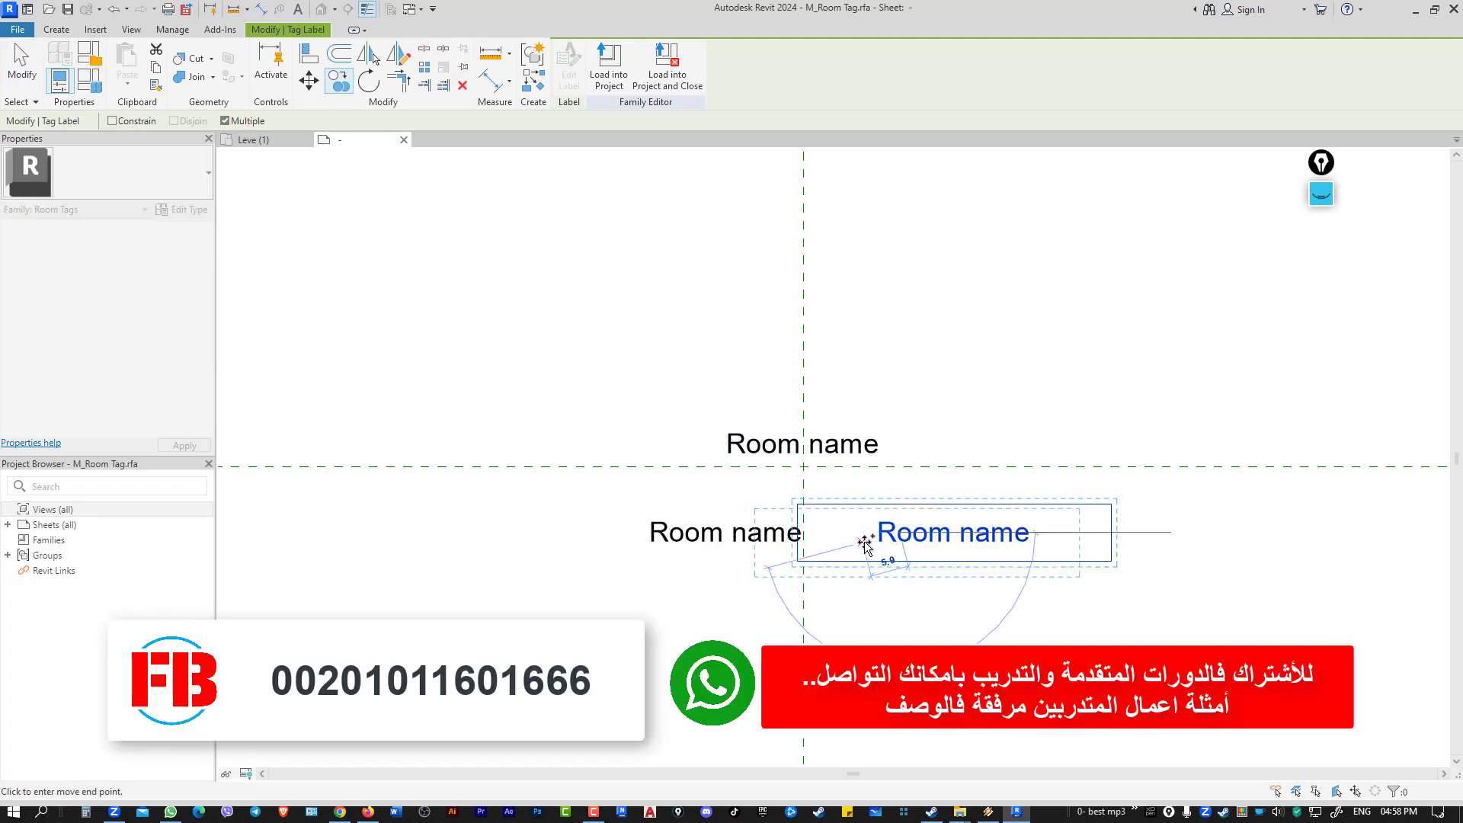
{"action": "left_click", "coordinate": [867, 545]}
{"action": "key", "text": "Escape"}
{"action": "key", "text": "Escape"}
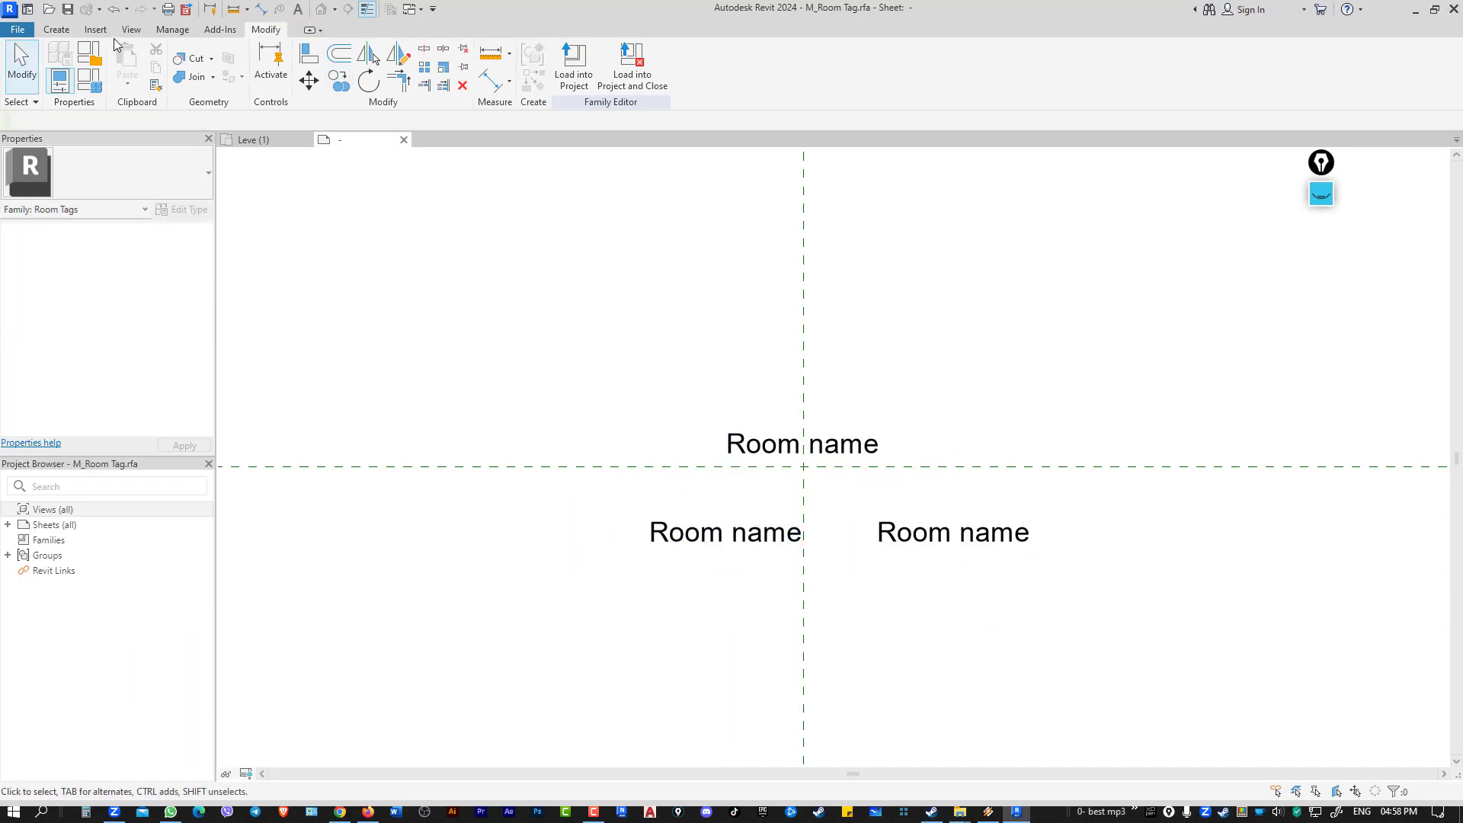
{"action": "left_click", "coordinate": [172, 29]}
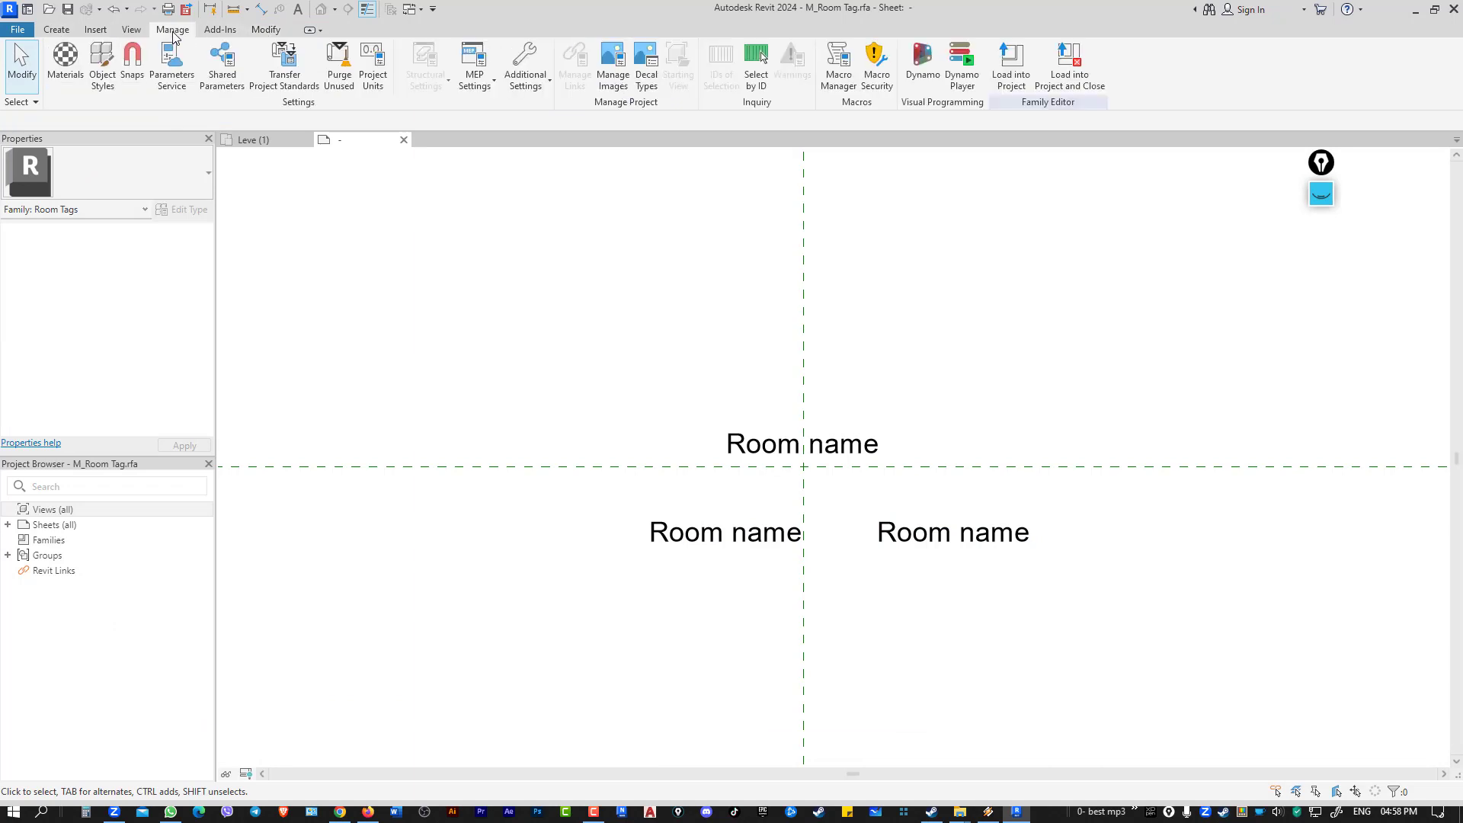
Create a new shared parameter file named STest.txt.
{"action": "left_click", "coordinate": [222, 76]}
{"action": "left_click", "coordinate": [817, 425]}
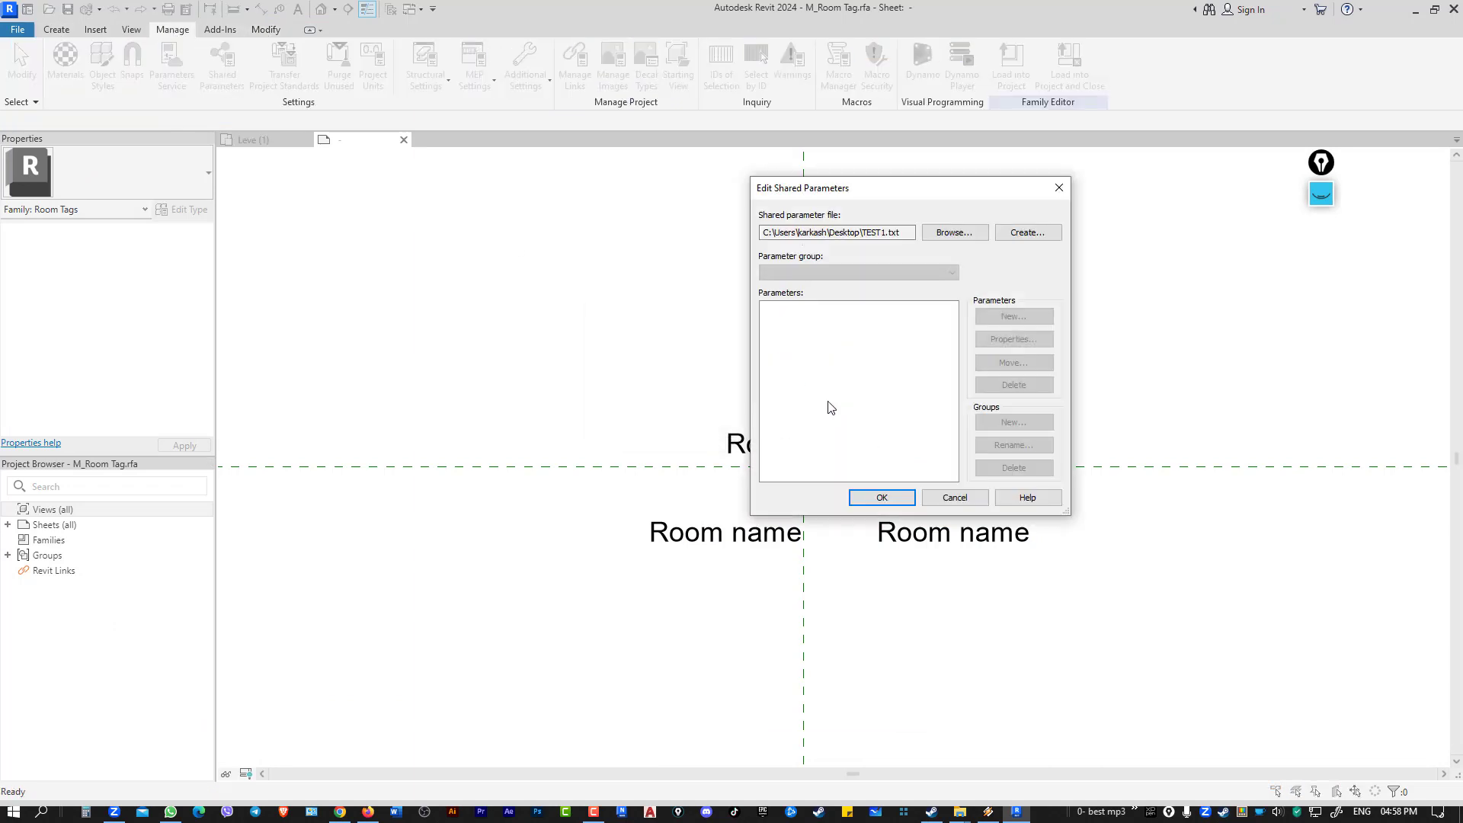
{"action": "left_click", "coordinate": [1027, 234]}
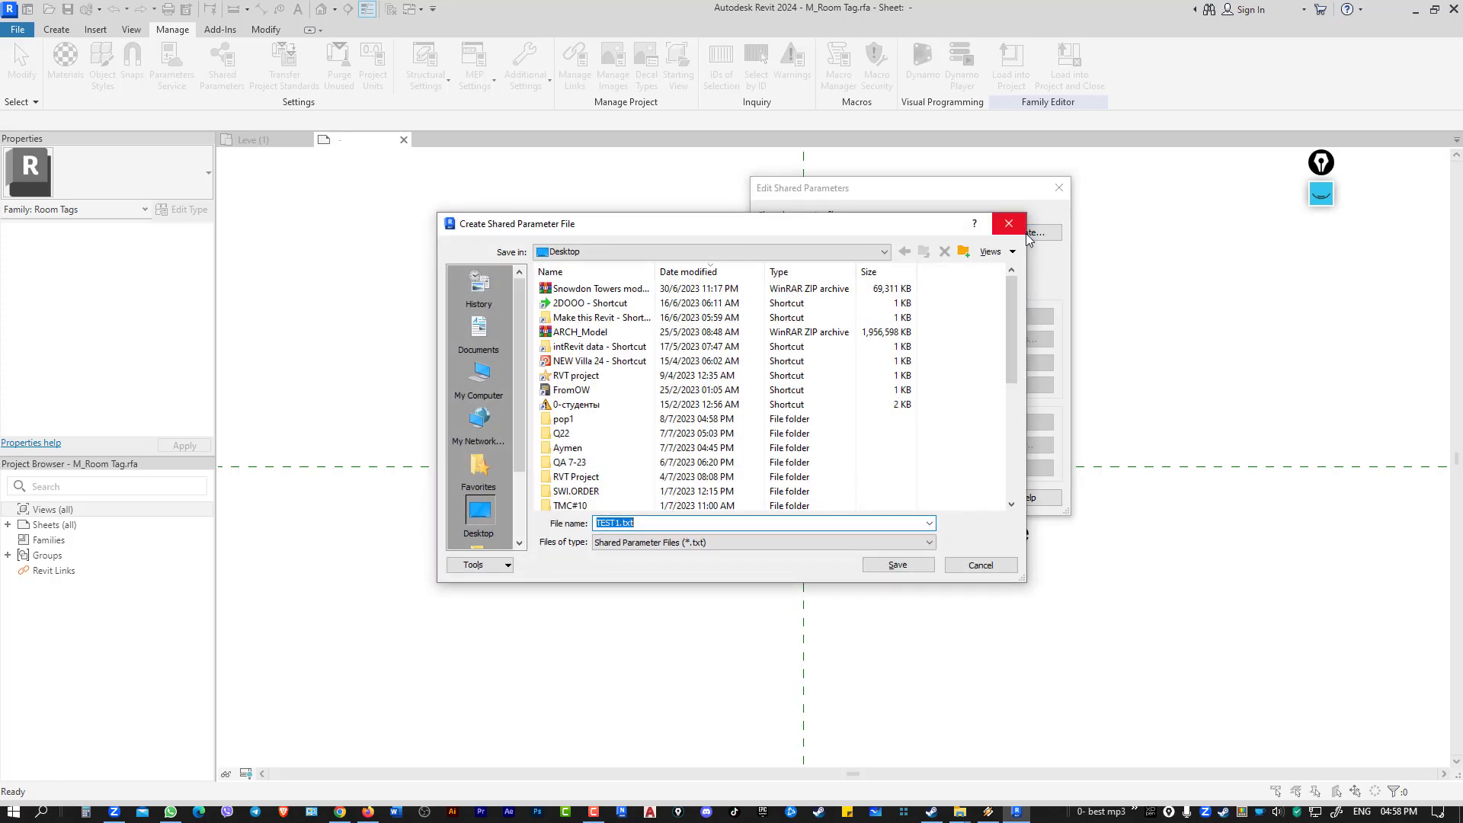
{"action": "type", "text": "S"}
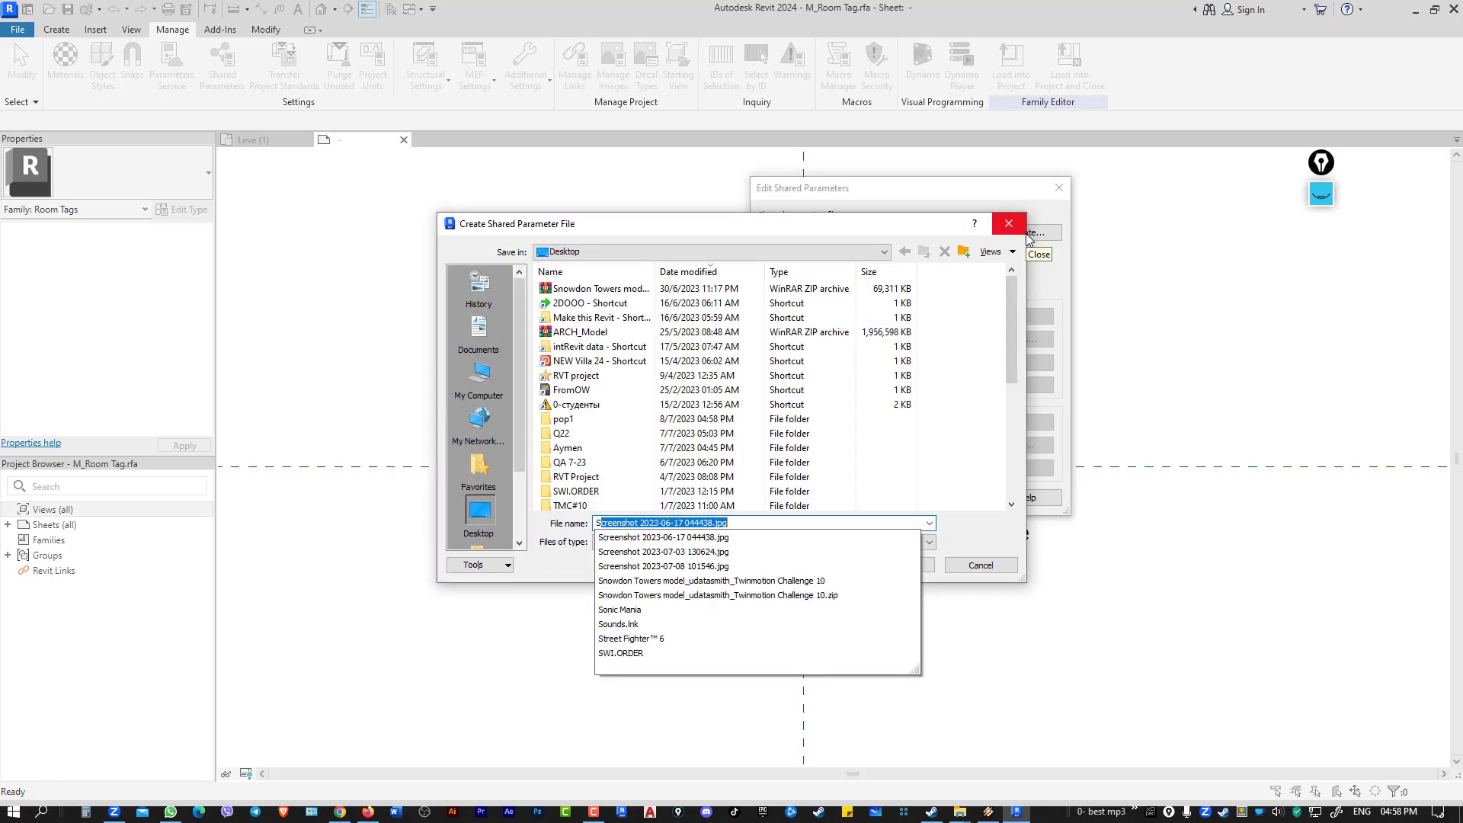
{"action": "type", "text": "Test"}
{"action": "key", "text": "Return"}
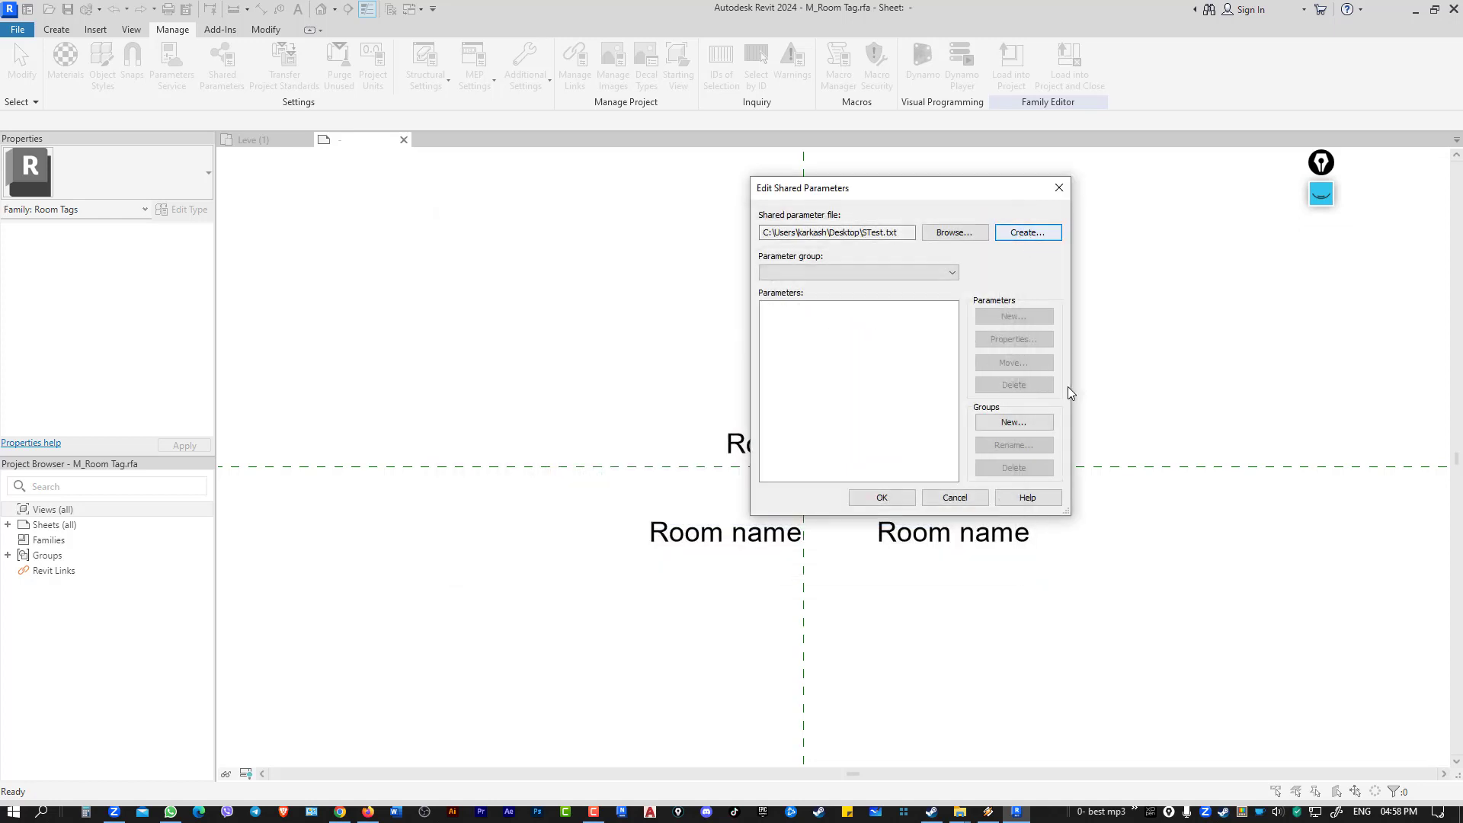
Add a Label group containing the X Room and Y Room length parameters.
{"action": "left_click", "coordinate": [1035, 423]}
{"action": "type", "text": "Lab"}
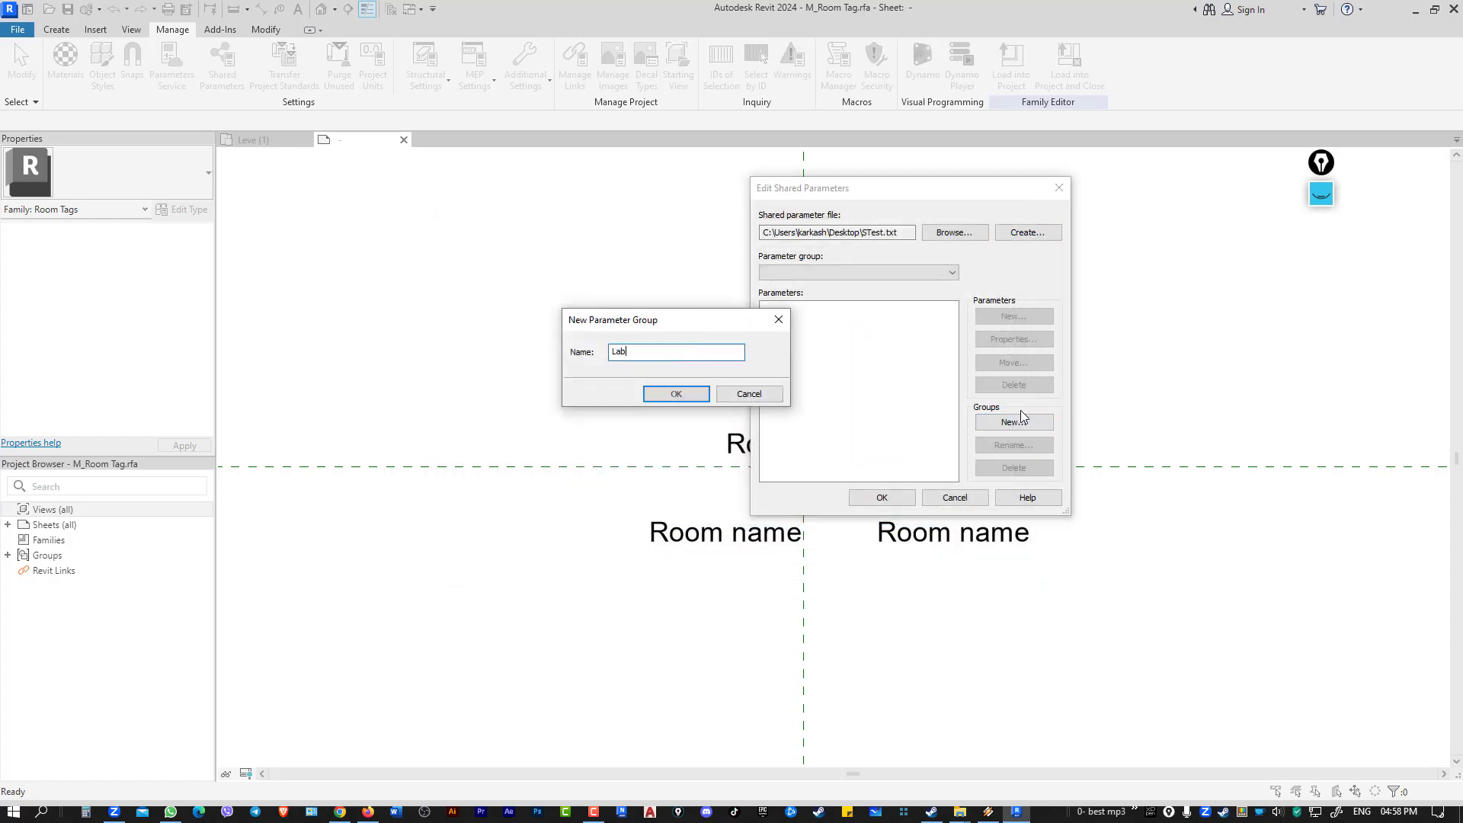
{"action": "type", "text": "el"}
{"action": "key", "text": "Return"}
{"action": "left_click", "coordinate": [1044, 324]}
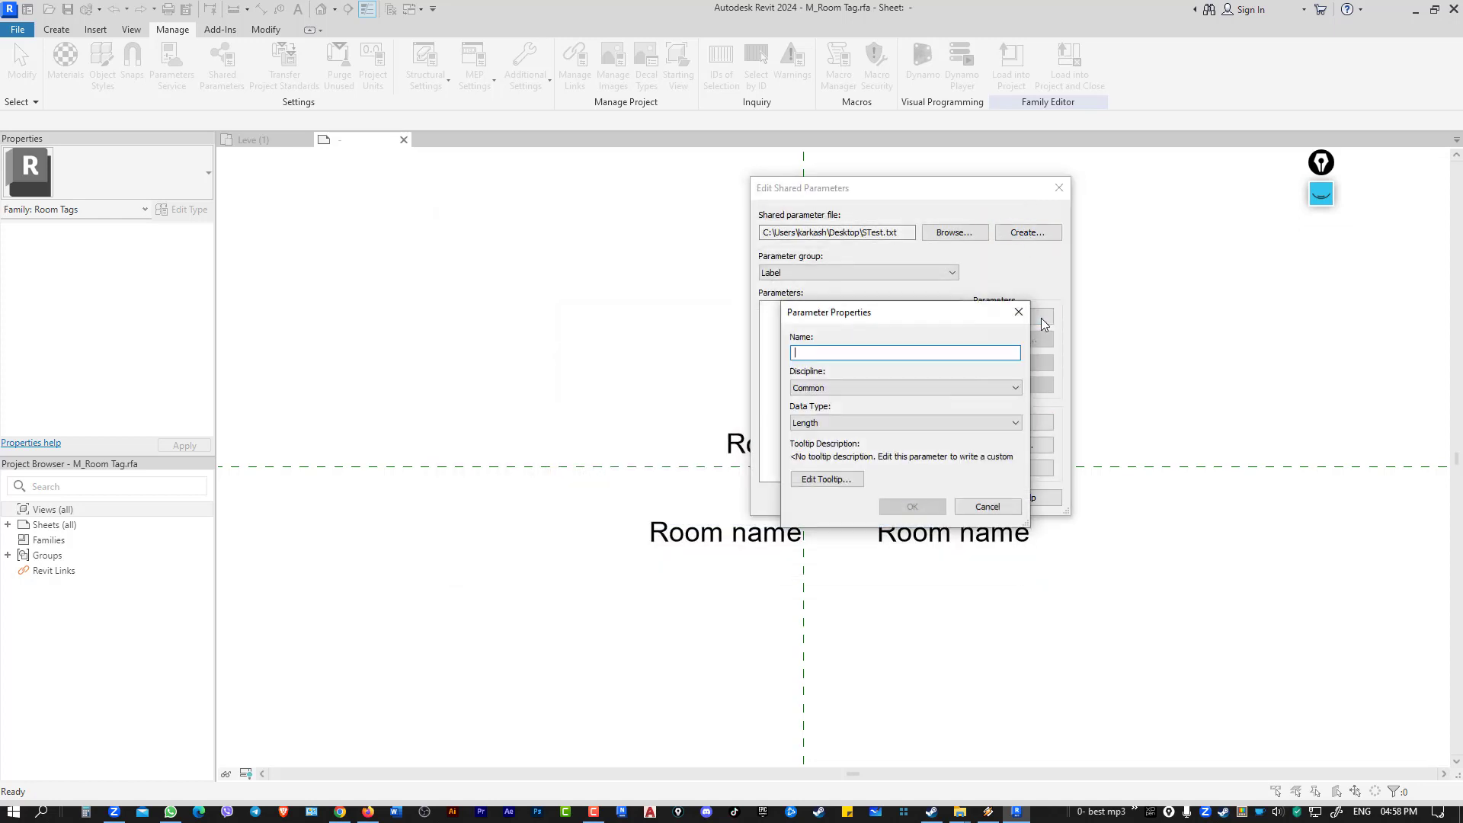
{"action": "type", "text": "X Room"}
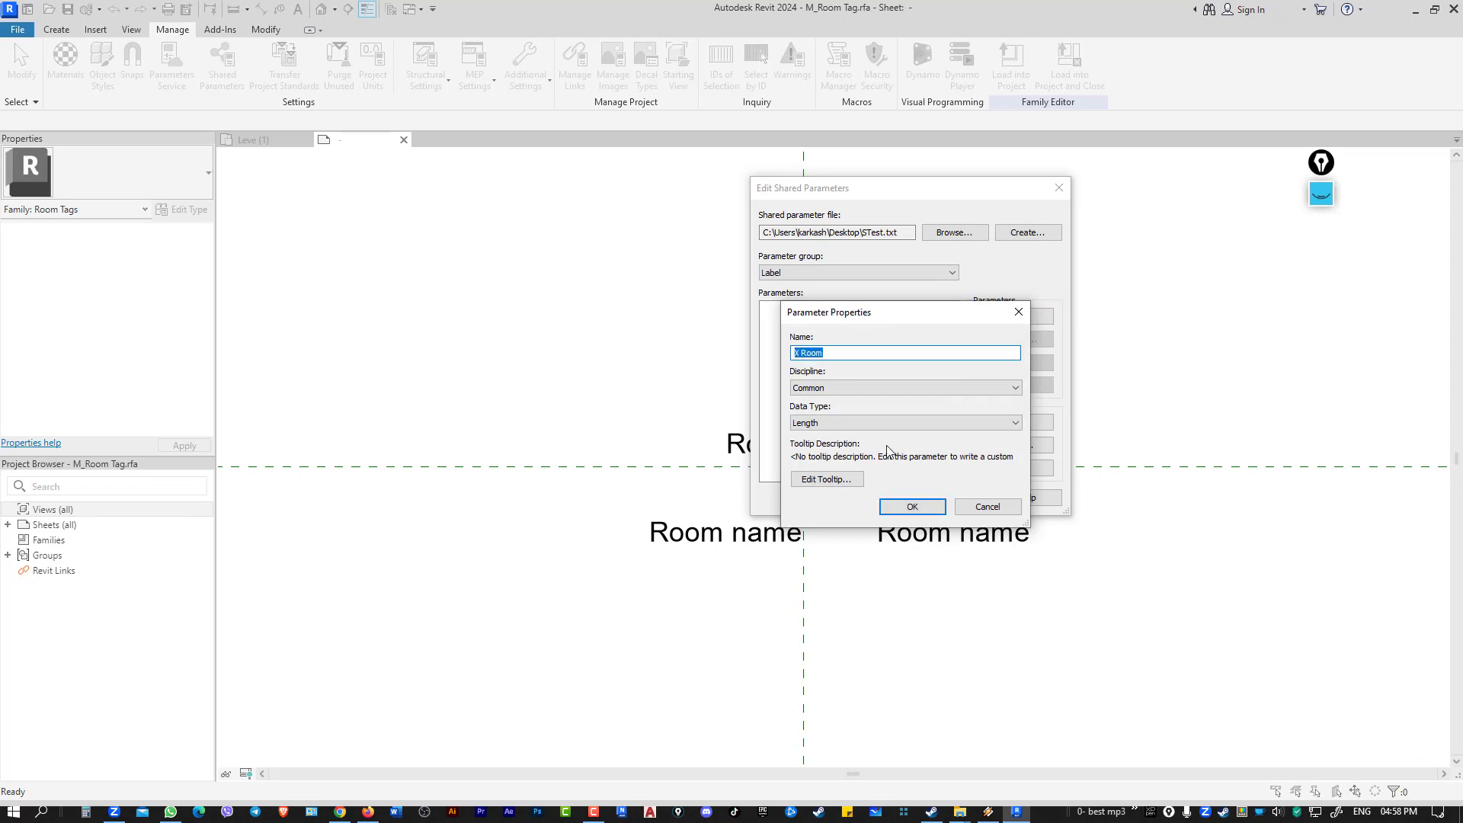
{"action": "left_click", "coordinate": [896, 508]}
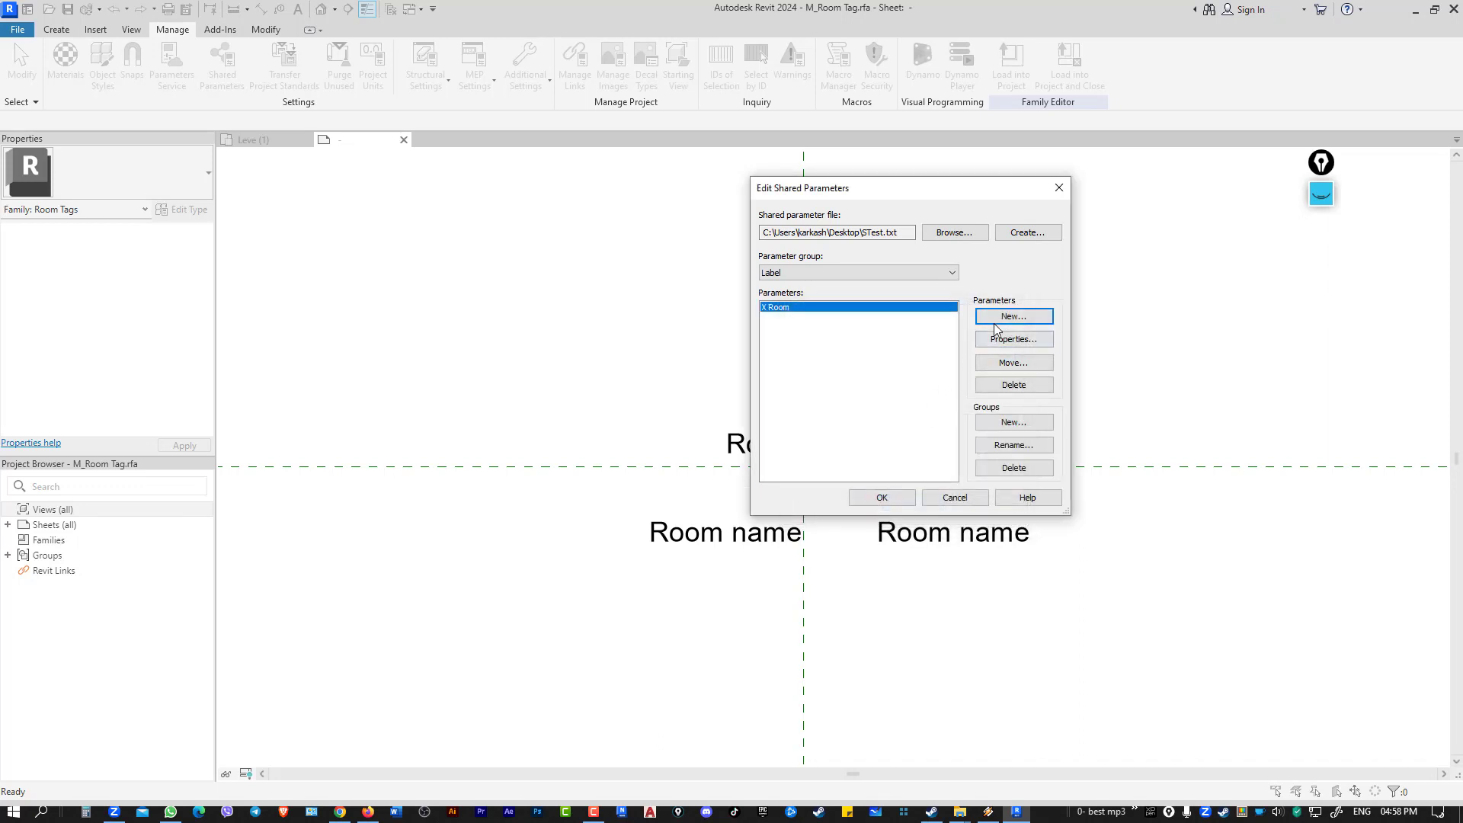
{"action": "left_click", "coordinate": [1001, 321]}
{"action": "type", "text": "X Room"}
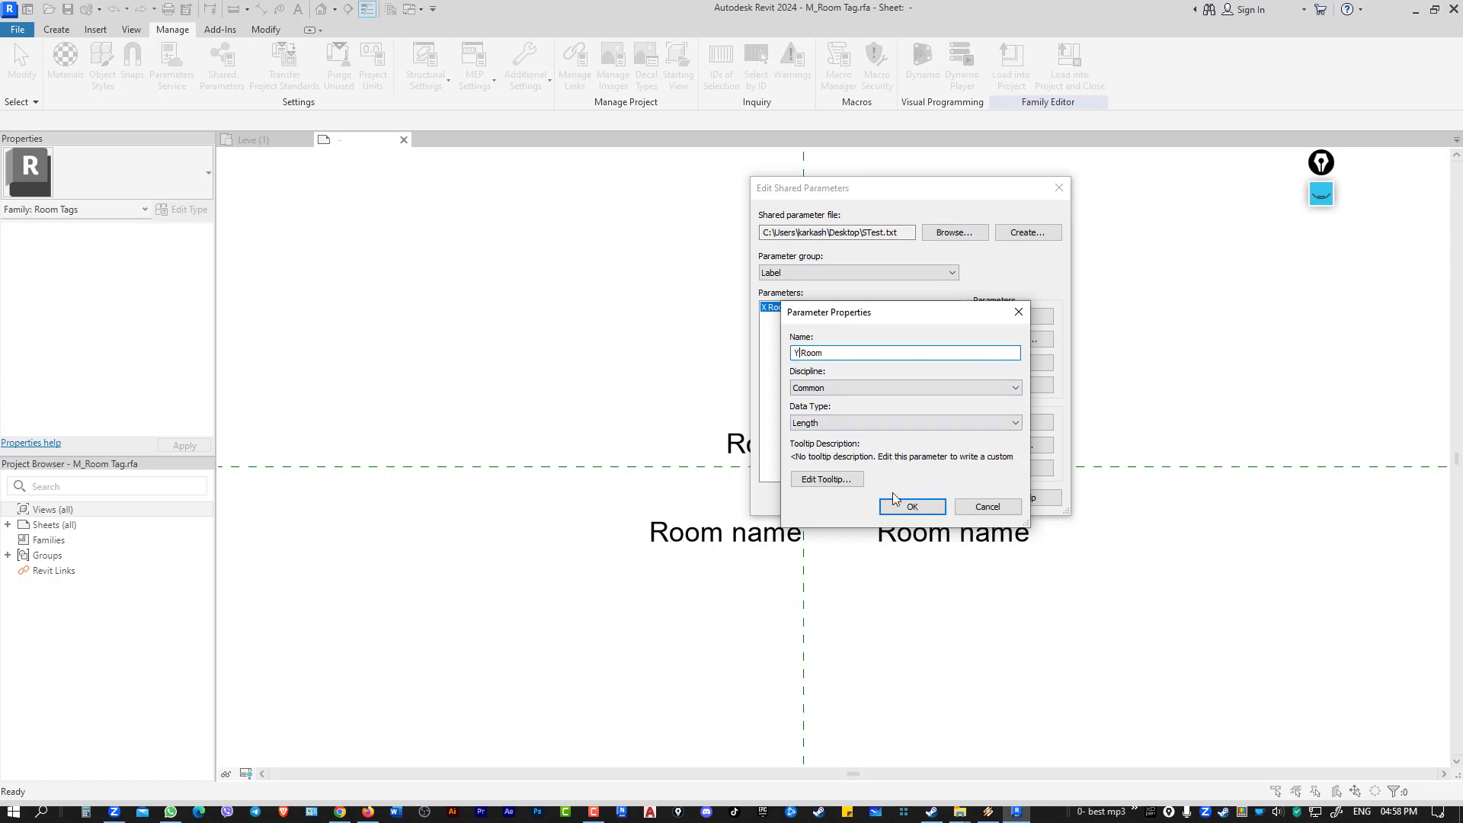
{"action": "left_click", "coordinate": [903, 505]}
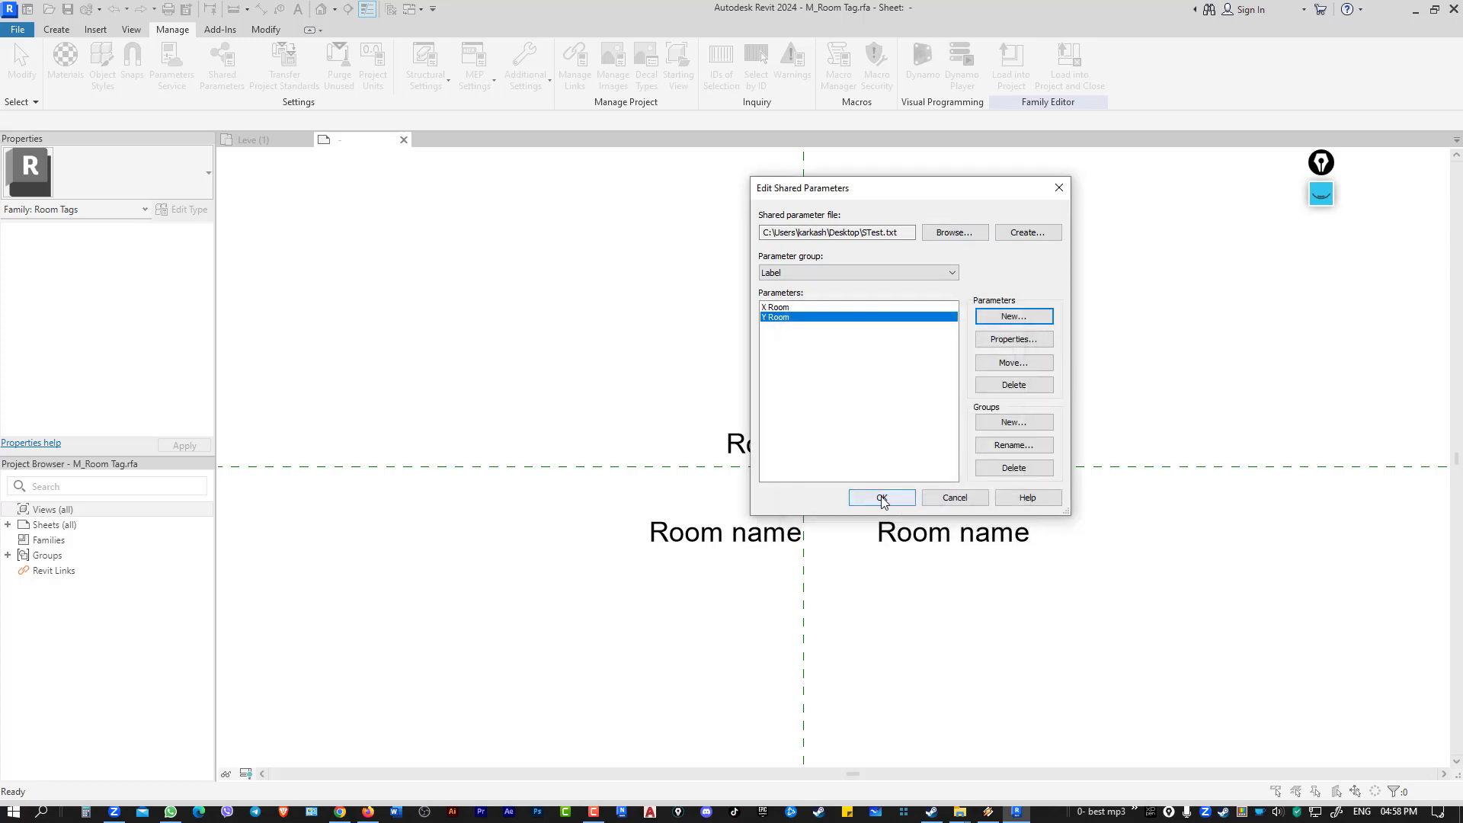
Replace Name with the X Room shared parameter on the lower-left label.
{"action": "left_click", "coordinate": [734, 533]}
{"action": "left_click", "coordinate": [569, 65]}
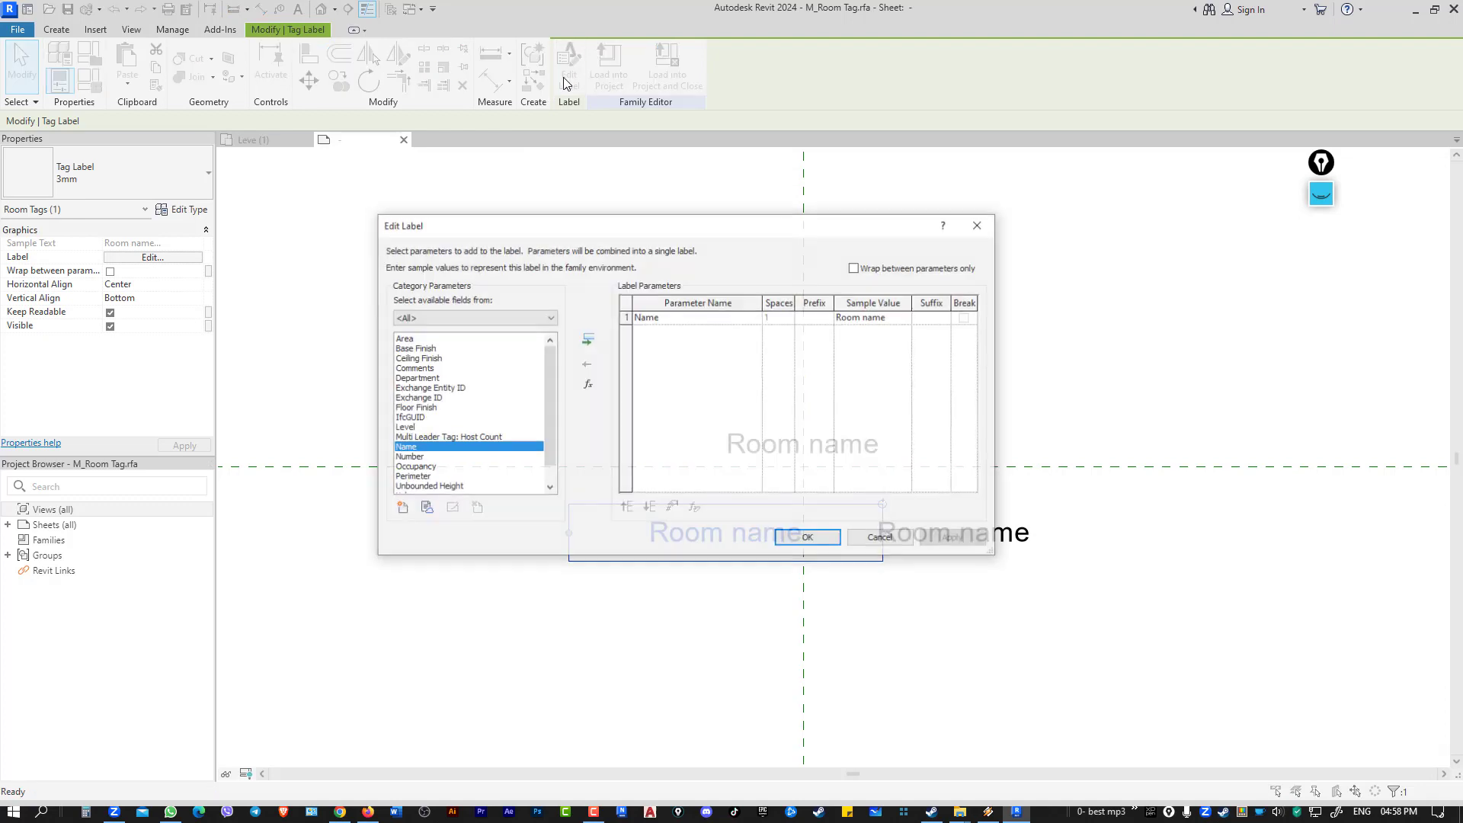
{"action": "left_click", "coordinate": [686, 317]}
{"action": "left_click", "coordinate": [586, 364]}
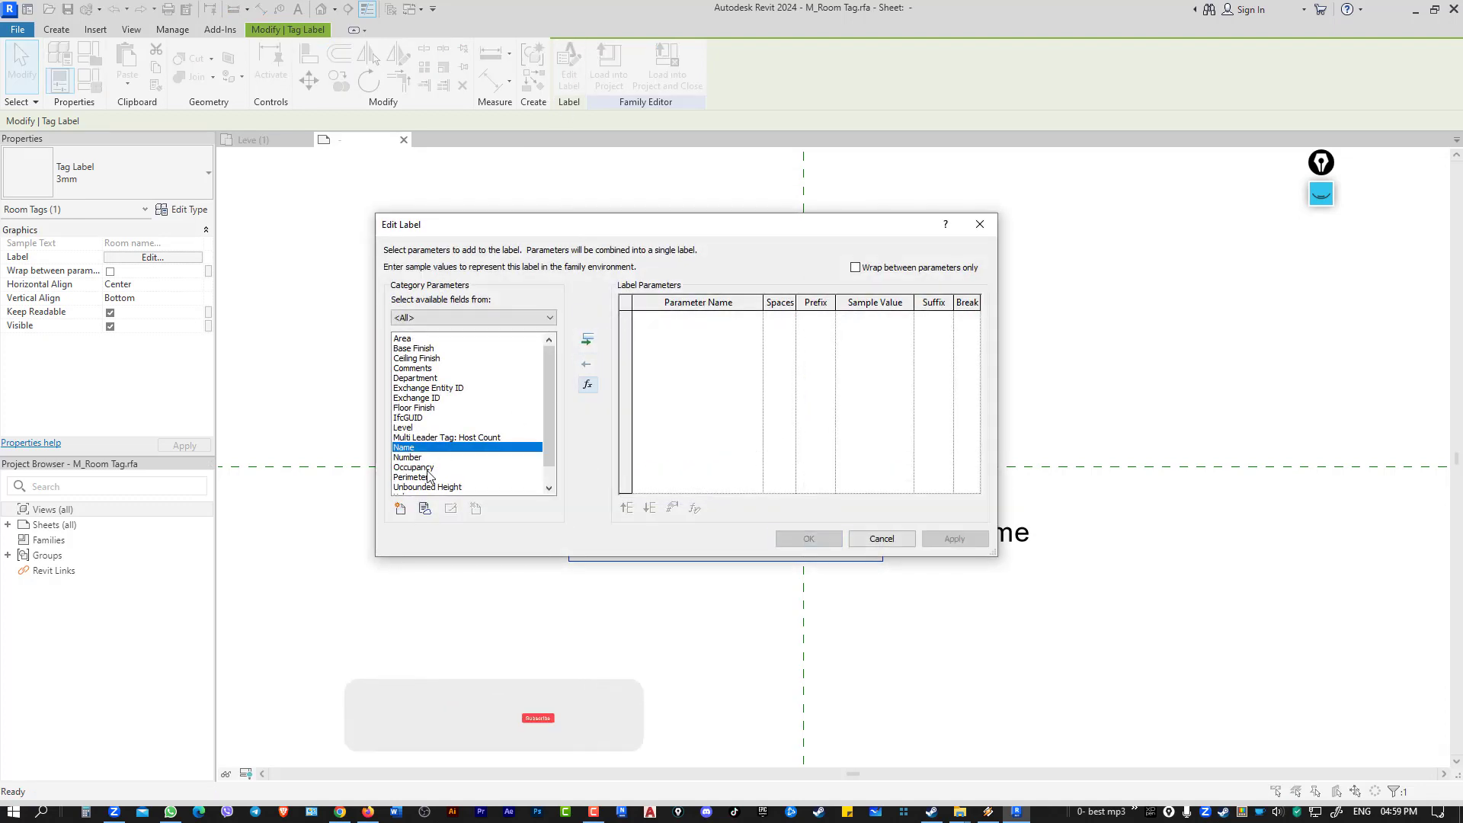
{"action": "left_click", "coordinate": [400, 509]}
{"action": "left_click", "coordinate": [726, 350]}
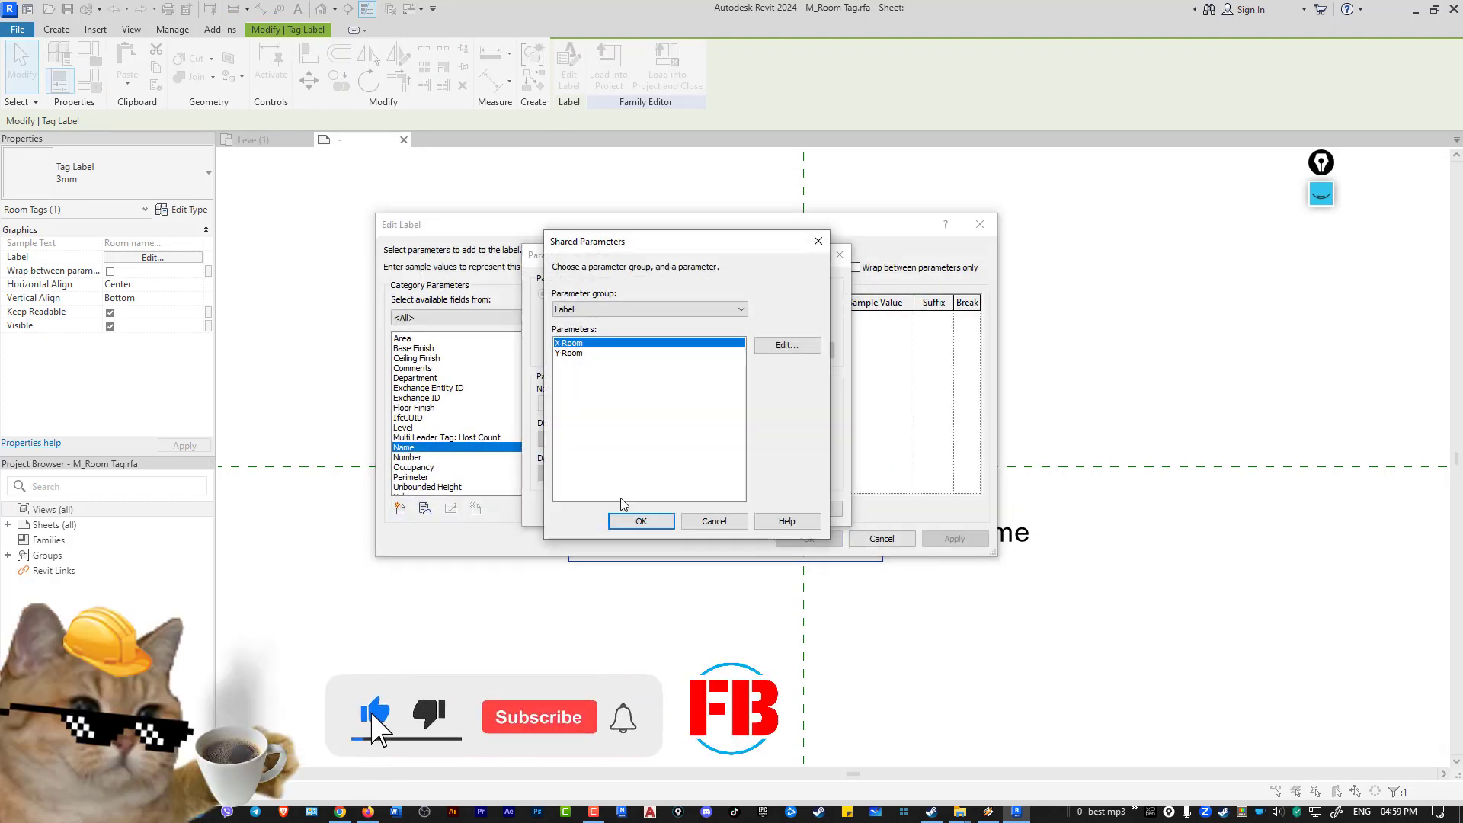
{"action": "left_click", "coordinate": [642, 518]}
{"action": "left_click", "coordinate": [642, 518]}
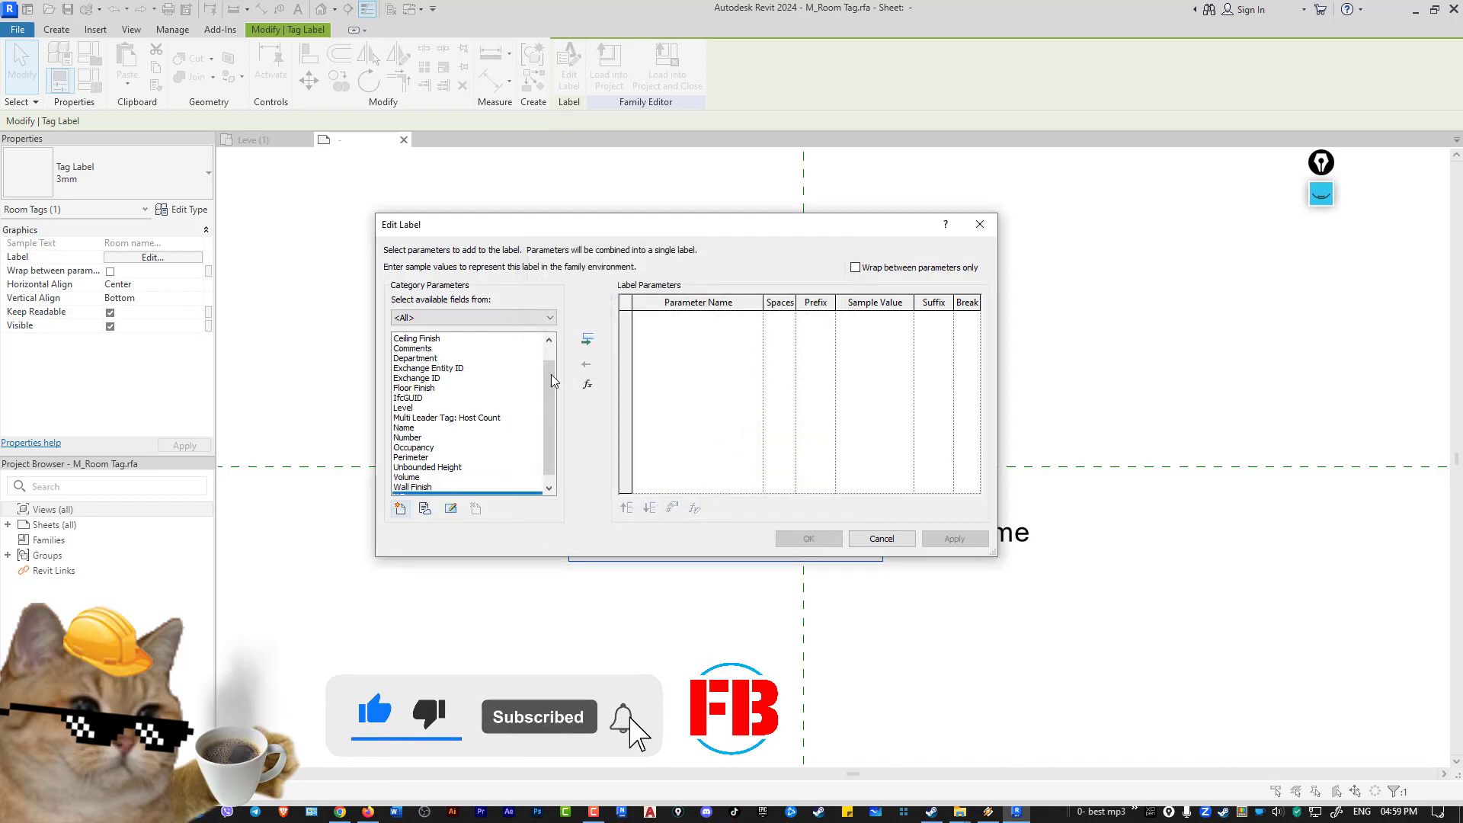
{"action": "left_click", "coordinate": [587, 339]}
{"action": "left_click", "coordinate": [830, 544]}
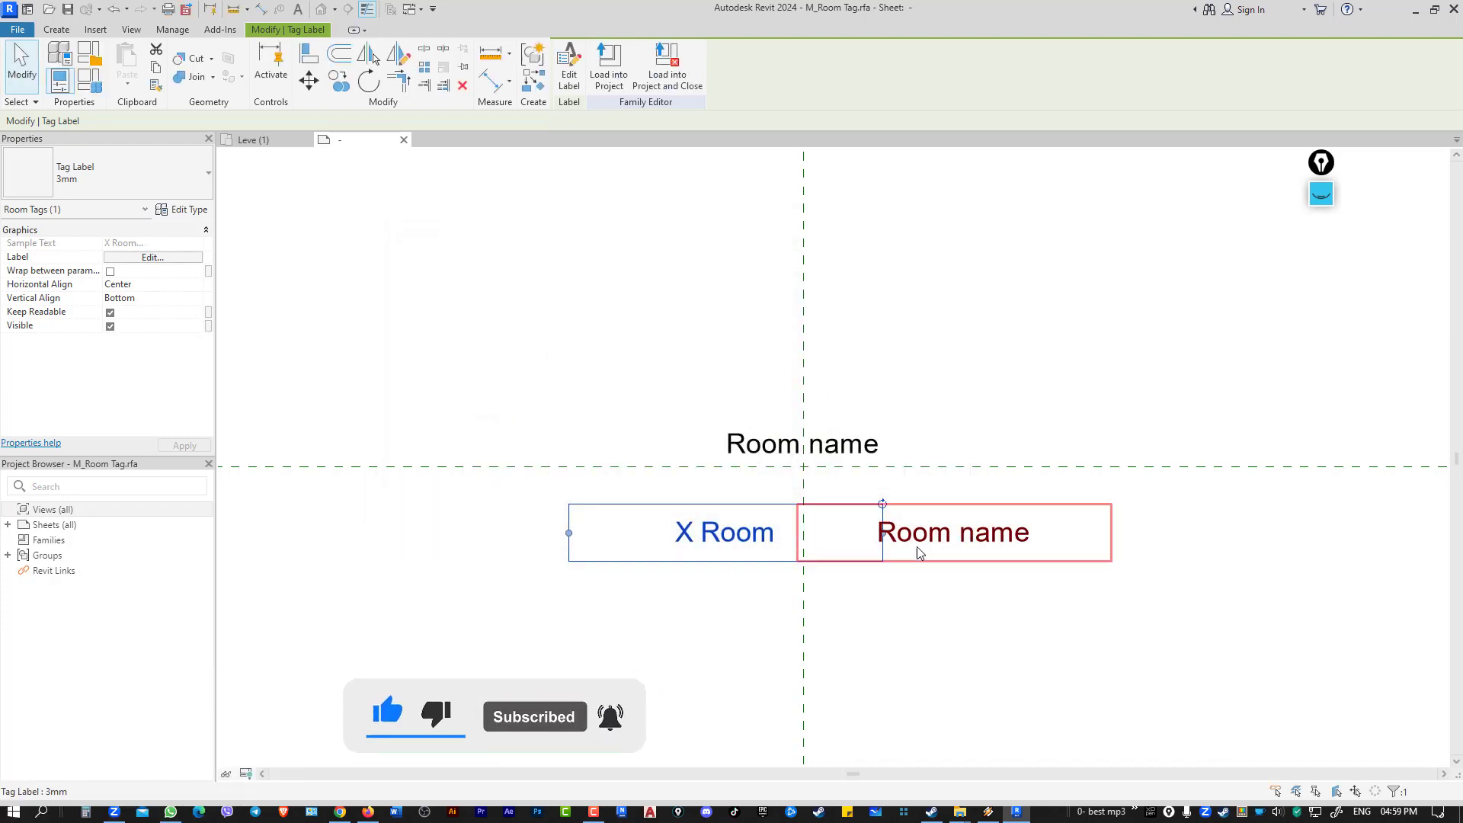
Replace Name with the Y Room shared parameter on the right-hand label.
{"action": "left_click", "coordinate": [940, 534]}
{"action": "left_click", "coordinate": [573, 79]}
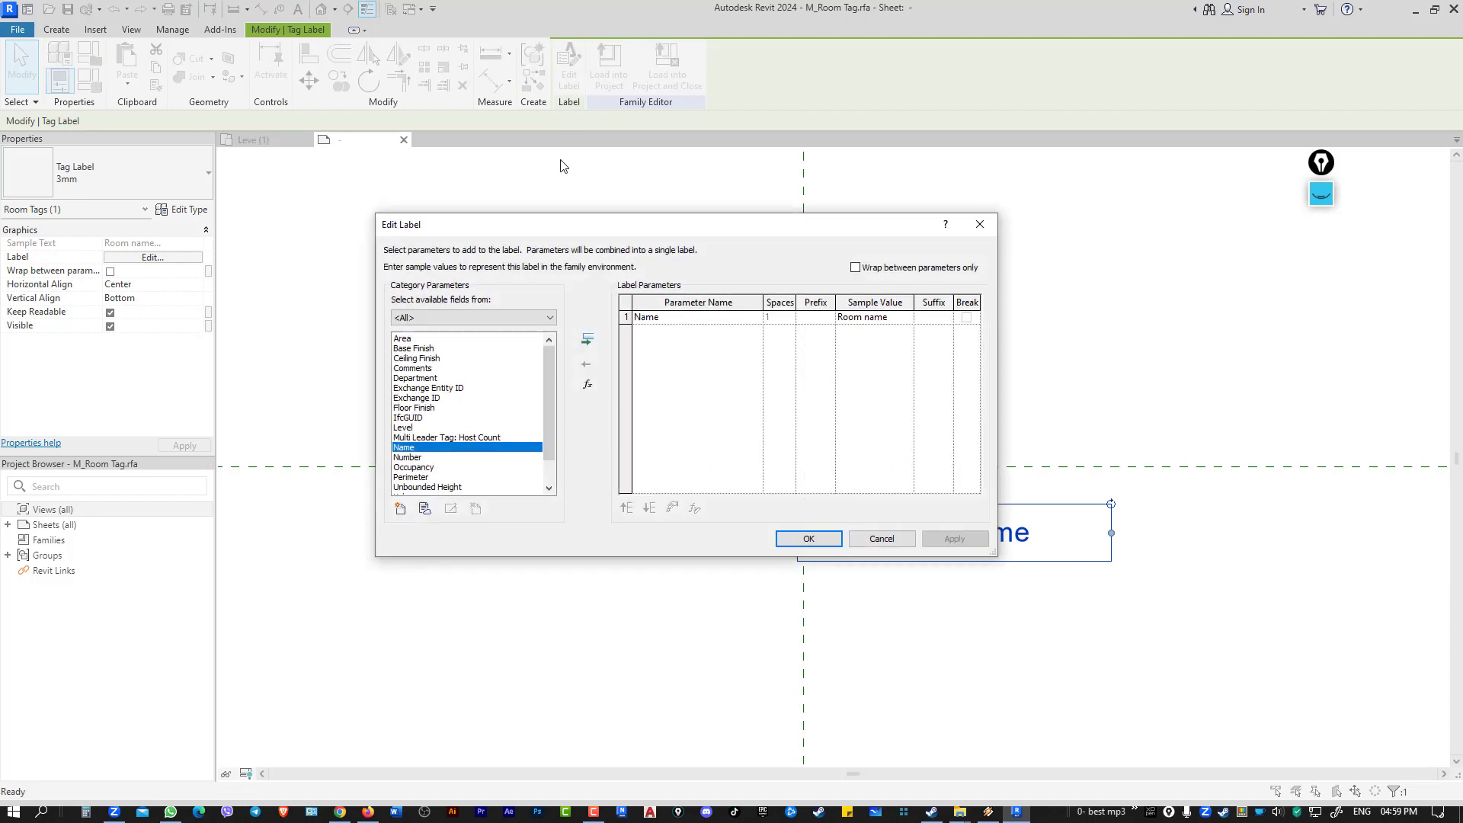
{"action": "left_click", "coordinate": [623, 317]}
{"action": "left_click", "coordinate": [586, 363]}
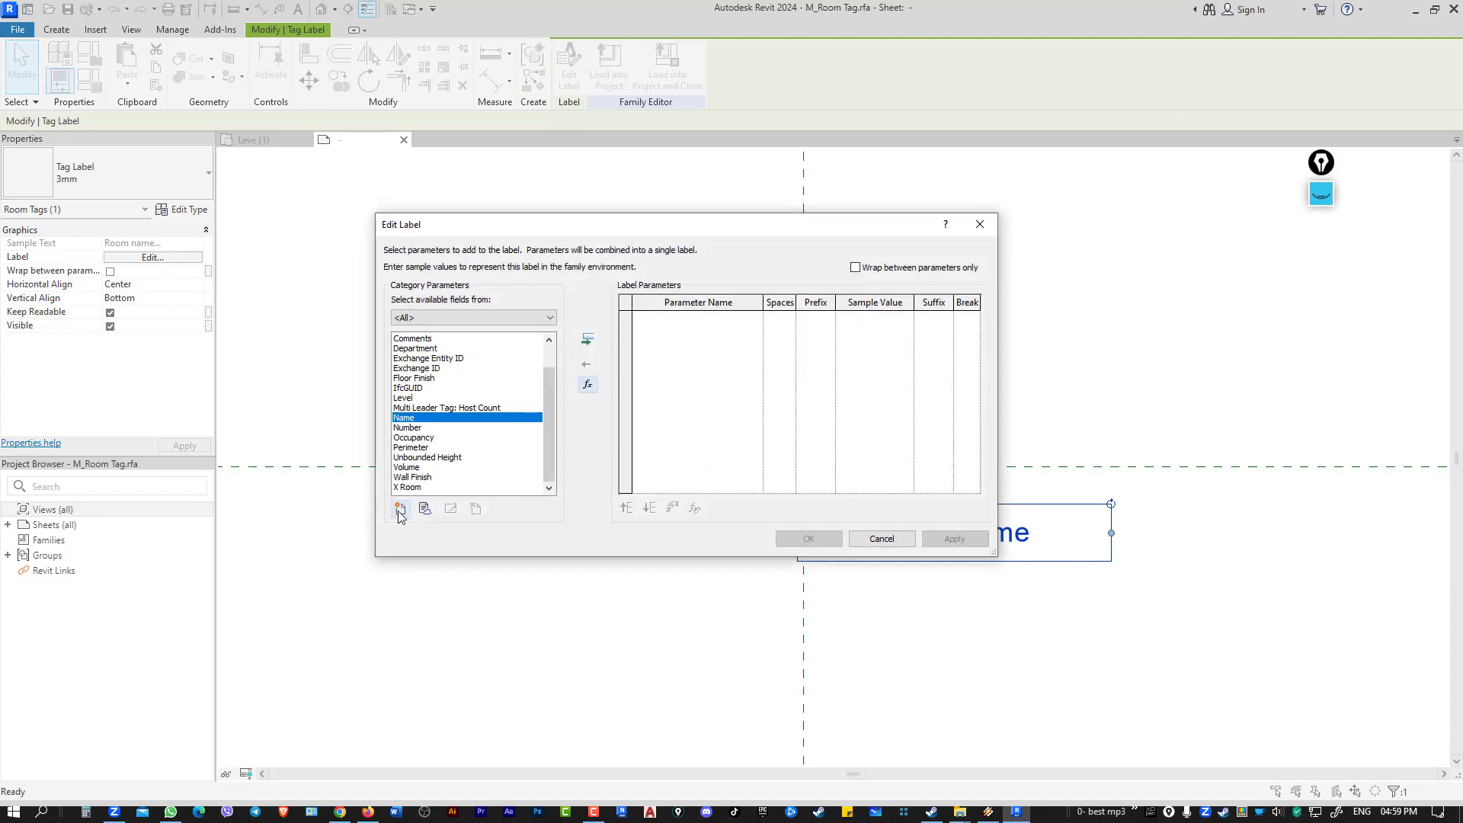
{"action": "left_click", "coordinate": [400, 509]}
{"action": "left_click", "coordinate": [725, 350]}
{"action": "left_click", "coordinate": [610, 352]}
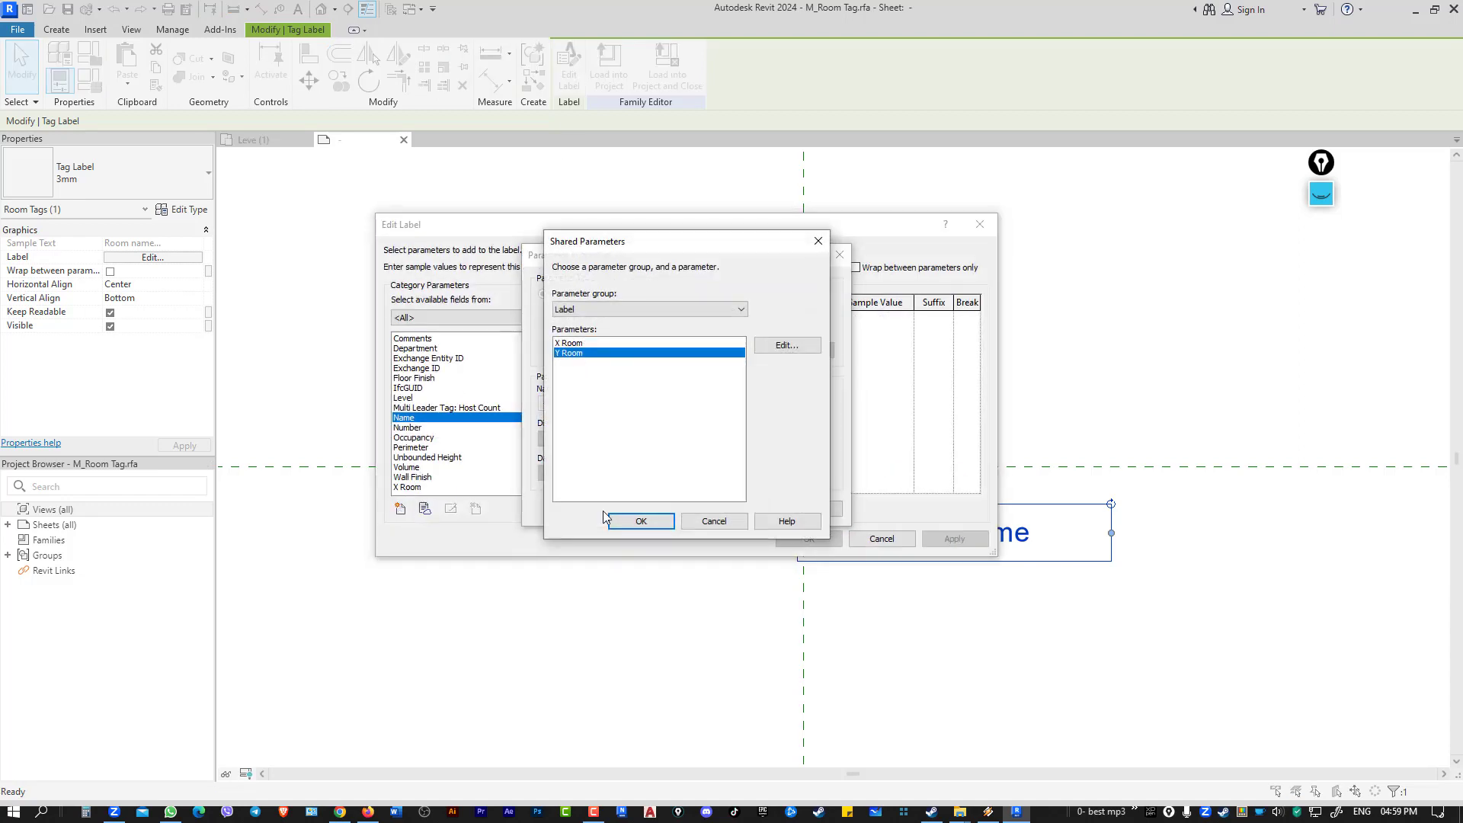
{"action": "left_click", "coordinate": [657, 520]}
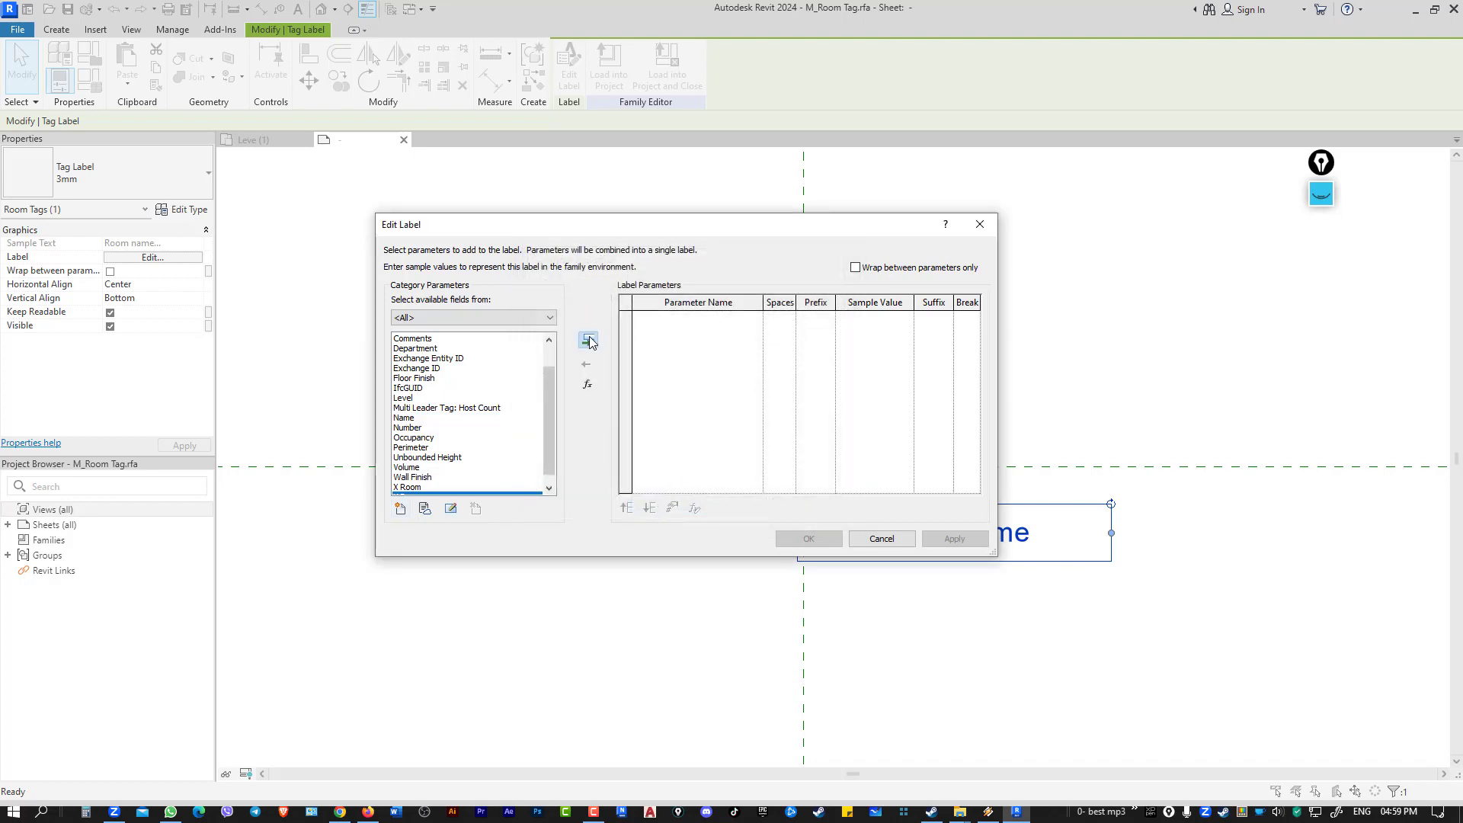
{"action": "left_click", "coordinate": [587, 339]}
{"action": "left_click", "coordinate": [809, 538]}
{"action": "left_click", "coordinate": [893, 551]}
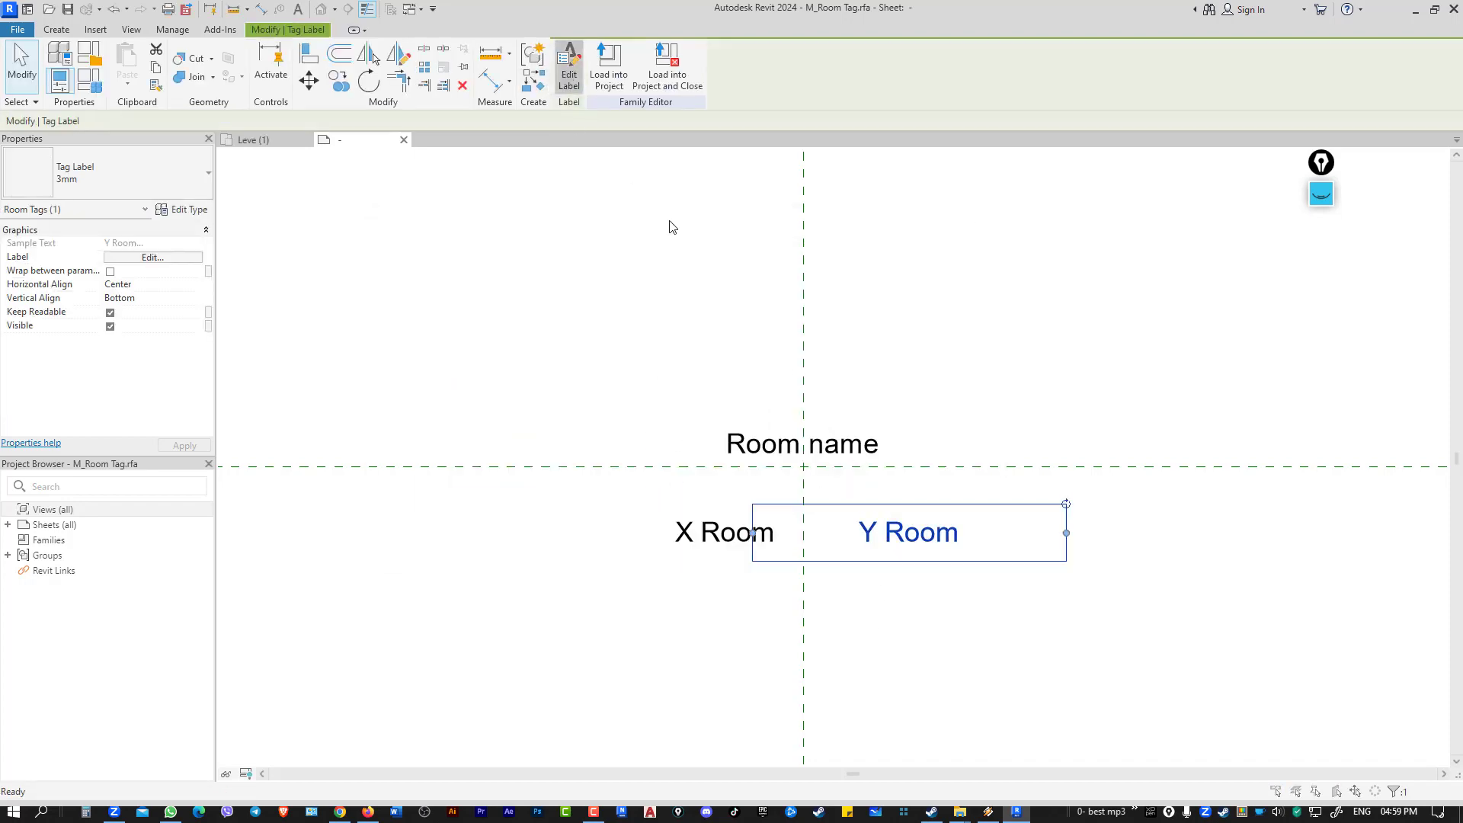
Add an X prefix to the Y Room label, narrow it, and select both dimension labels.
{"action": "left_click", "coordinate": [570, 67]}
{"action": "type", "text": "X"}
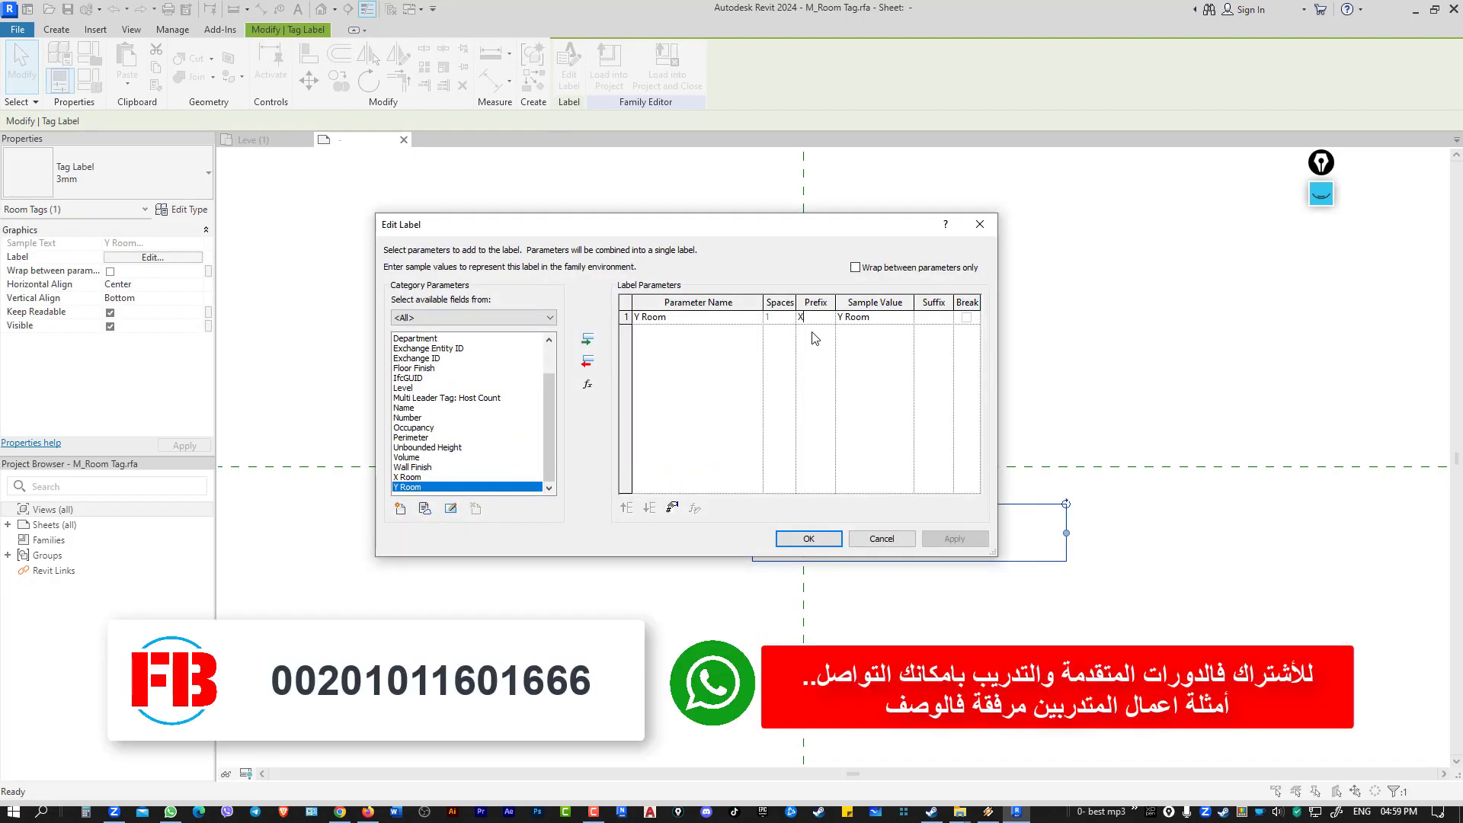
{"action": "left_click", "coordinate": [810, 538]}
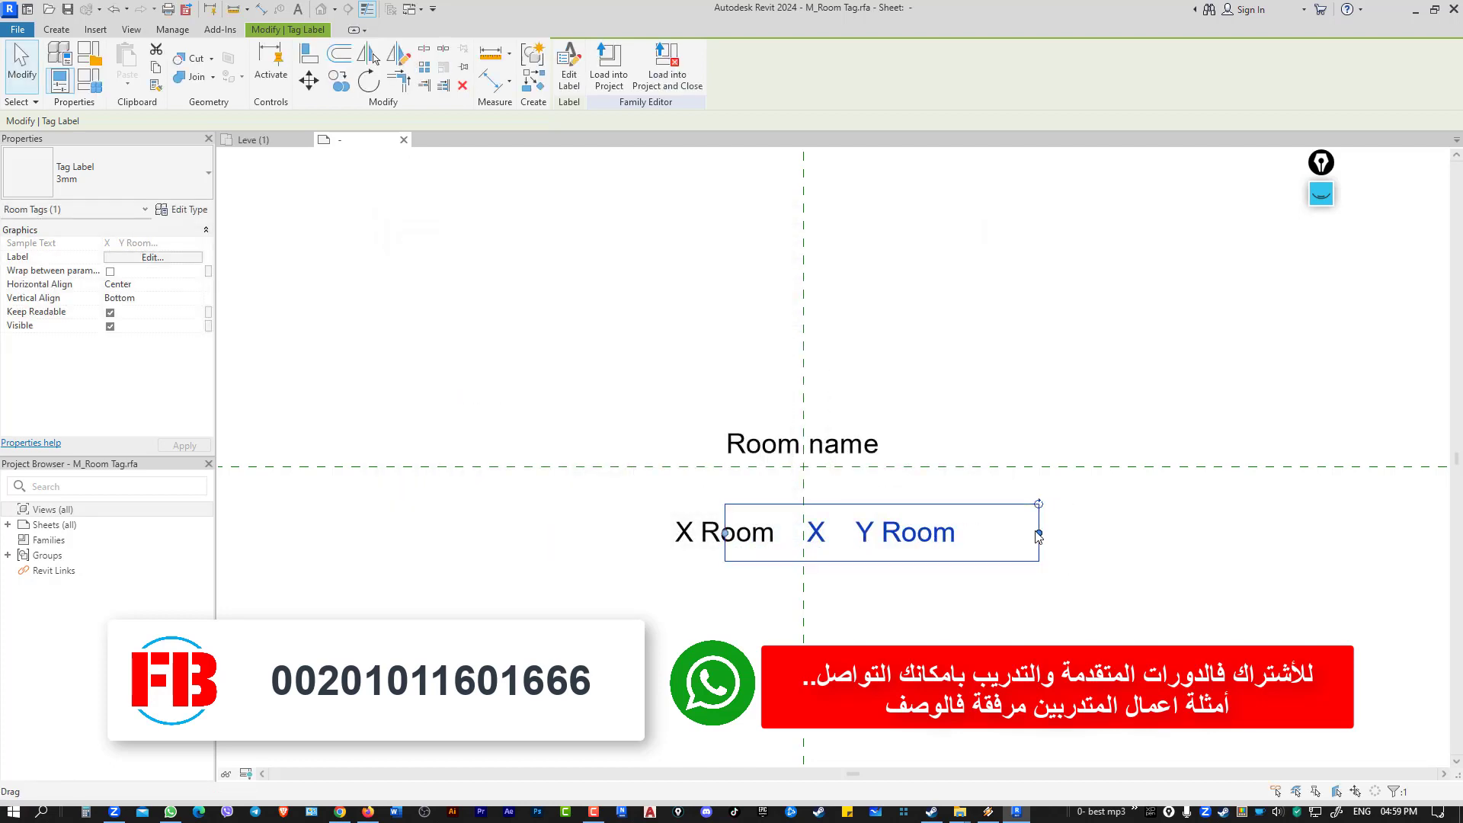
{"action": "left_click_drag", "start_coordinate": [1038, 532], "coordinate": [1012, 535]}
{"action": "left_click_drag", "start_coordinate": [753, 550], "coordinate": [552, 448]}
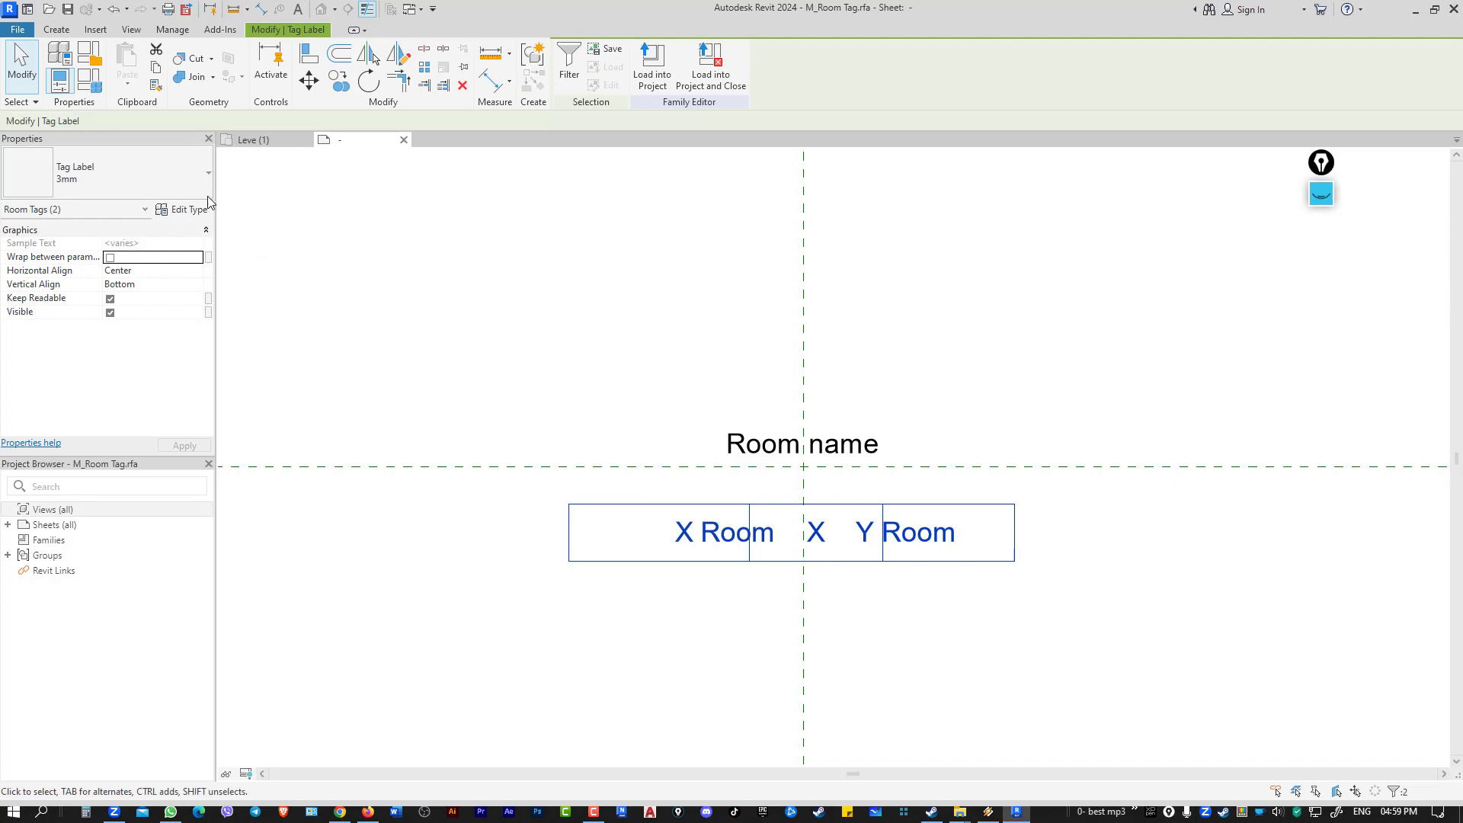
Duplicate the 3mm label type as 2R with red, bold, 2 mm text.
{"action": "left_click", "coordinate": [182, 209]}
{"action": "left_click", "coordinate": [1070, 133]}
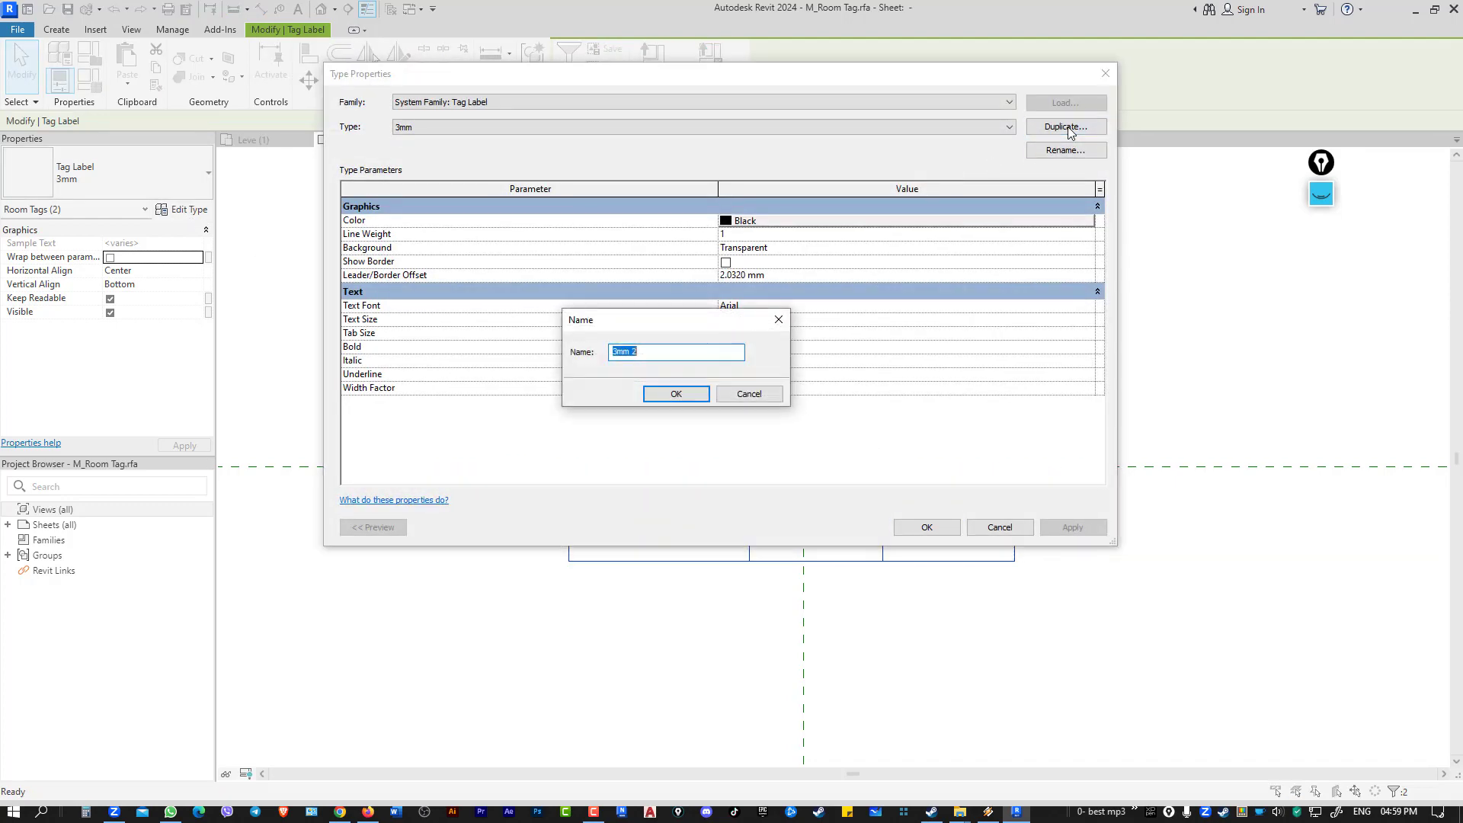
{"action": "type", "text": "2R"}
{"action": "left_click", "coordinate": [682, 396]}
{"action": "left_click", "coordinate": [743, 221]}
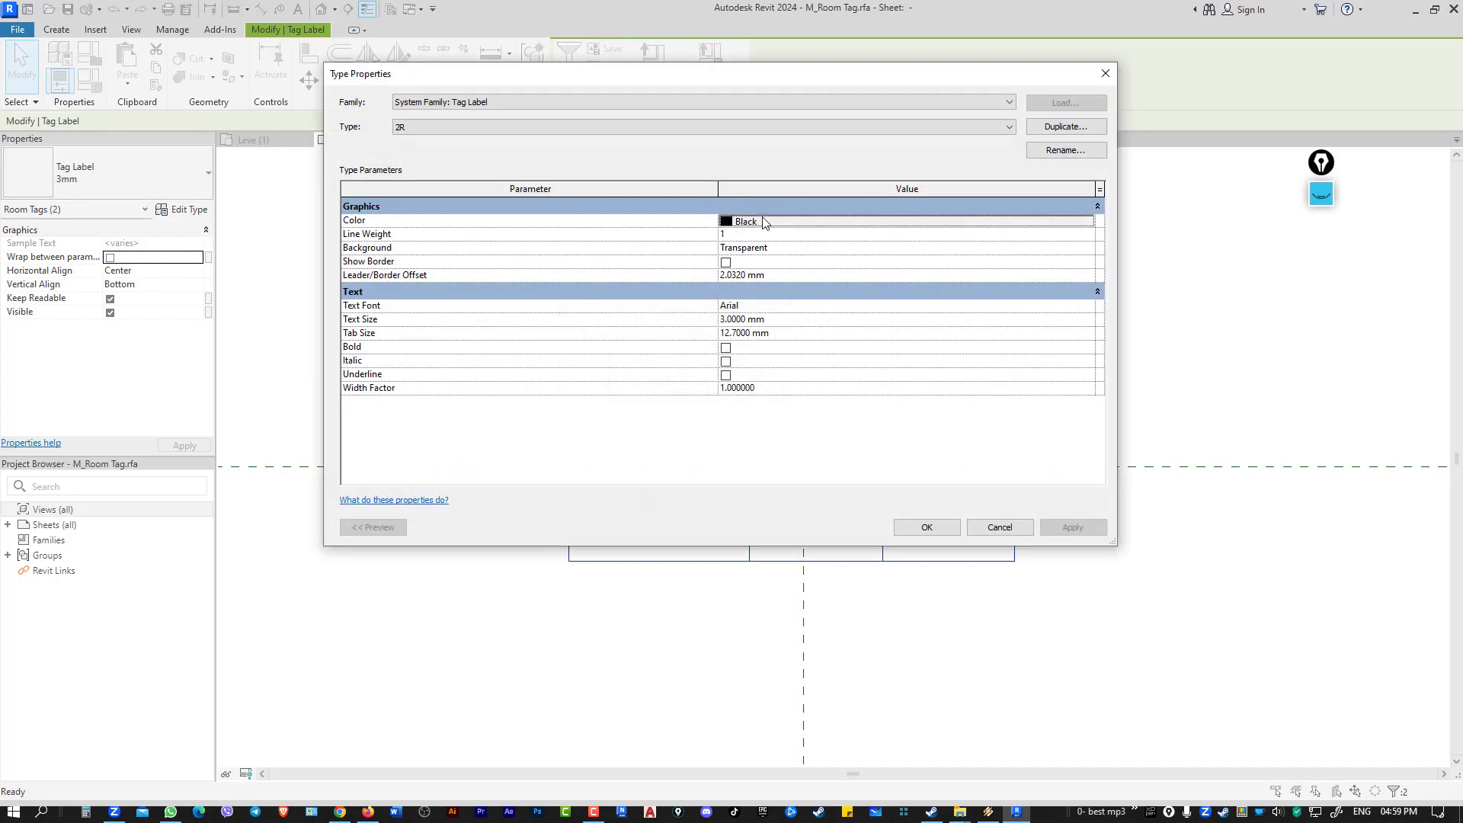
{"action": "left_click", "coordinate": [561, 218]}
{"action": "left_click", "coordinate": [782, 441]}
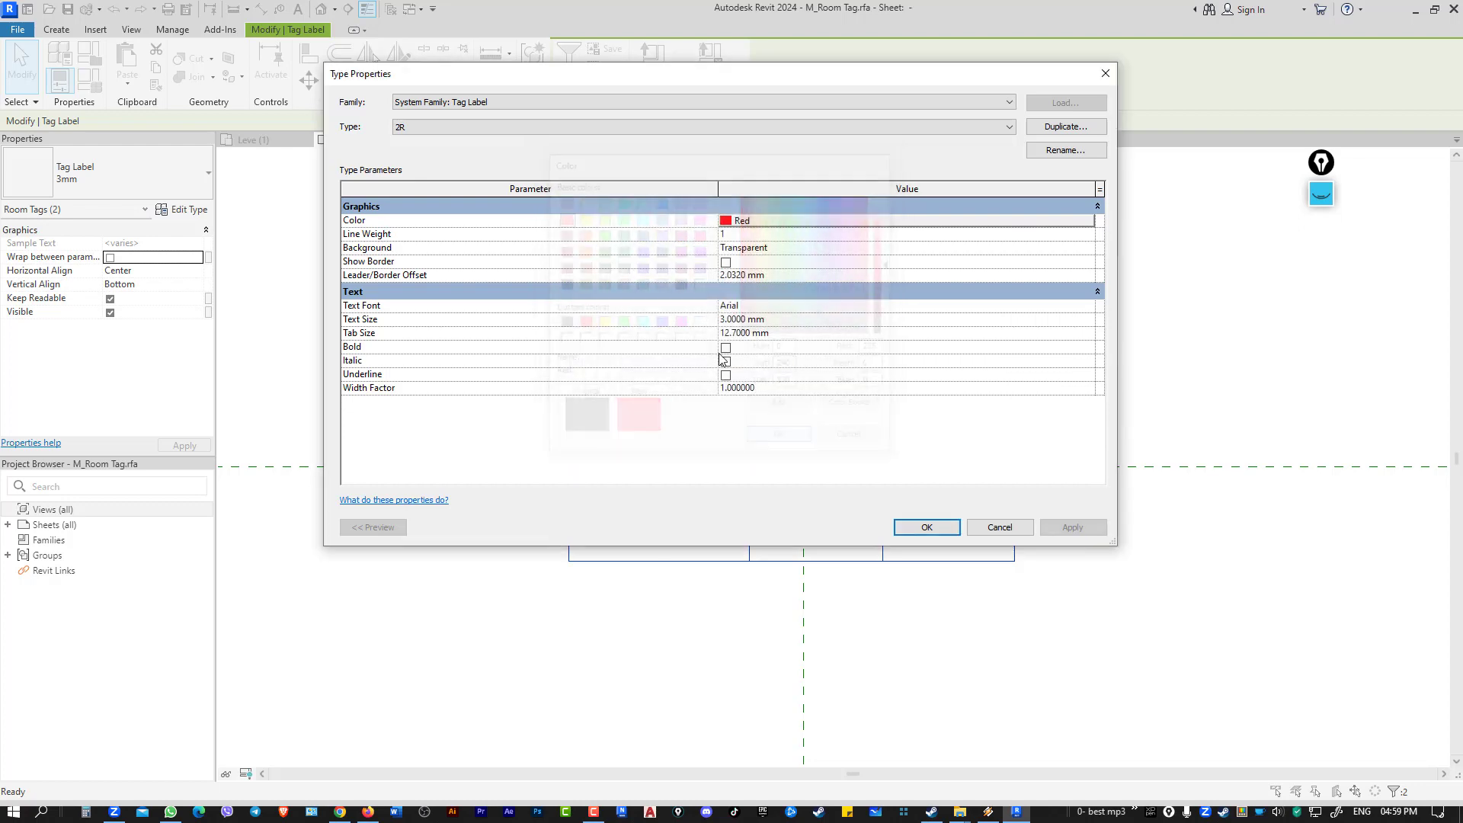
{"action": "left_click", "coordinate": [725, 348]}
{"action": "left_click", "coordinate": [784, 324]}
{"action": "type", "text": "2"}
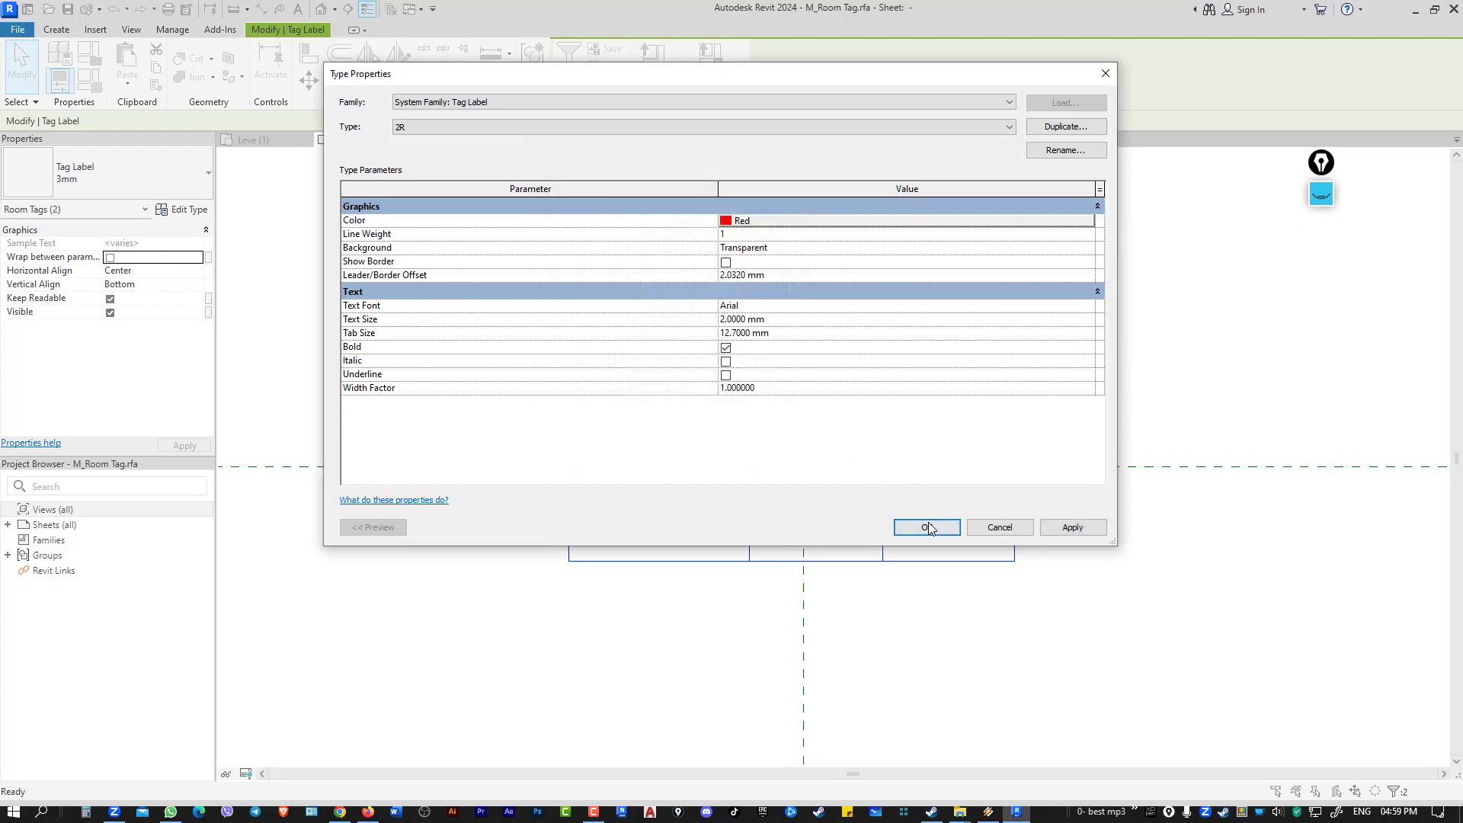
{"action": "left_click", "coordinate": [928, 527]}
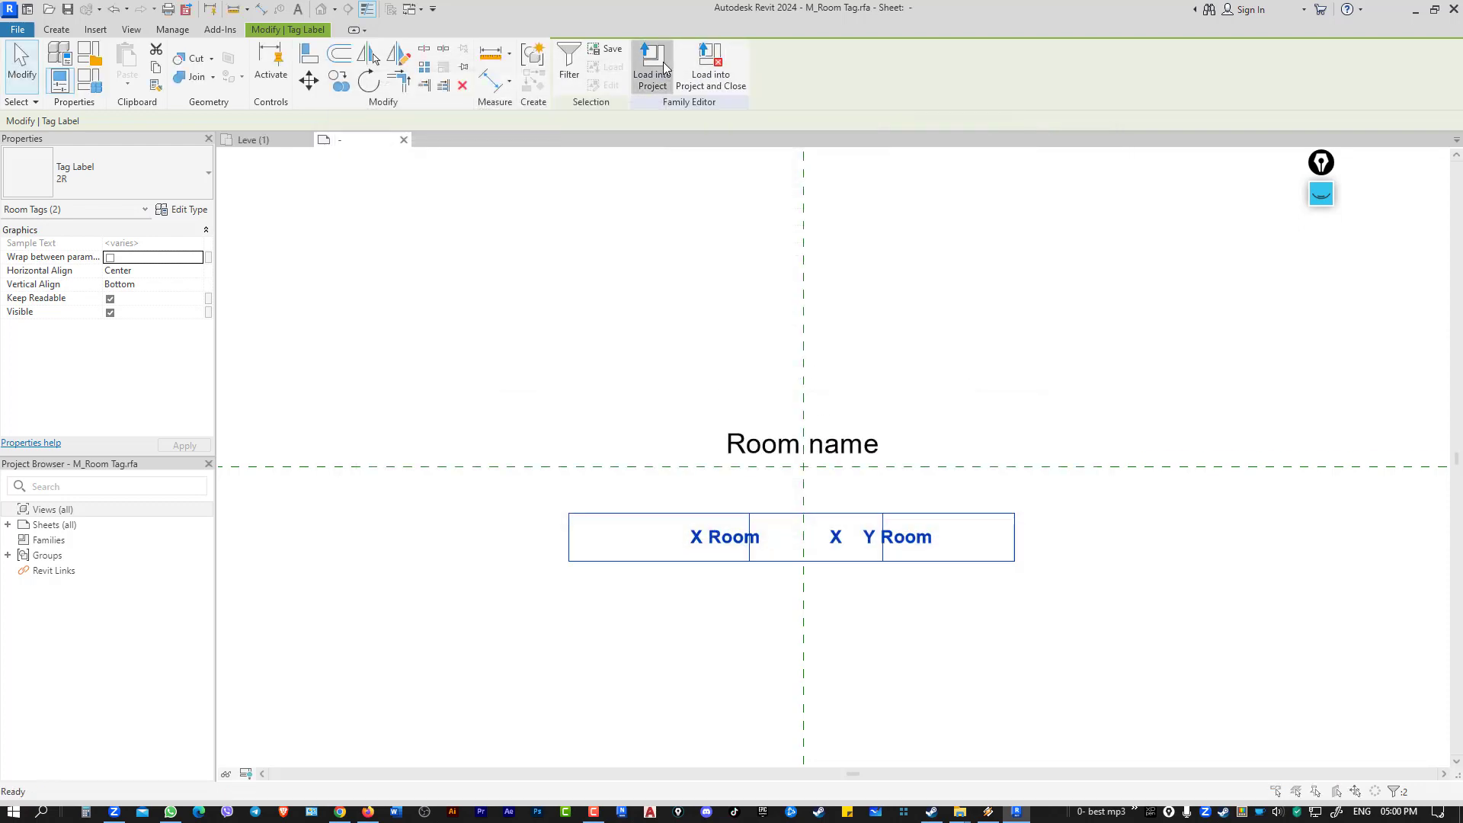
Load the room tag family into the apartments project and tag the kitchen.
{"action": "left_click", "coordinate": [663, 61]}
{"action": "left_click", "coordinate": [730, 358]}
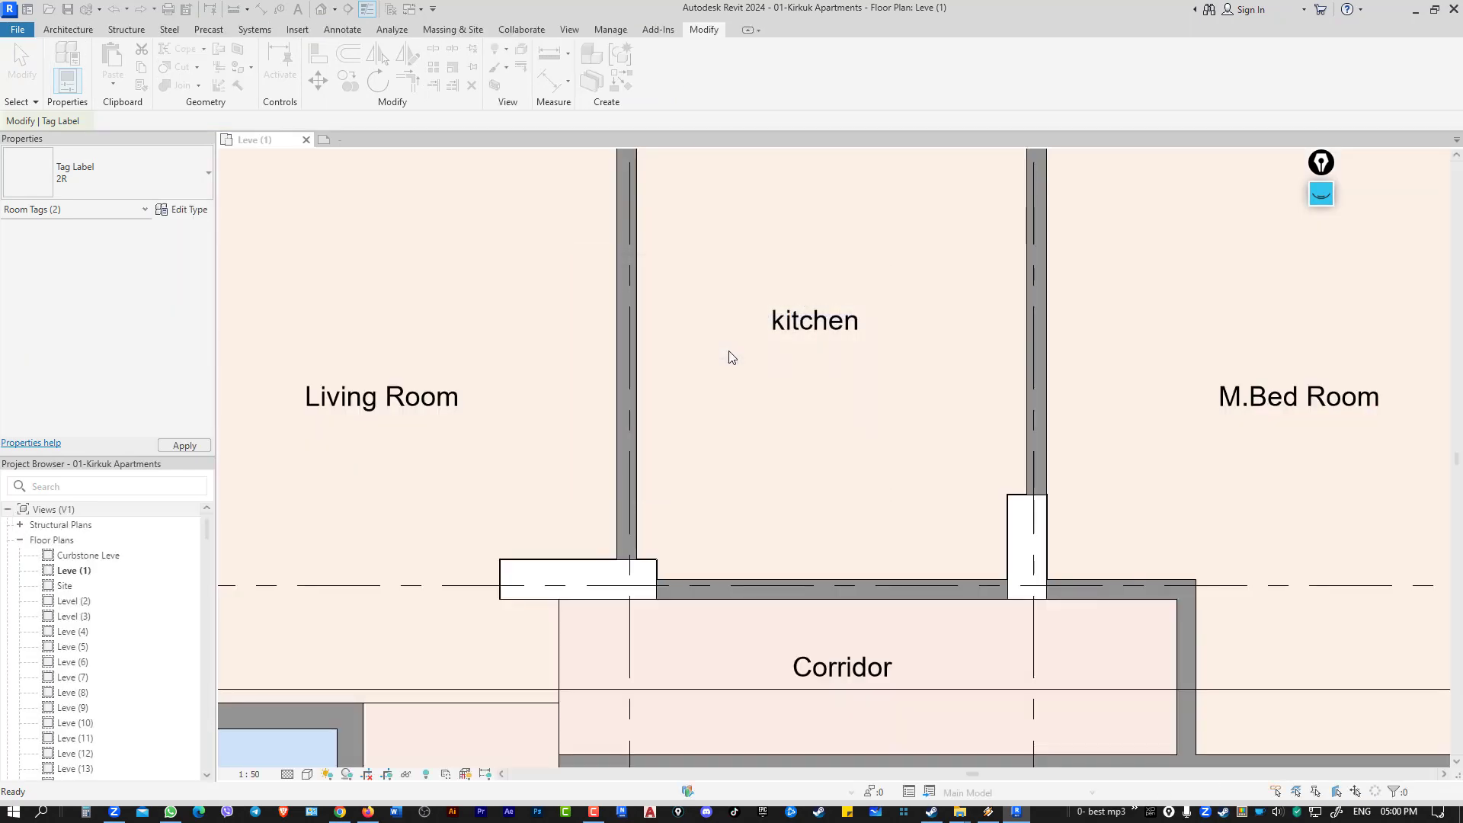
{"action": "scroll", "coordinate": [730, 358], "scroll_direction": "down", "scroll_amount": 3}
{"action": "key", "text": "Escape"}
{"action": "scroll", "coordinate": [765, 338], "scroll_direction": "up", "scroll_amount": 2}
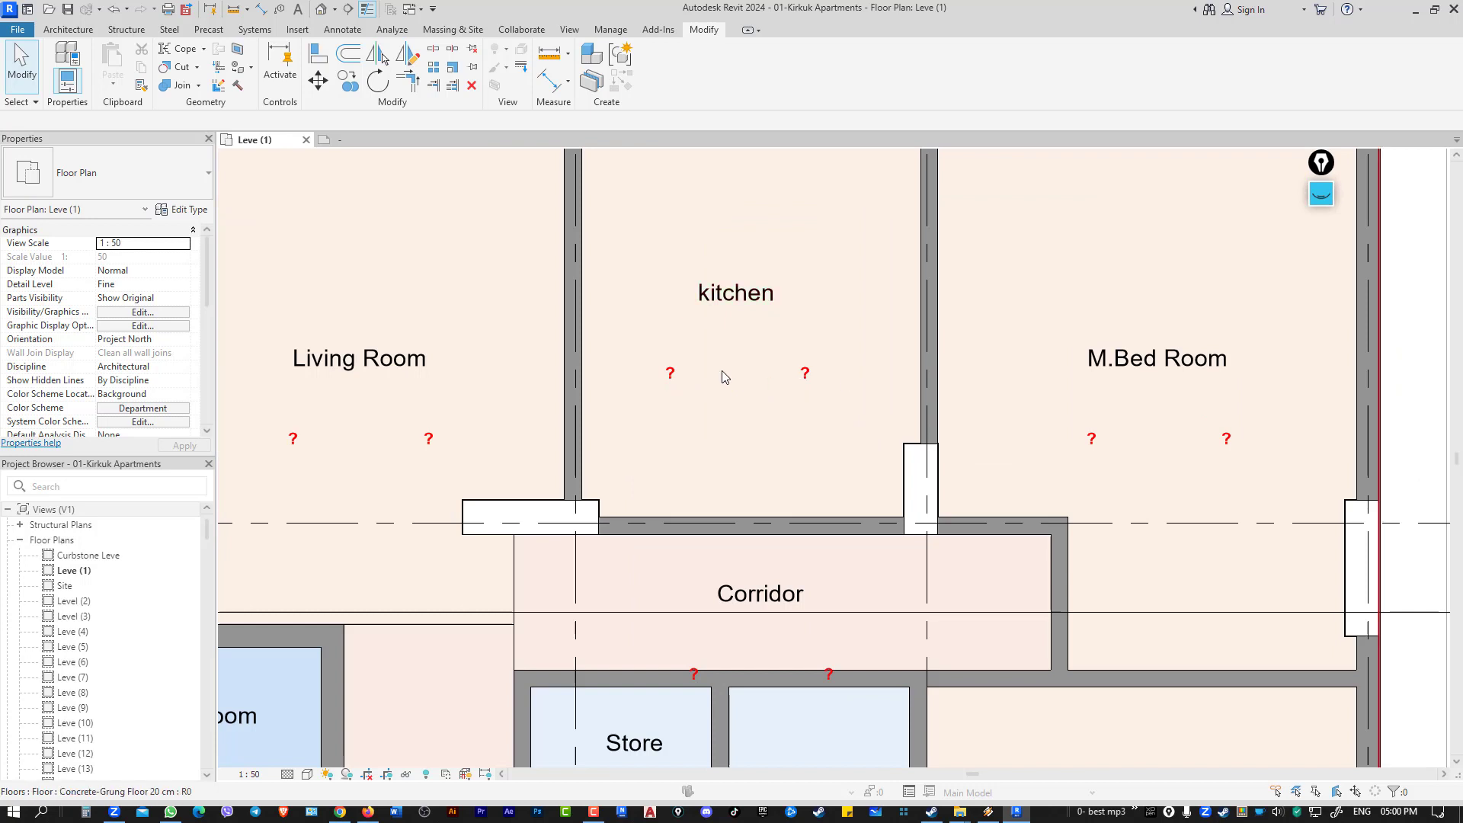
{"action": "scroll", "coordinate": [723, 377], "scroll_direction": "down", "scroll_amount": 1}
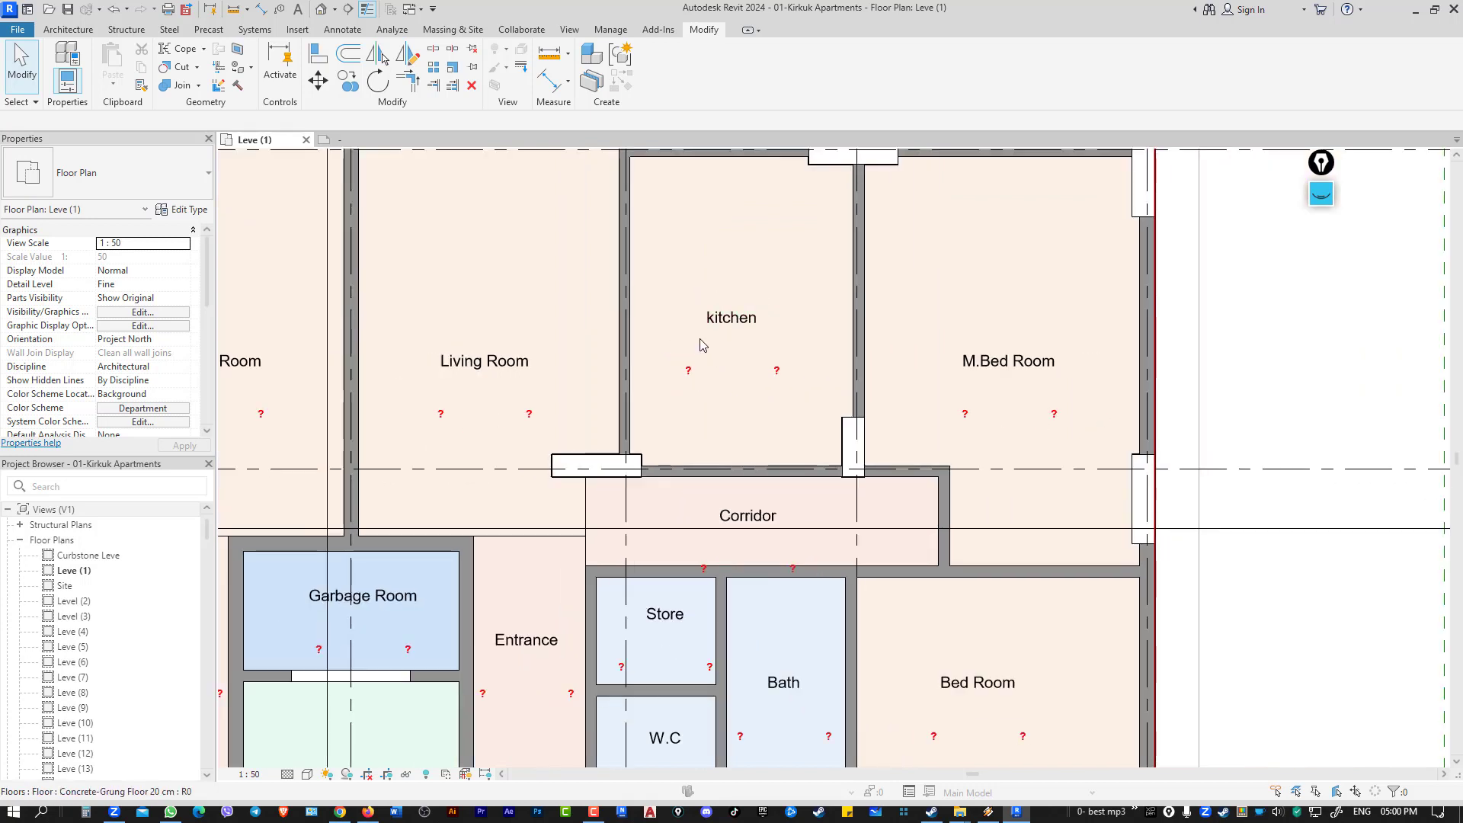
Nudge both dimension labels up in the tag family and reload it, overwriting the existing version.
{"action": "double_click", "coordinate": [690, 370]}
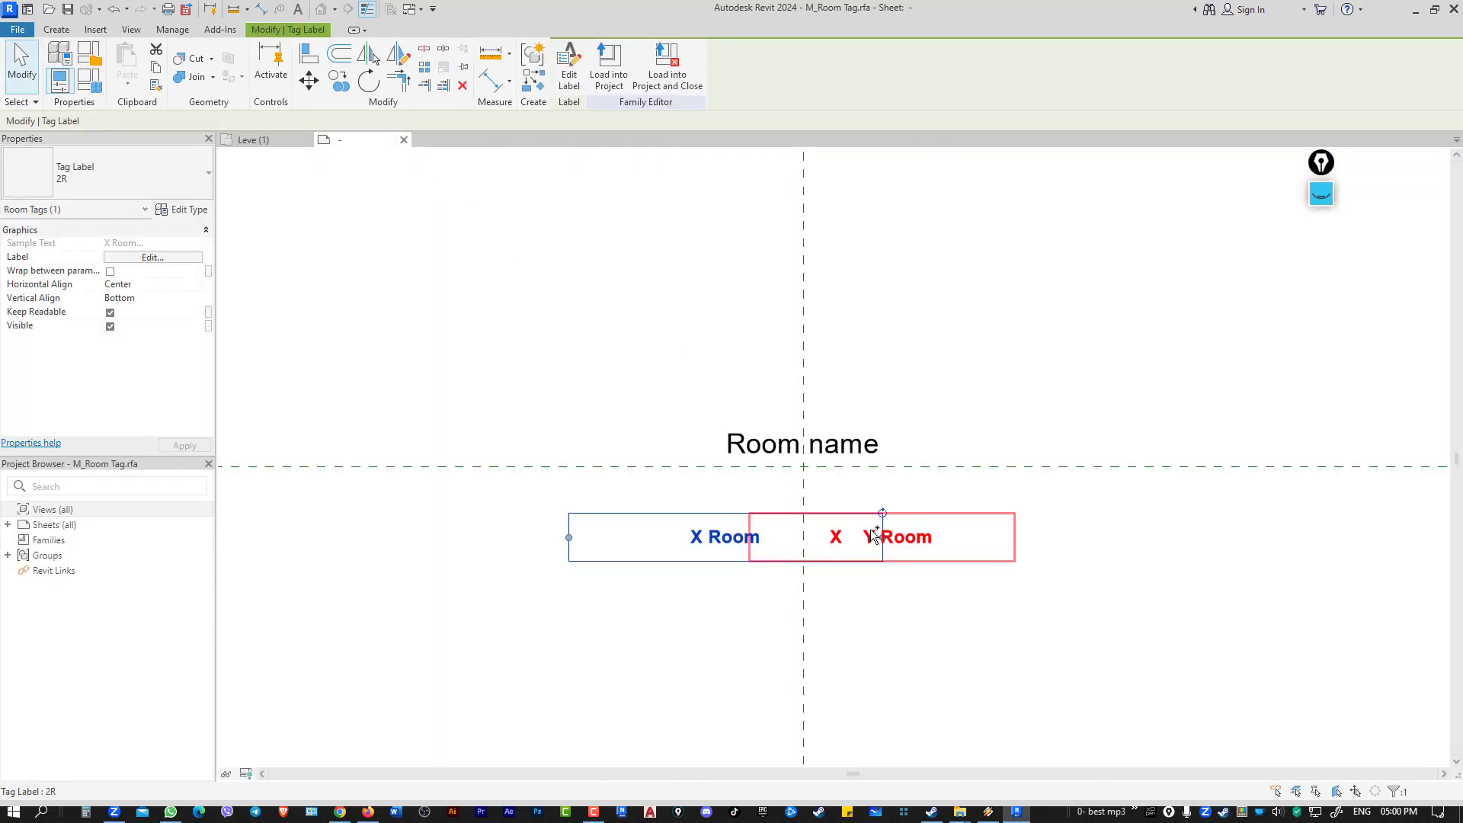
{"action": "left_click", "coordinate": [896, 533], "text": "ctrl"}
{"action": "key", "text": "Up"}
{"action": "key", "text": "Up"}
{"action": "key", "text": "Up"}
{"action": "key", "text": "Up"}
{"action": "key", "text": "Up"}
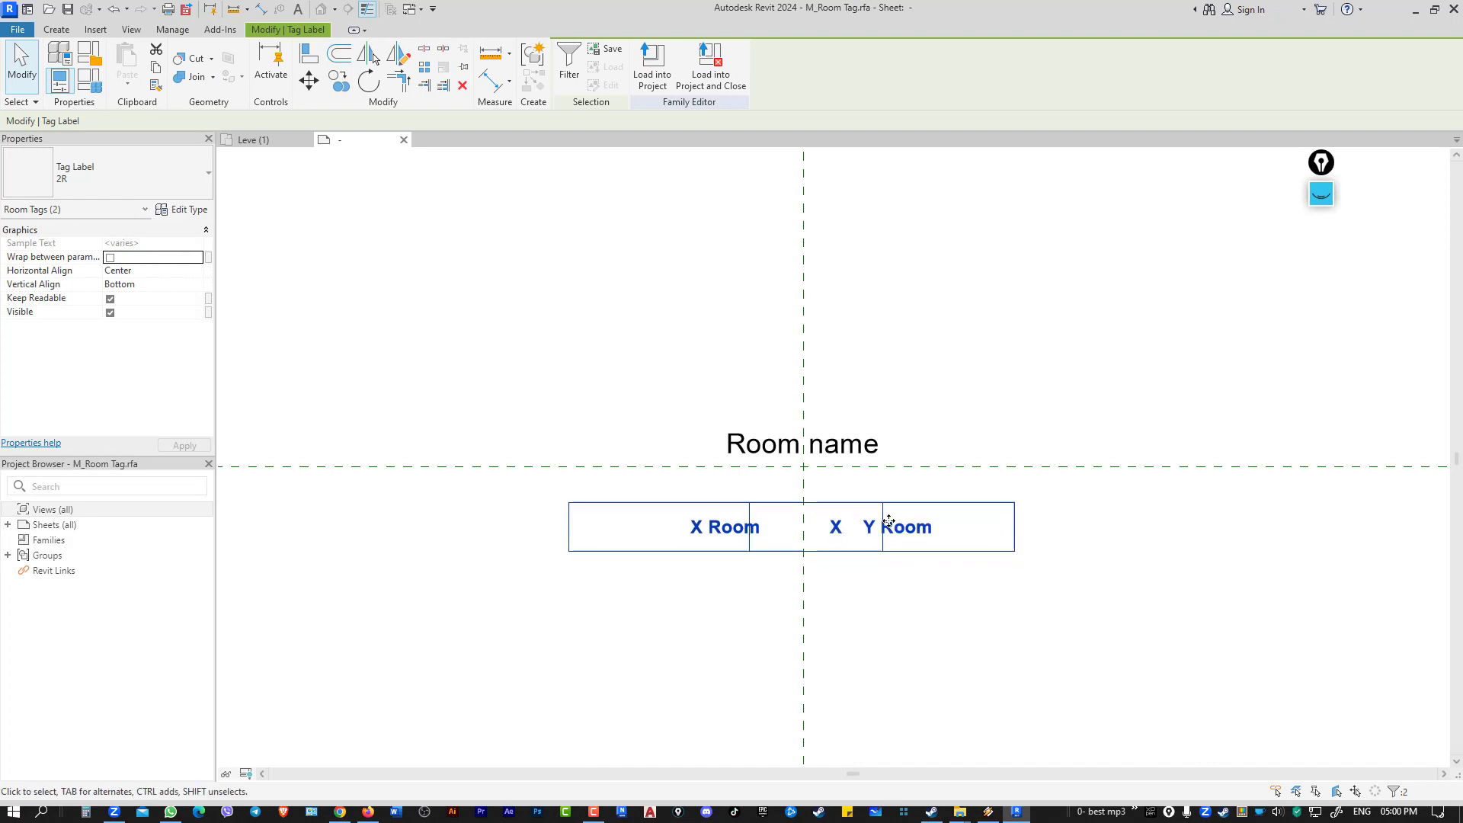
{"action": "key", "text": "Up"}
{"action": "key", "text": "Up"}
{"action": "key", "text": "Up"}
{"action": "key", "text": "Up"}
{"action": "key", "text": "Up"}
{"action": "left_click", "coordinate": [652, 67]}
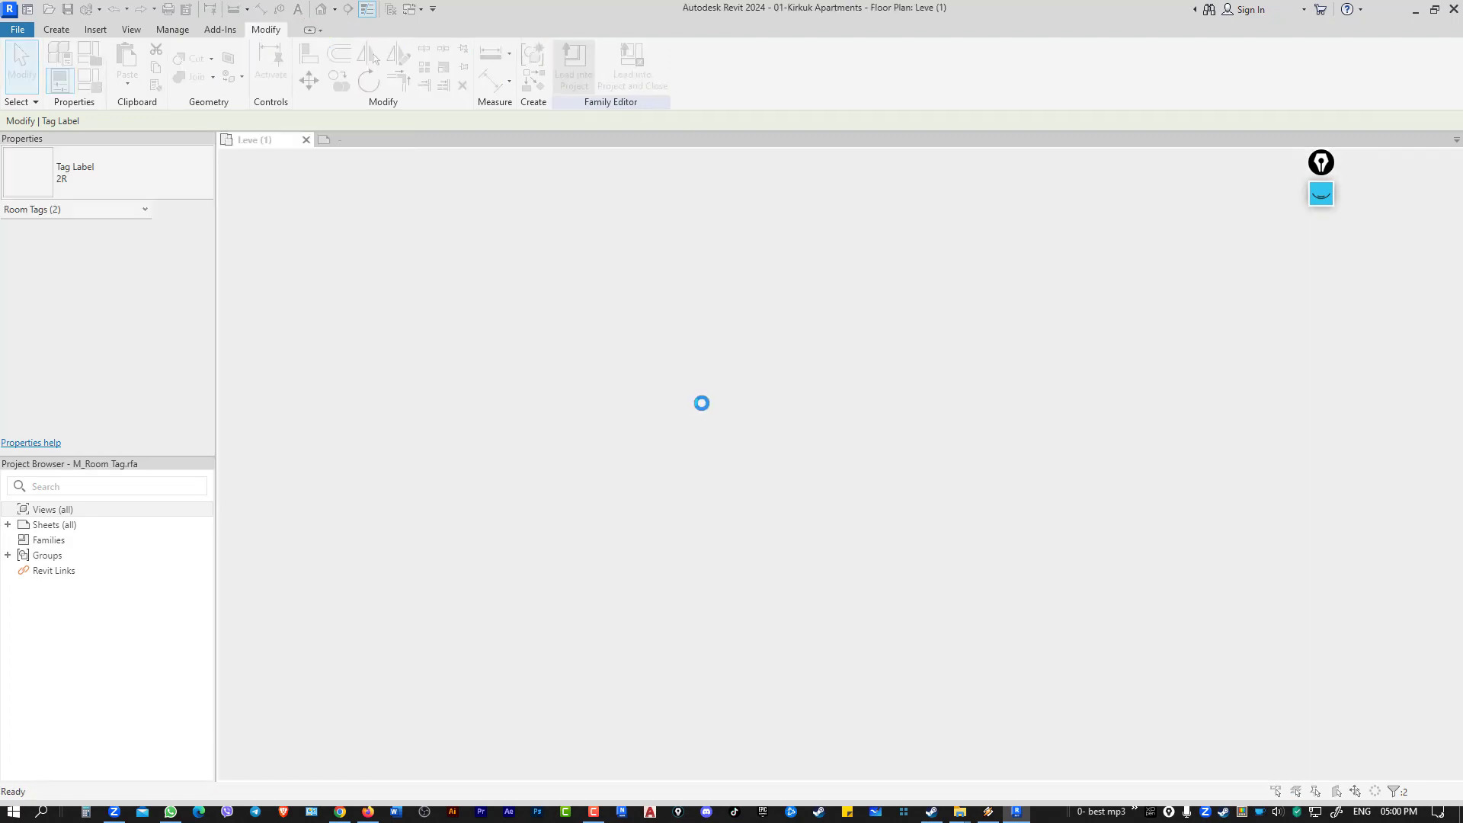
{"action": "left_click", "coordinate": [710, 363]}
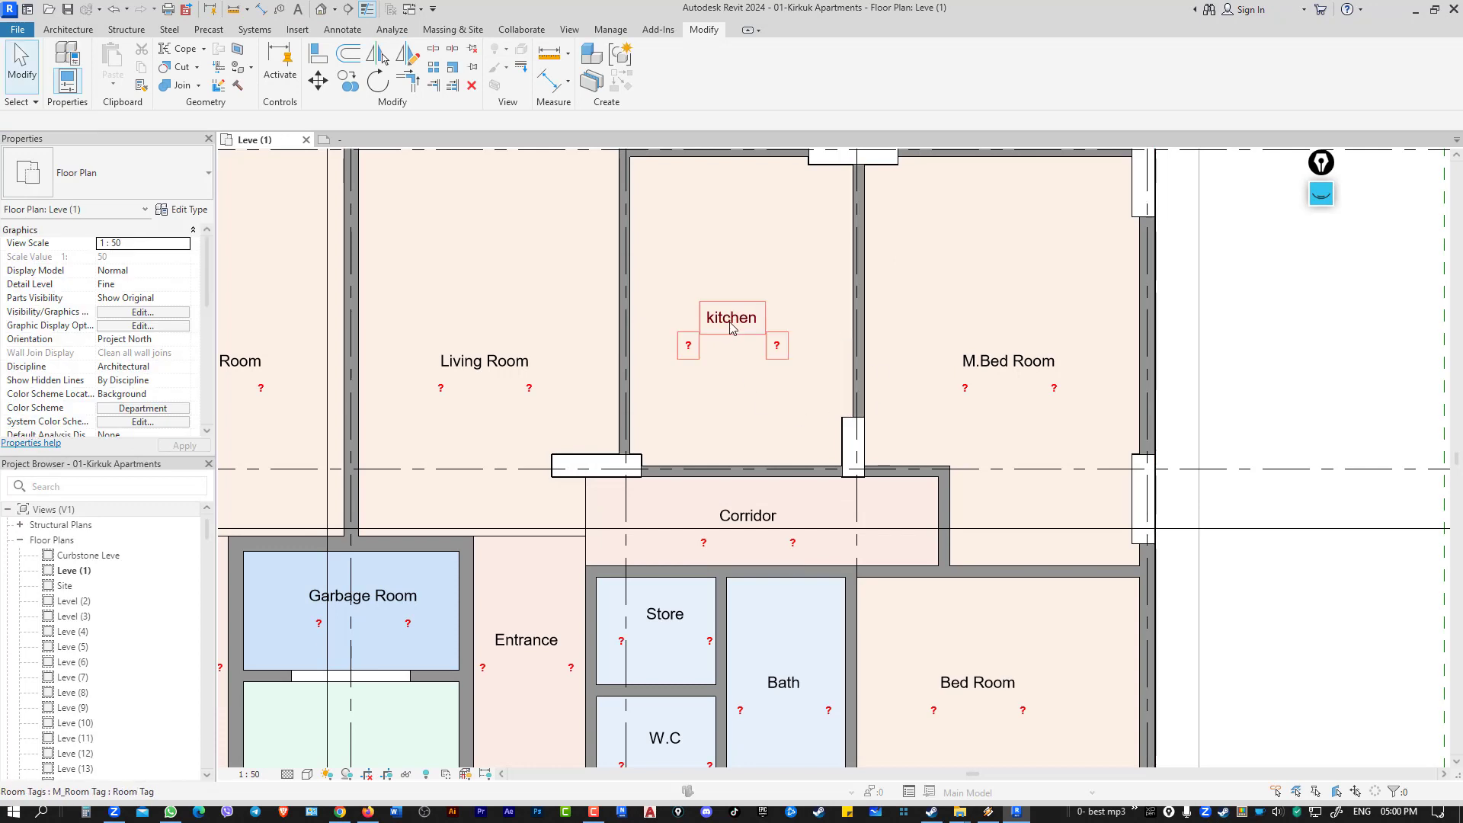
{"action": "left_click", "coordinate": [731, 330]}
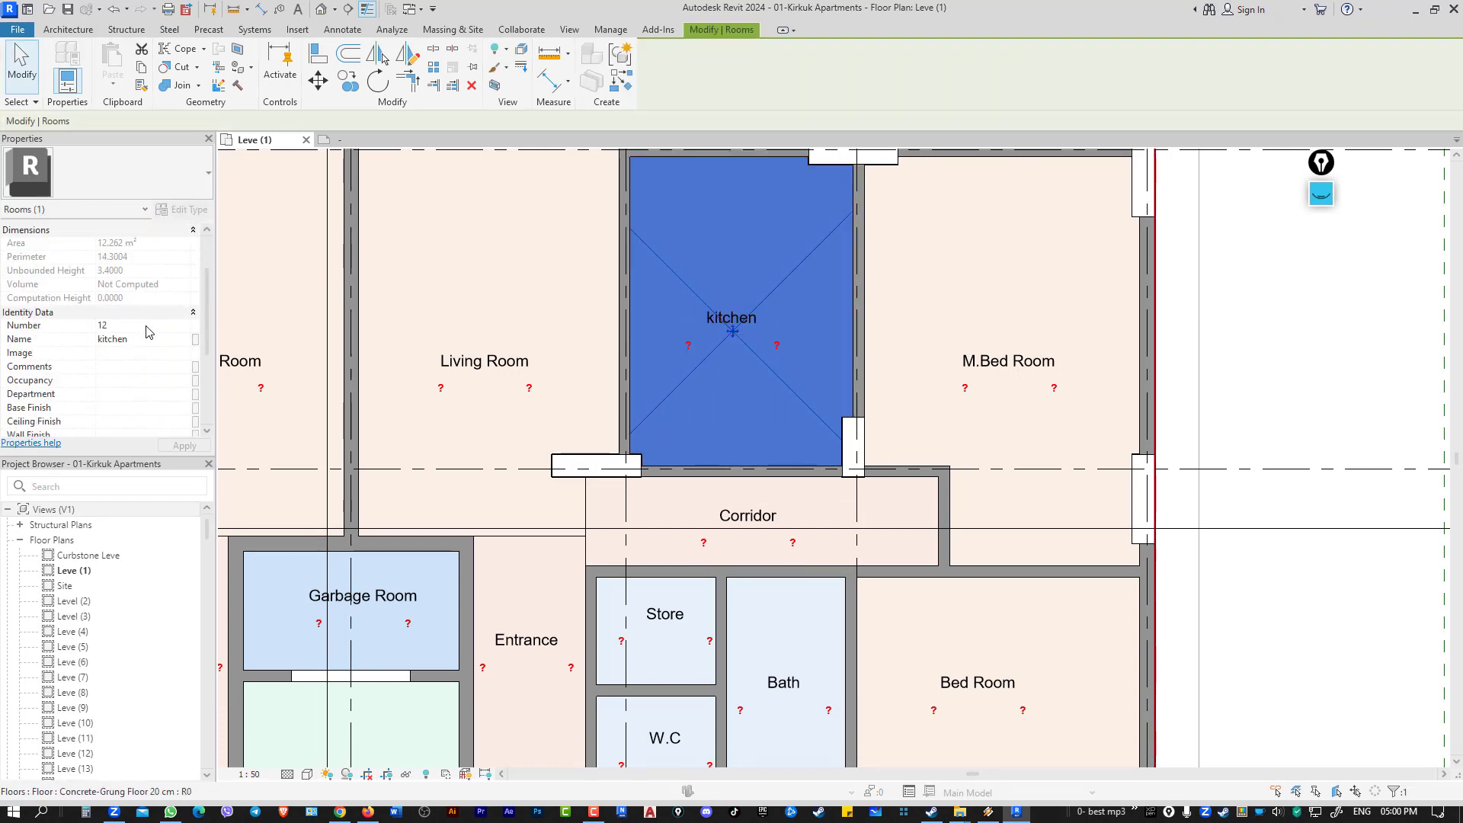
{"action": "scroll", "coordinate": [147, 332], "scroll_direction": "up", "scroll_amount": 1}
{"action": "left_click", "coordinate": [611, 29]}
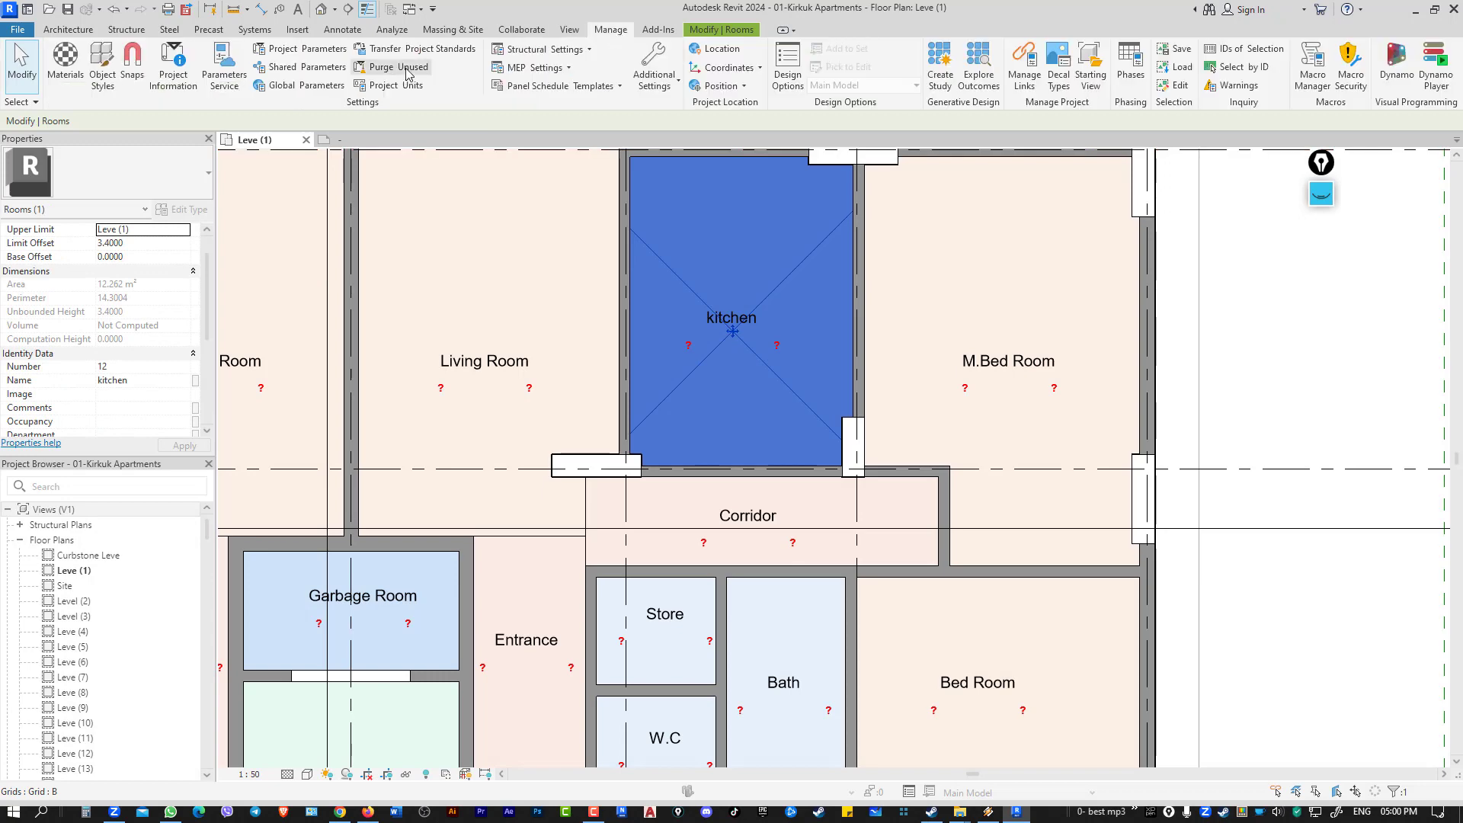
Add X Room as a shared project parameter applied to the Rooms category.
{"action": "left_click", "coordinate": [309, 49]}
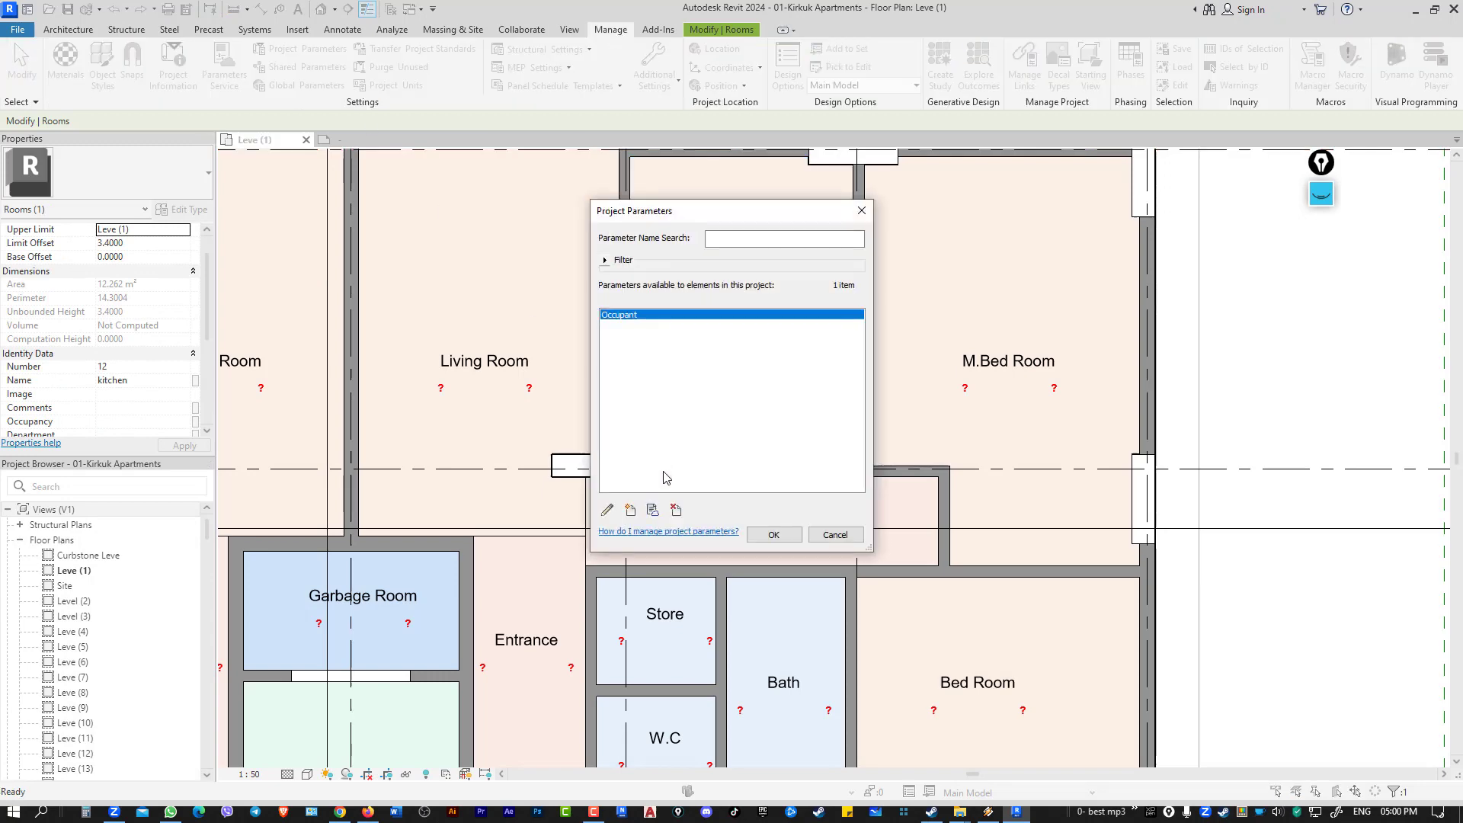
{"action": "left_click", "coordinate": [631, 510]}
{"action": "left_click", "coordinate": [514, 263]}
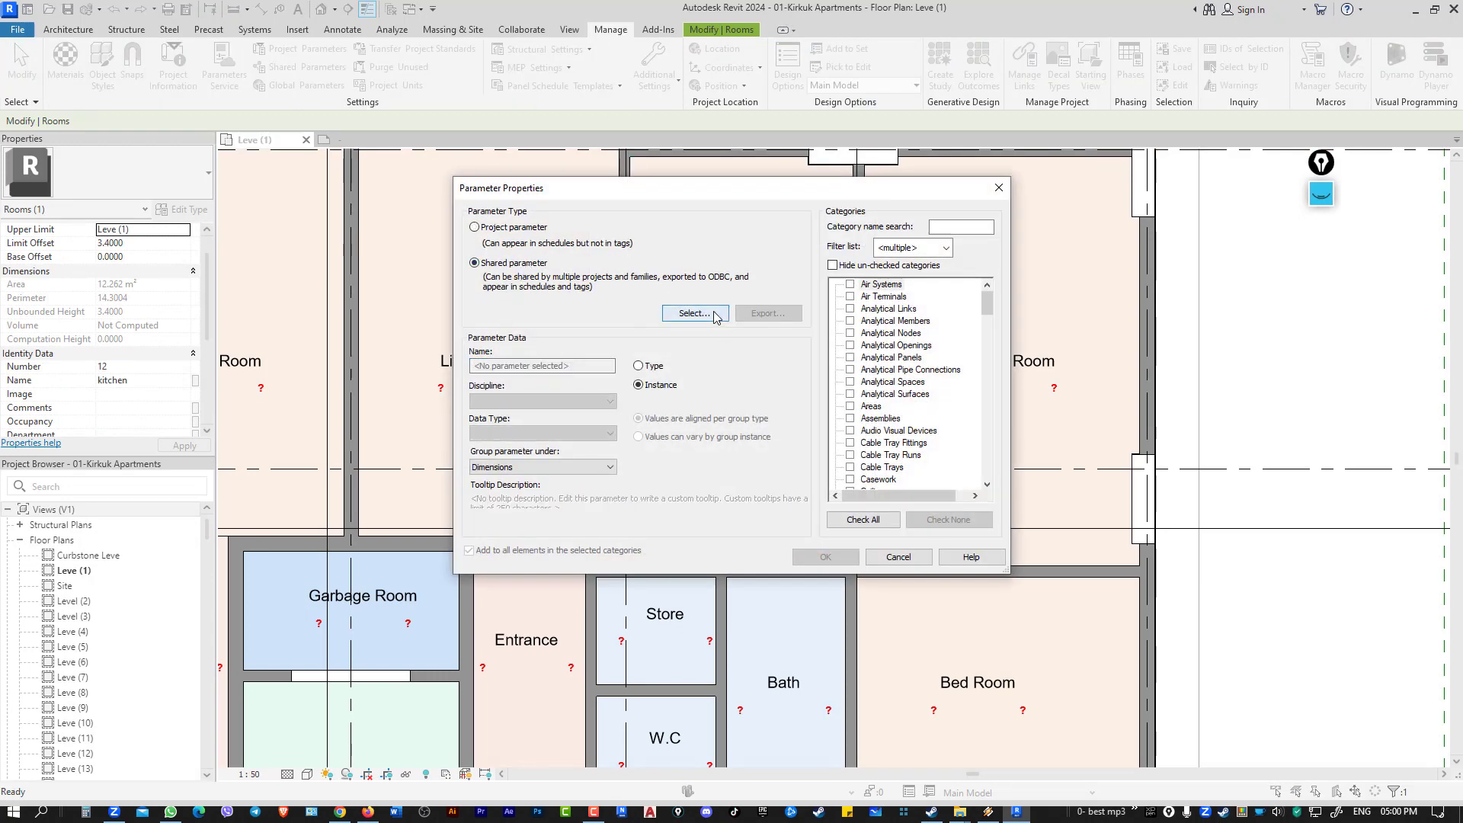
{"action": "left_click", "coordinate": [715, 317]}
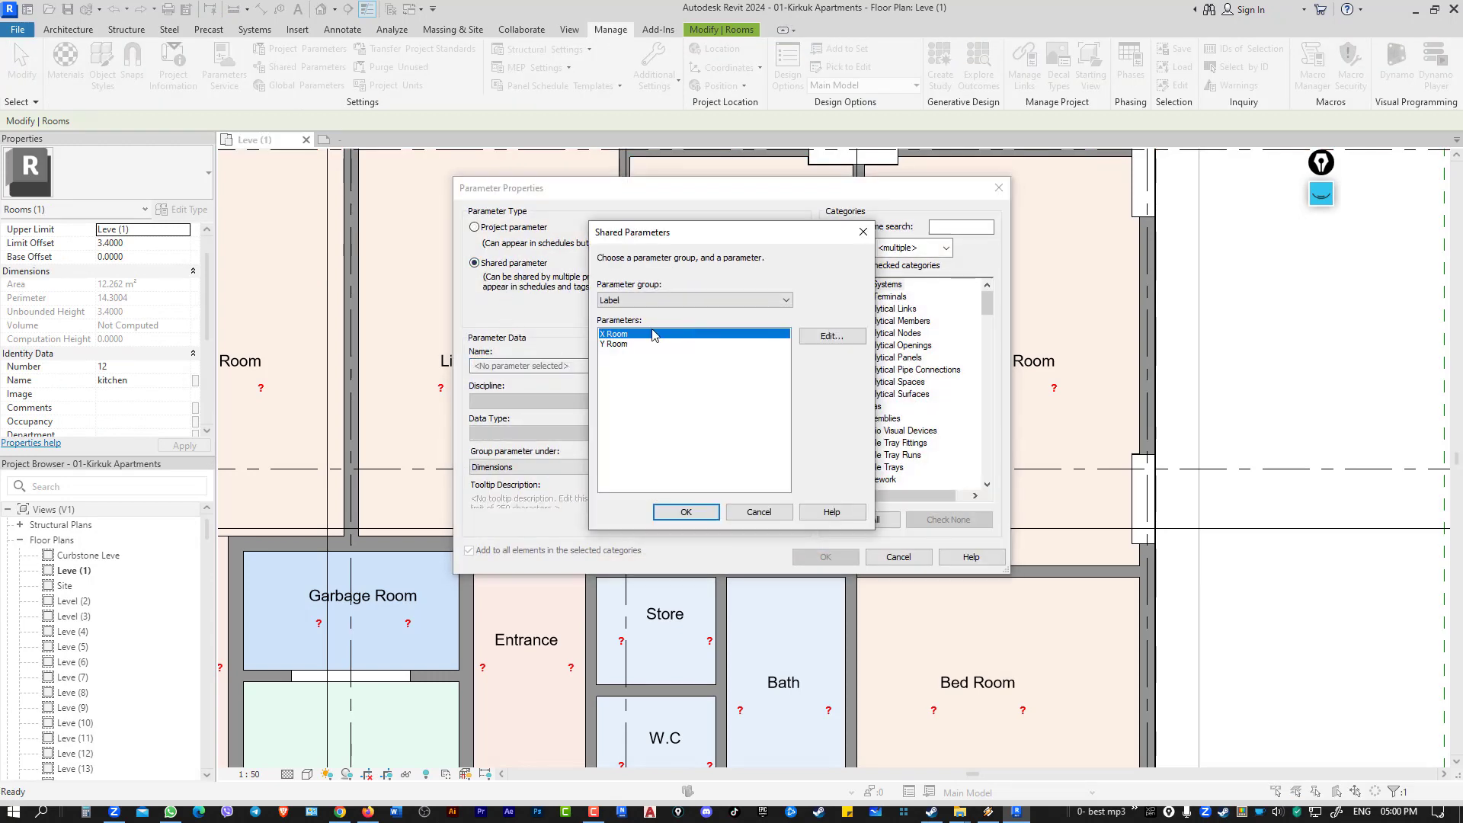
{"action": "left_click", "coordinate": [685, 512]}
{"action": "scroll", "coordinate": [876, 419], "scroll_direction": "down", "scroll_amount": 10}
{"action": "scroll", "coordinate": [872, 435], "scroll_direction": "down", "scroll_amount": 1}
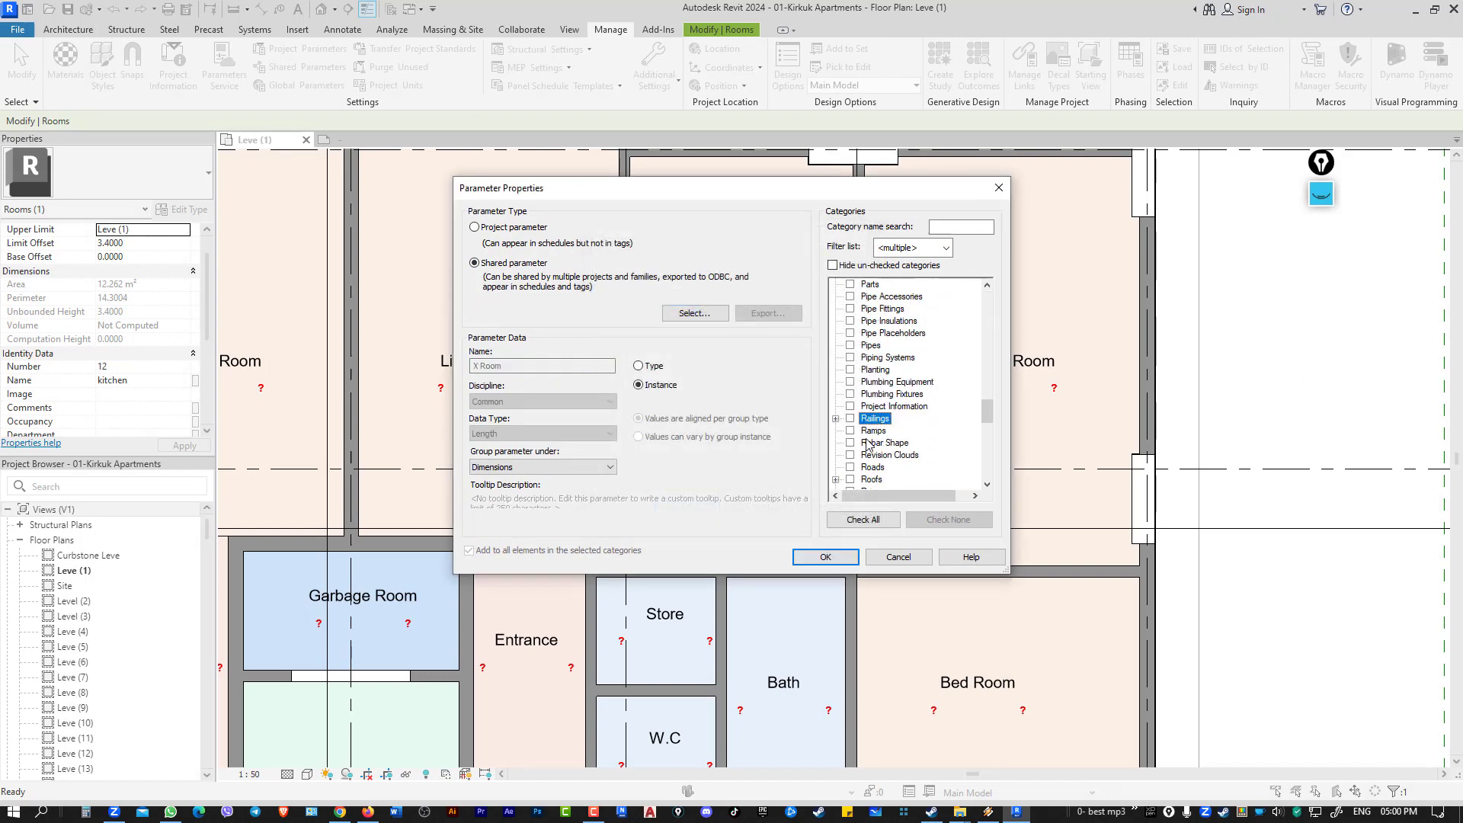
{"action": "scroll", "coordinate": [857, 449], "scroll_direction": "down", "scroll_amount": 1}
{"action": "scroll", "coordinate": [857, 442], "scroll_direction": "down", "scroll_amount": 1}
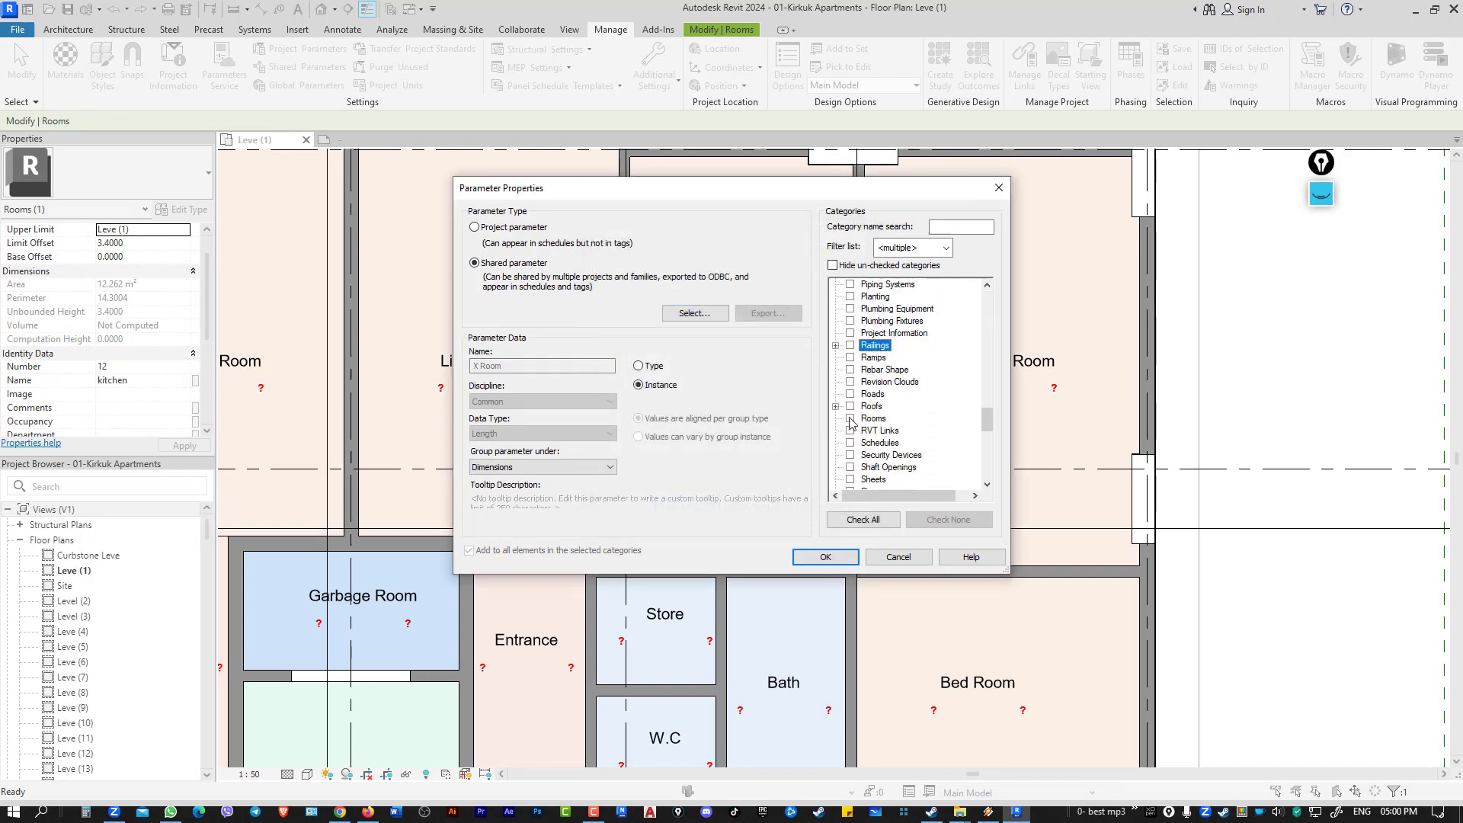
{"action": "left_click", "coordinate": [850, 419]}
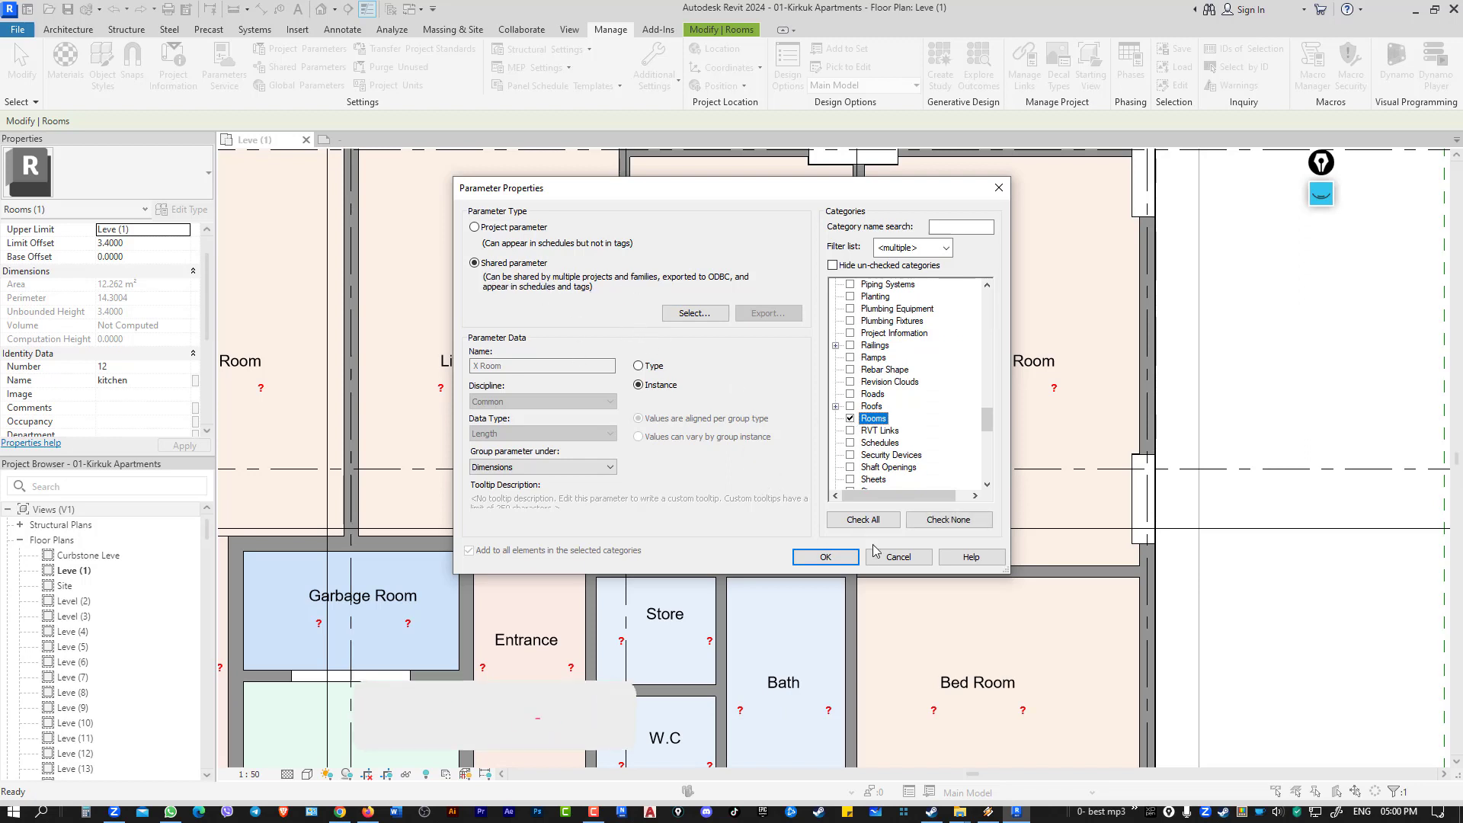
{"action": "left_click", "coordinate": [838, 559]}
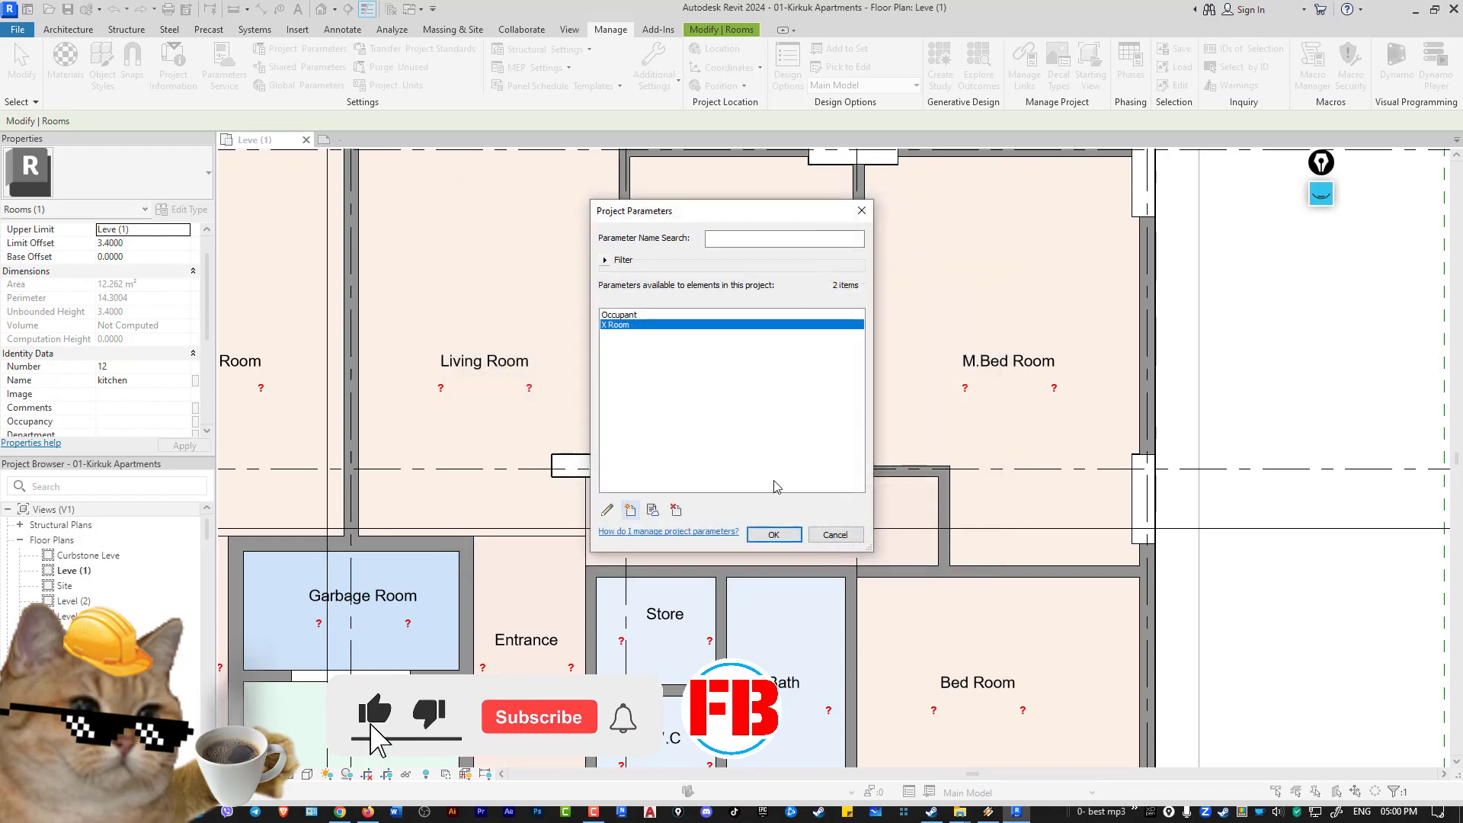
Add Y Room as a shared Rooms project parameter and close Project Parameters.
{"action": "left_click", "coordinate": [629, 510]}
{"action": "left_click", "coordinate": [522, 263]}
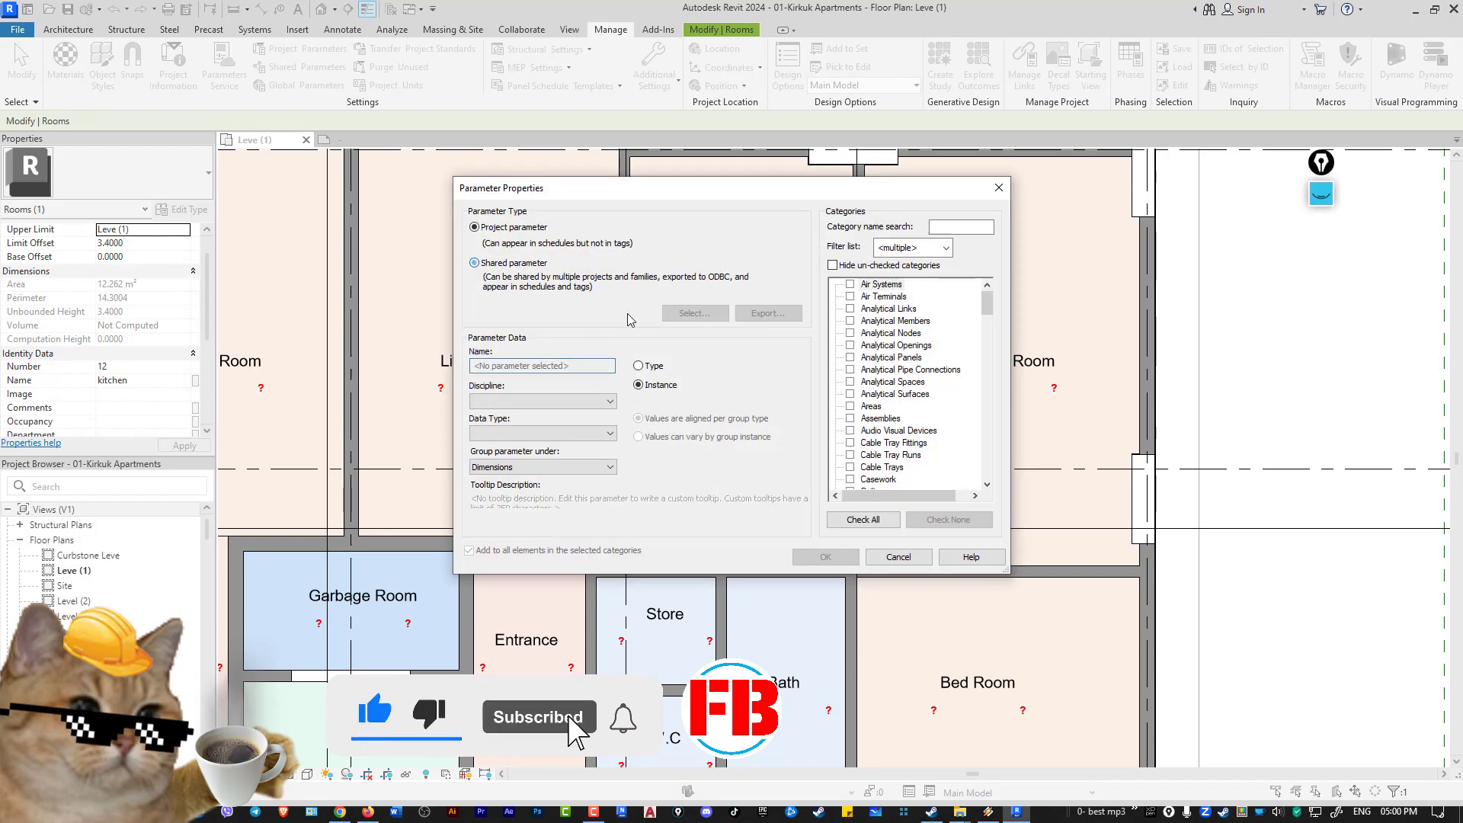
{"action": "left_click", "coordinate": [695, 312]}
{"action": "left_click", "coordinate": [617, 343]}
{"action": "left_click", "coordinate": [686, 511]}
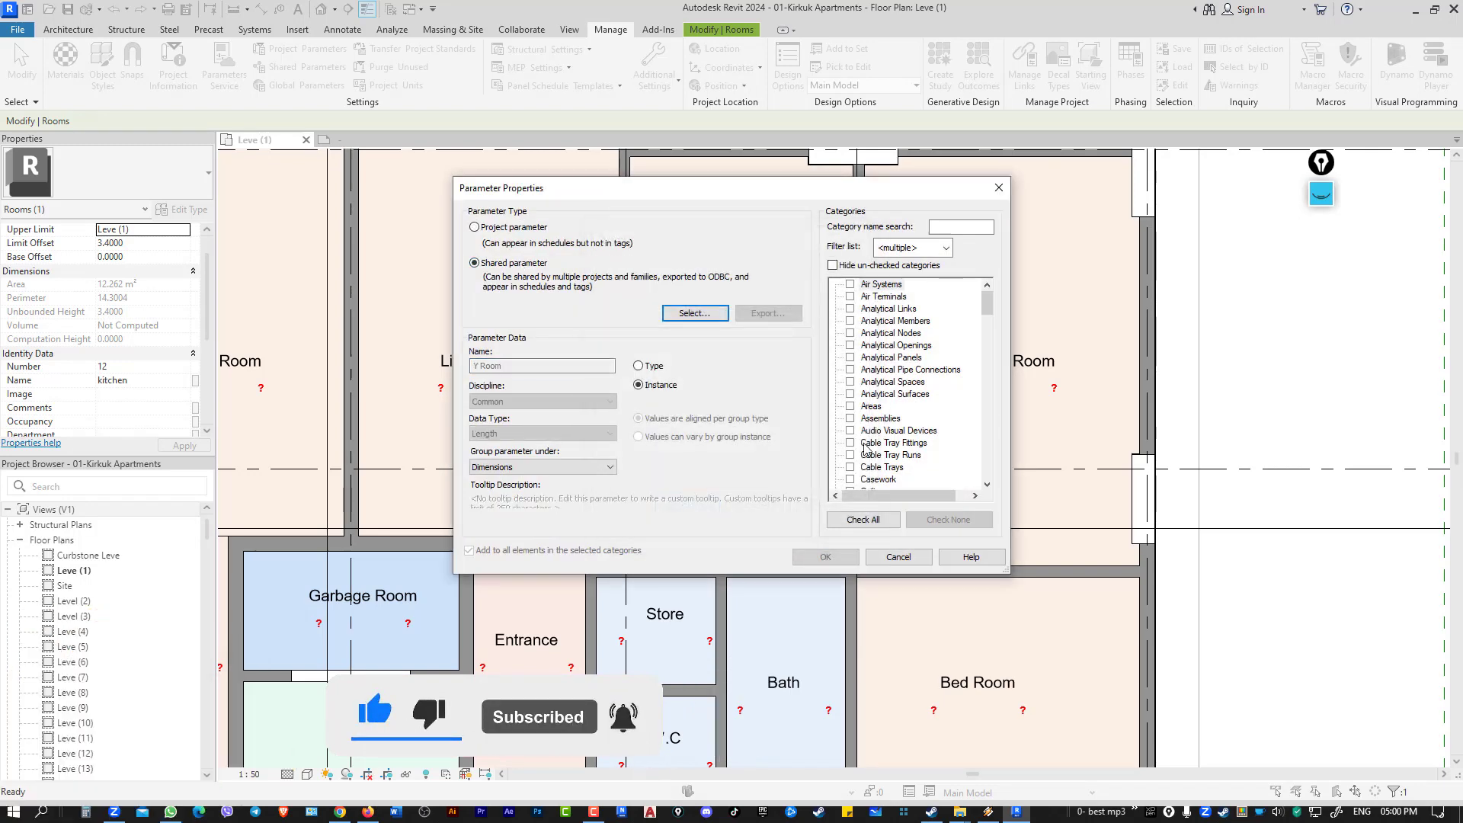
{"action": "left_click", "coordinate": [876, 444]}
{"action": "scroll", "coordinate": [876, 442], "scroll_direction": "down", "scroll_amount": 10}
{"action": "left_click", "coordinate": [875, 394]}
{"action": "scroll", "coordinate": [876, 442], "scroll_direction": "down", "scroll_amount": 1}
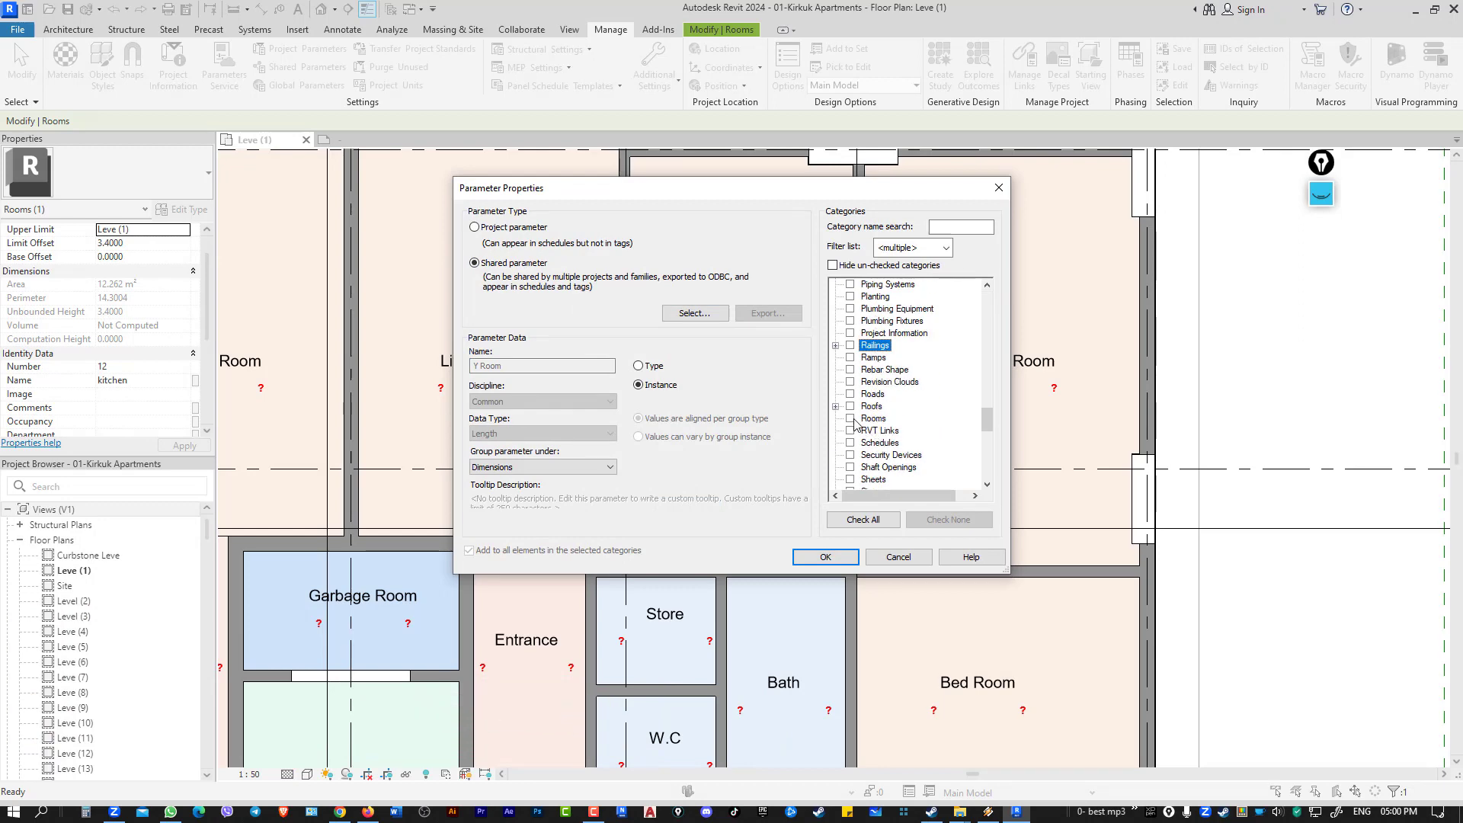
{"action": "left_click", "coordinate": [825, 558]}
{"action": "left_click", "coordinate": [775, 535]}
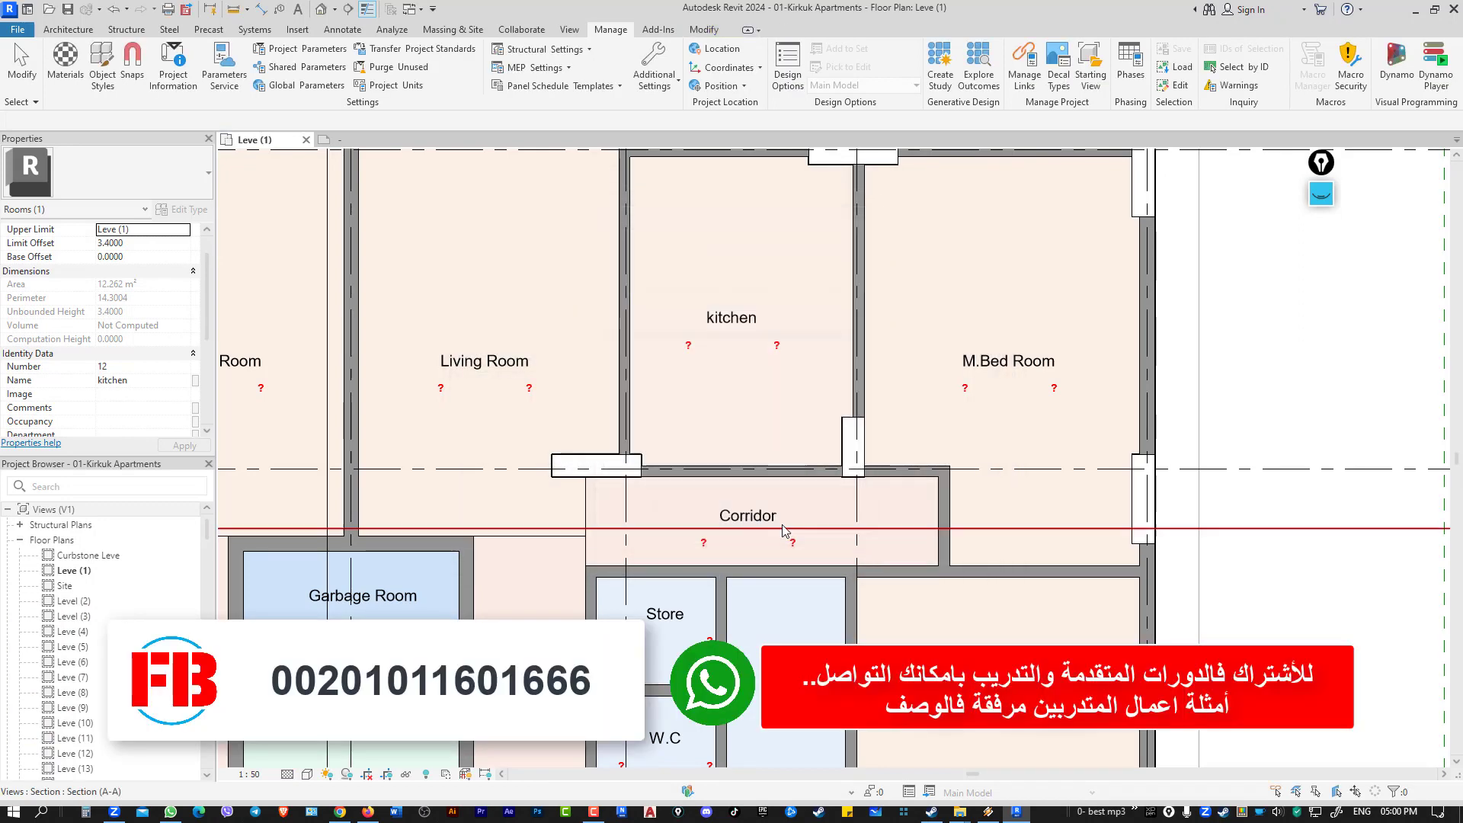
Check the kitchen room's parameters, then recentre the plan on the kitchen.
{"action": "left_click", "coordinate": [724, 328]}
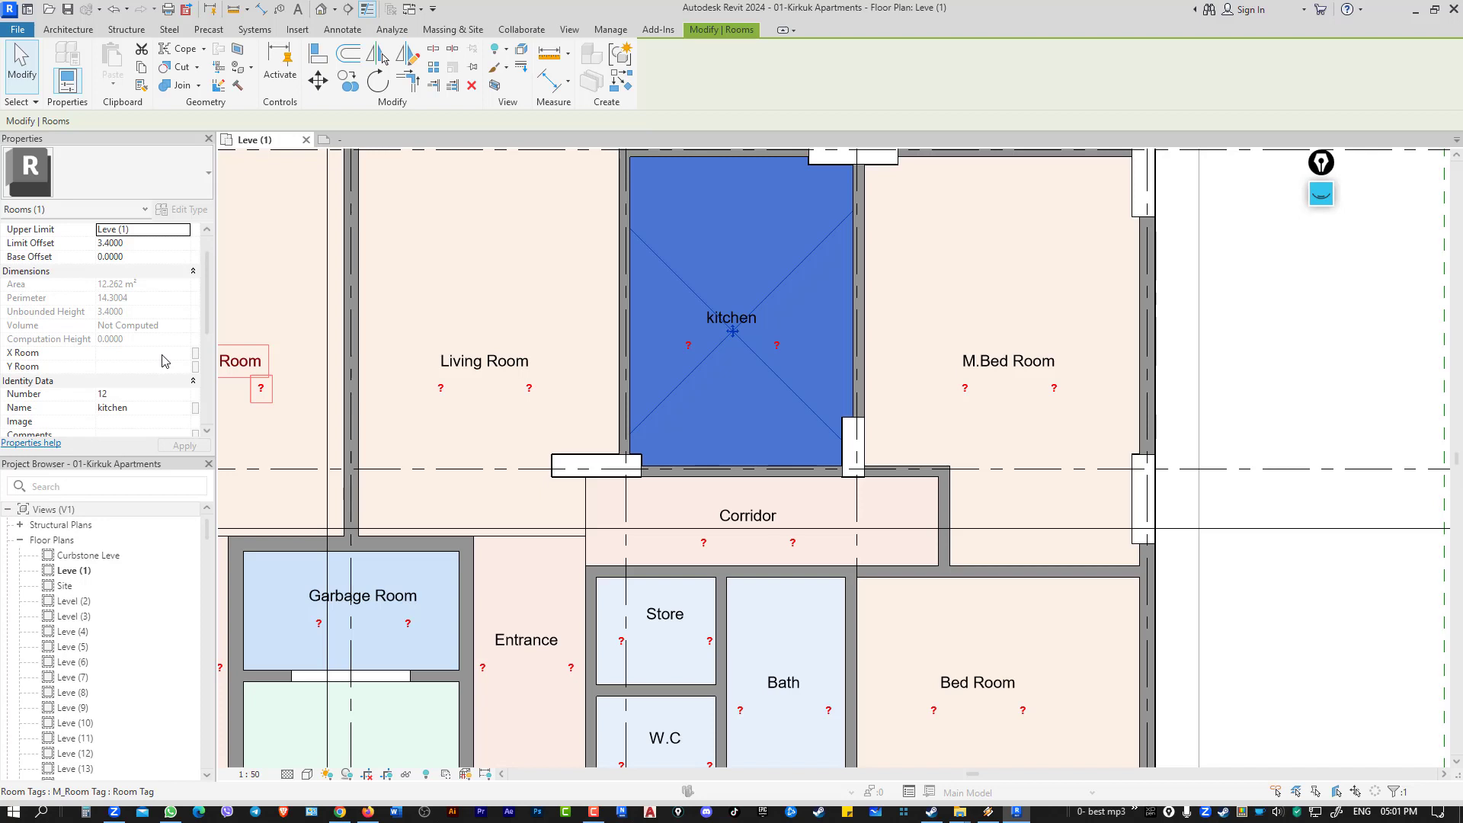
{"action": "left_click", "coordinate": [1324, 330]}
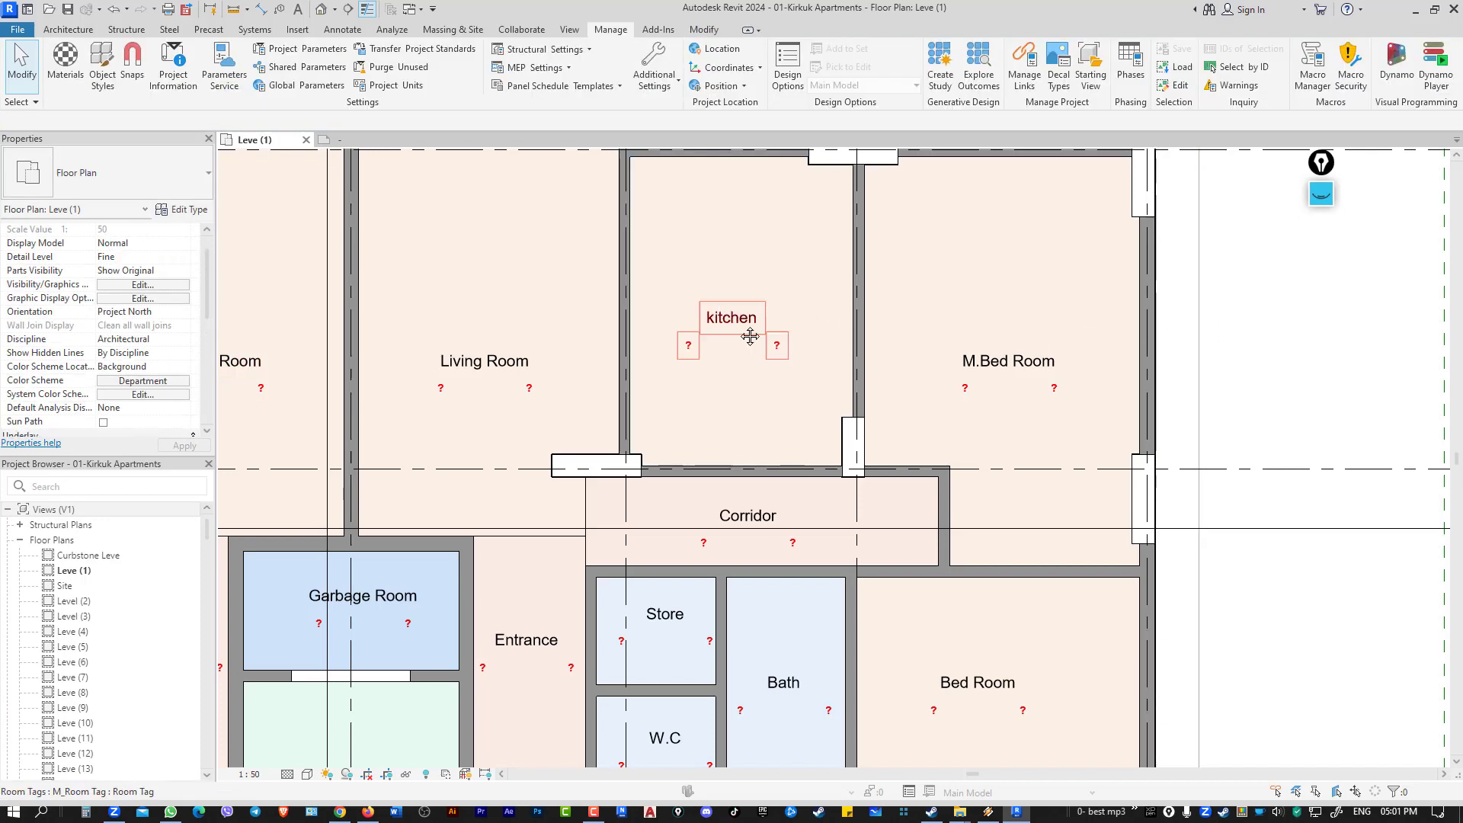
{"action": "middle_click_drag", "start_coordinate": [749, 336], "coordinate": [779, 366]}
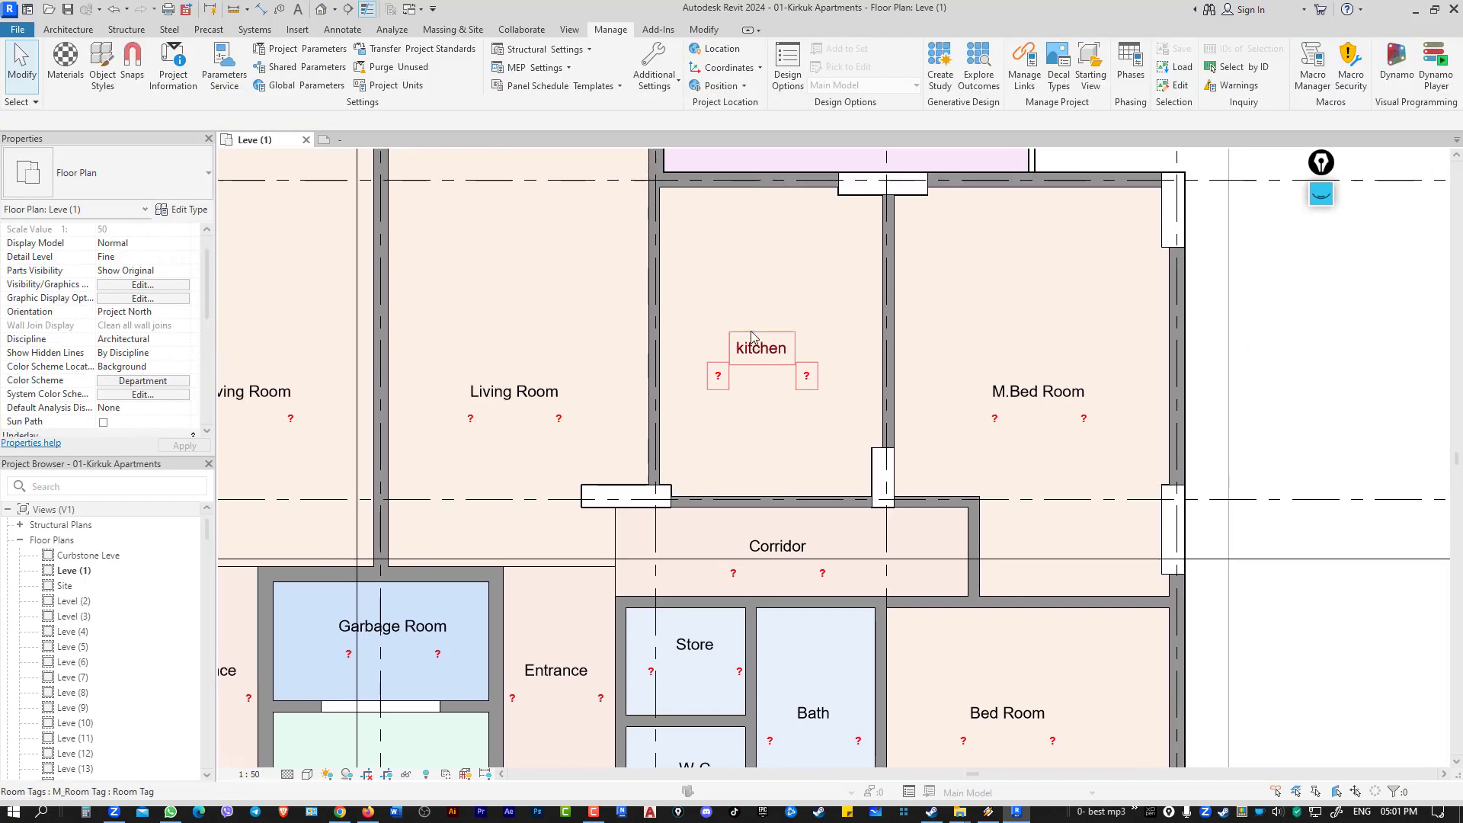
Add aligned dimensions across the kitchen: a 3.00 width and a length adjusted to 4.15.
{"action": "left_click", "coordinate": [261, 9]}
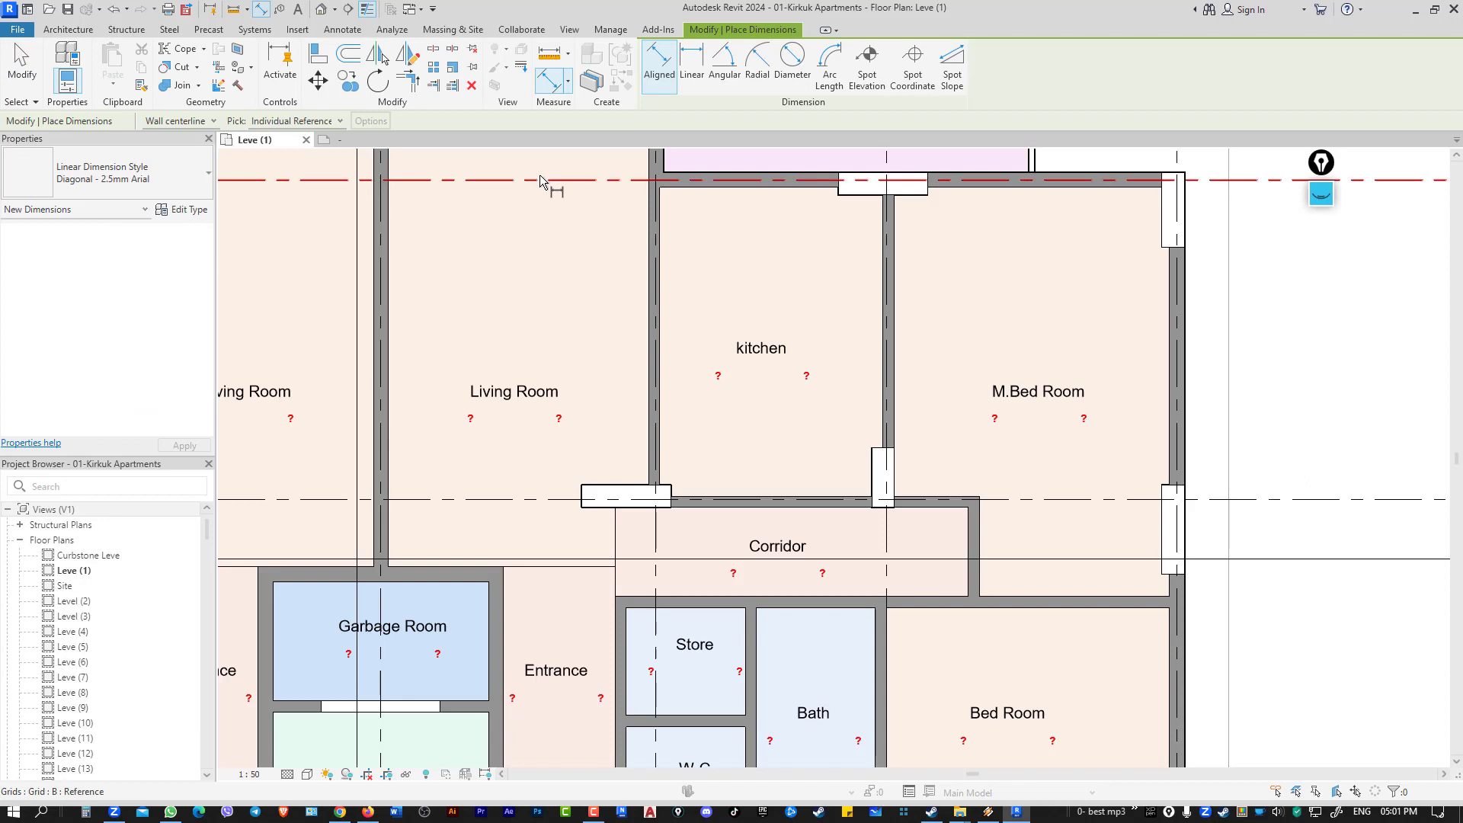
{"action": "left_click", "coordinate": [663, 282]}
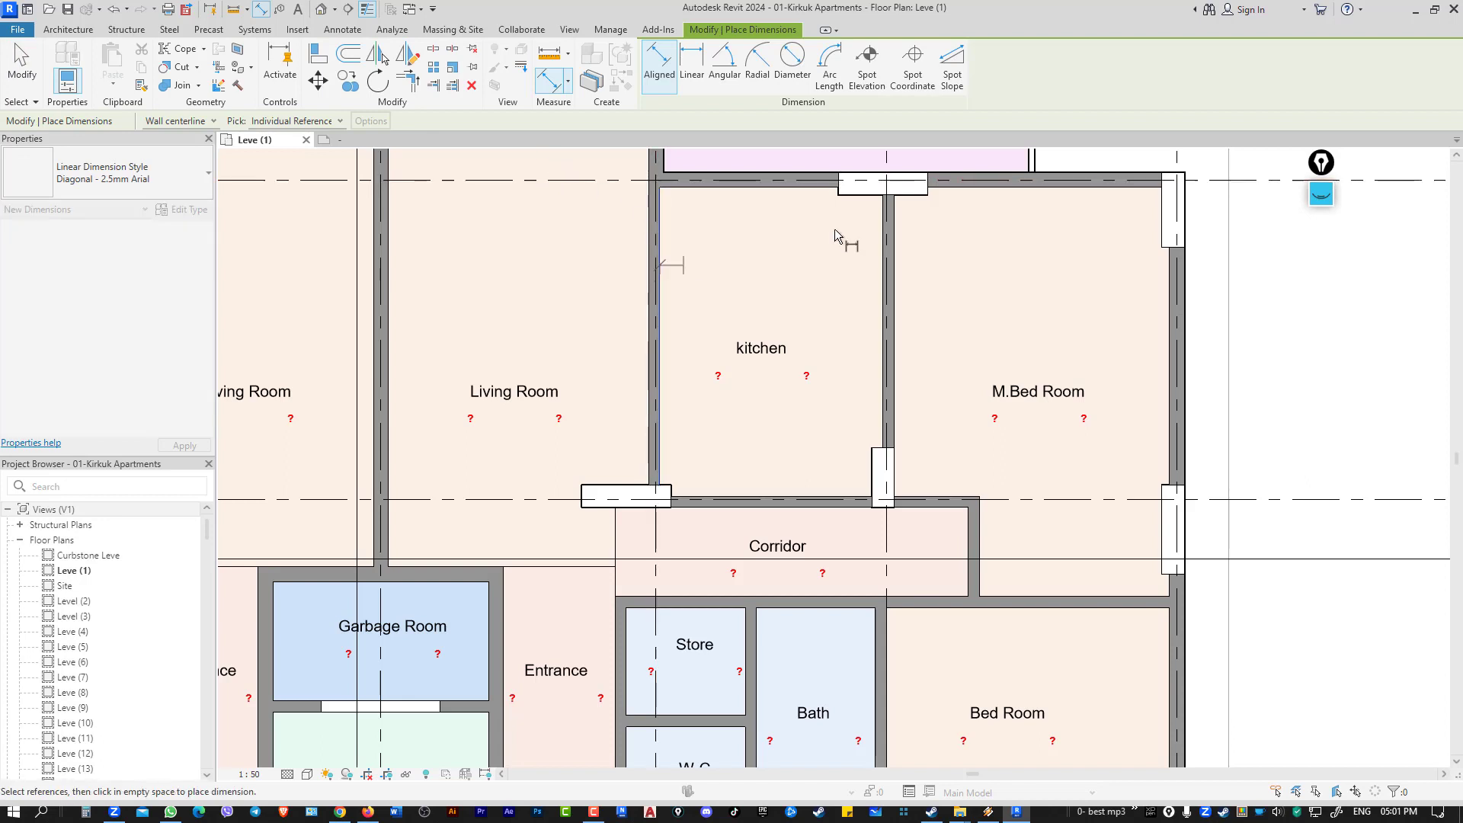
{"action": "left_click", "coordinate": [889, 287]}
{"action": "left_click", "coordinate": [725, 190]}
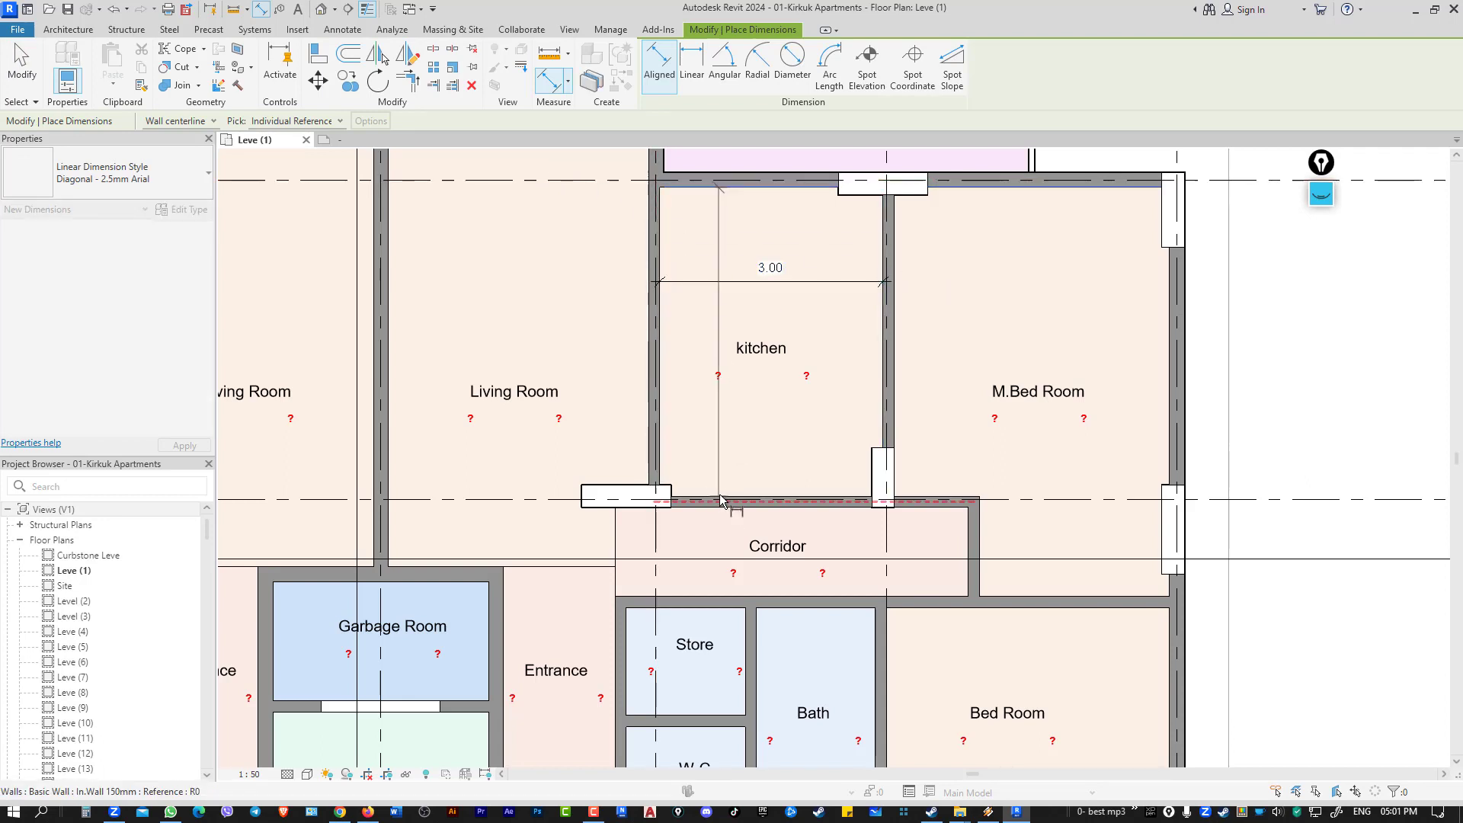
{"action": "left_click", "coordinate": [721, 500]}
{"action": "left_click", "coordinate": [721, 501]}
{"action": "scroll", "coordinate": [721, 501], "scroll_direction": "up", "scroll_amount": 3}
{"action": "scroll", "coordinate": [709, 495], "scroll_direction": "up", "scroll_amount": 4}
{"action": "key", "text": "Escape"}
{"action": "key", "text": "Escape"}
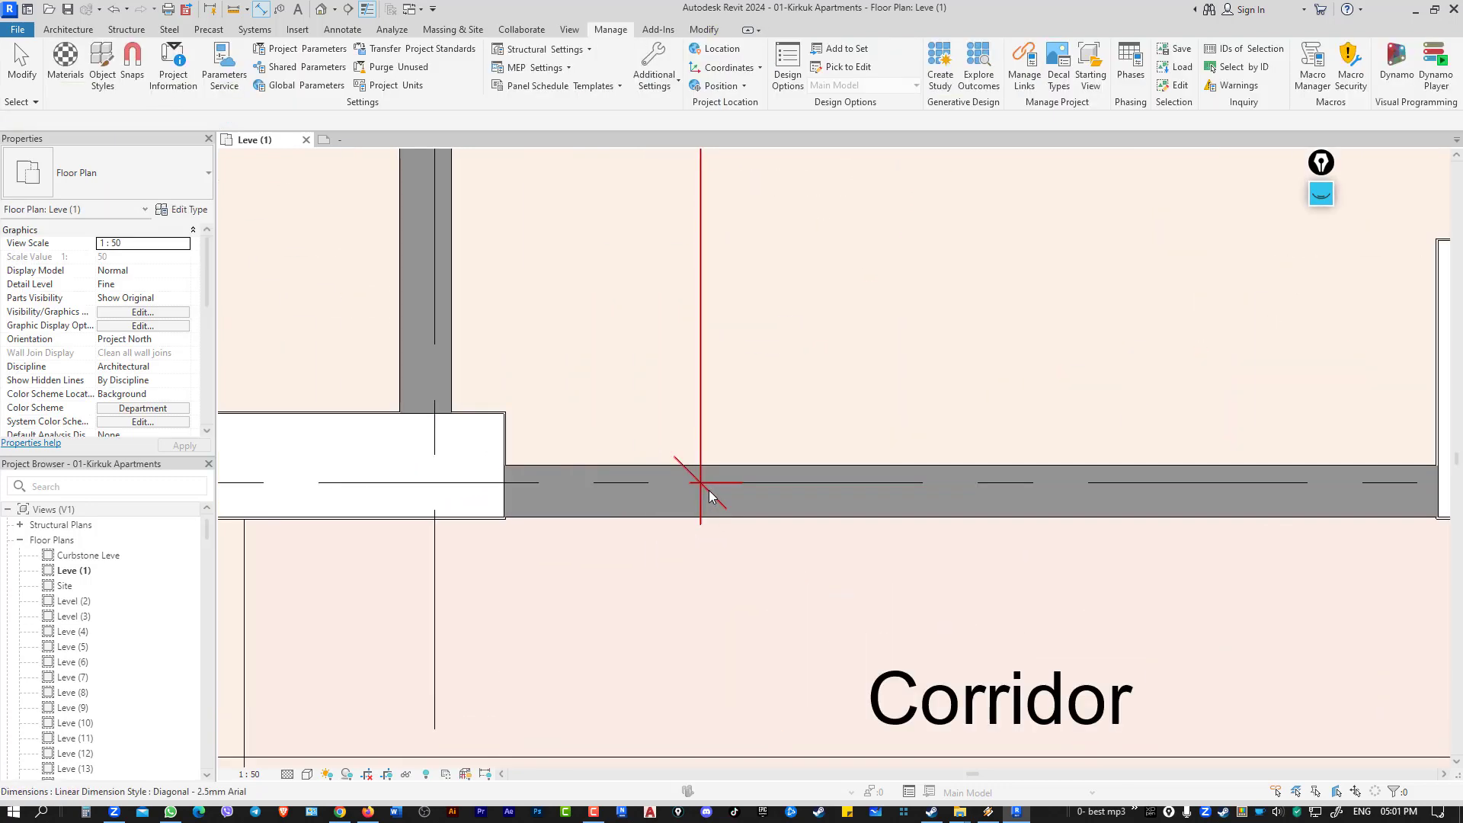
{"action": "scroll", "coordinate": [704, 480], "scroll_direction": "up", "scroll_amount": 1}
{"action": "left_click", "coordinate": [700, 436]}
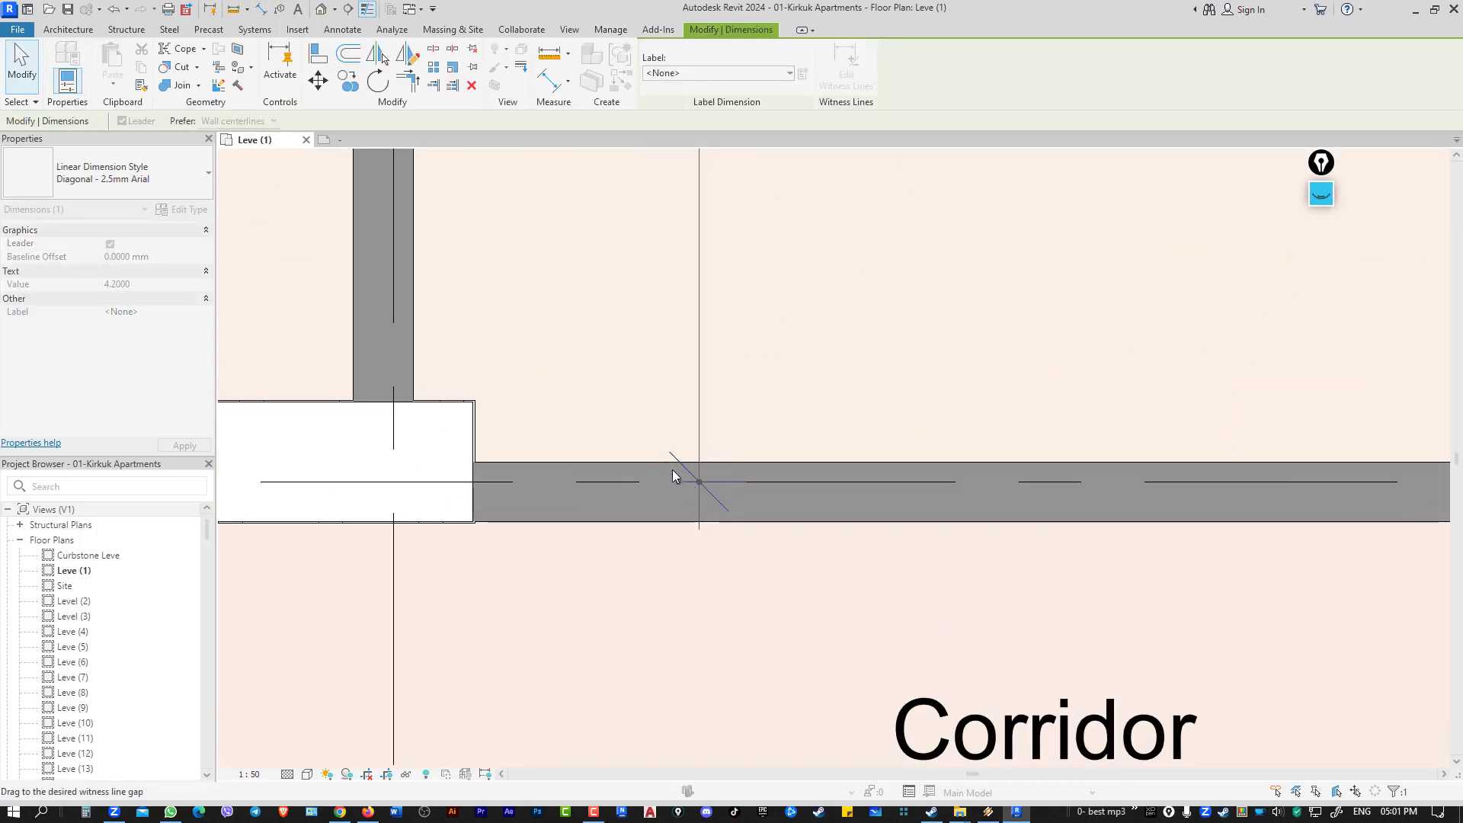
{"action": "left_click_drag", "start_coordinate": [668, 474], "coordinate": [699, 482]}
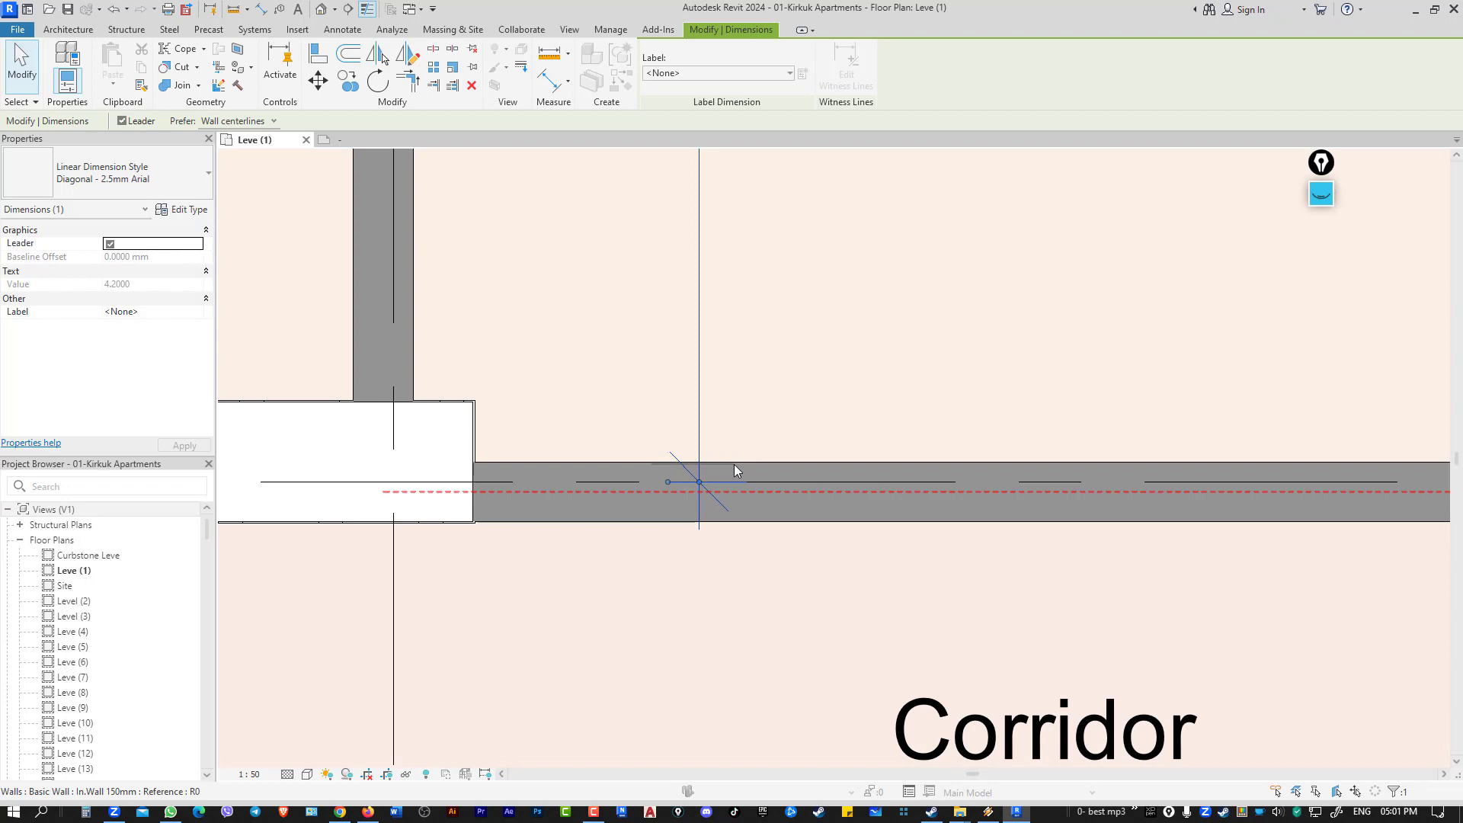
{"action": "scroll", "coordinate": [734, 464], "scroll_direction": "down", "scroll_amount": 5}
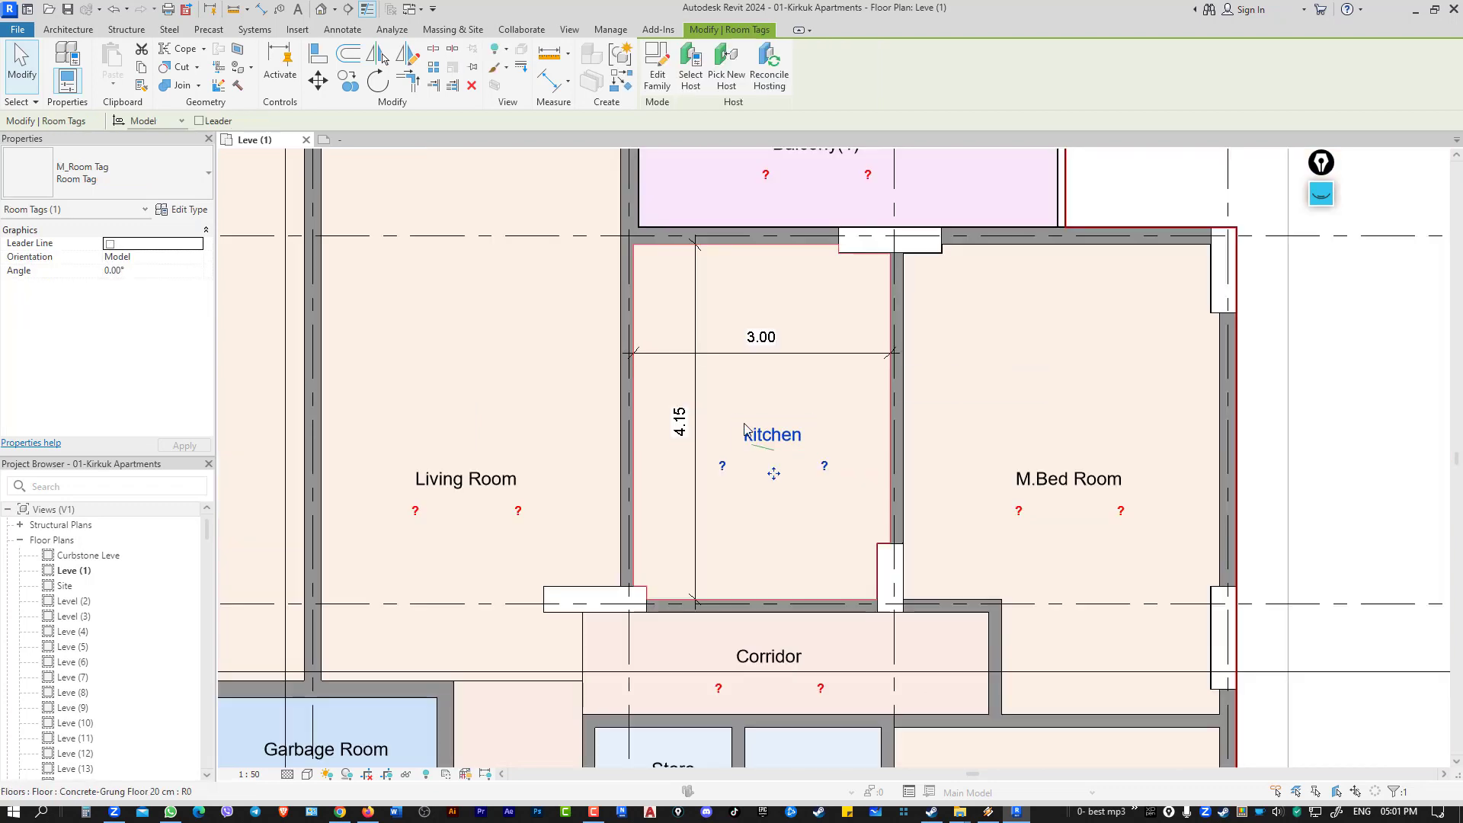
Label the kitchen's 3.00 and 4.15 dimensions as global parameters X kitchen and Y kitchen.
{"action": "left_click", "coordinate": [801, 356]}
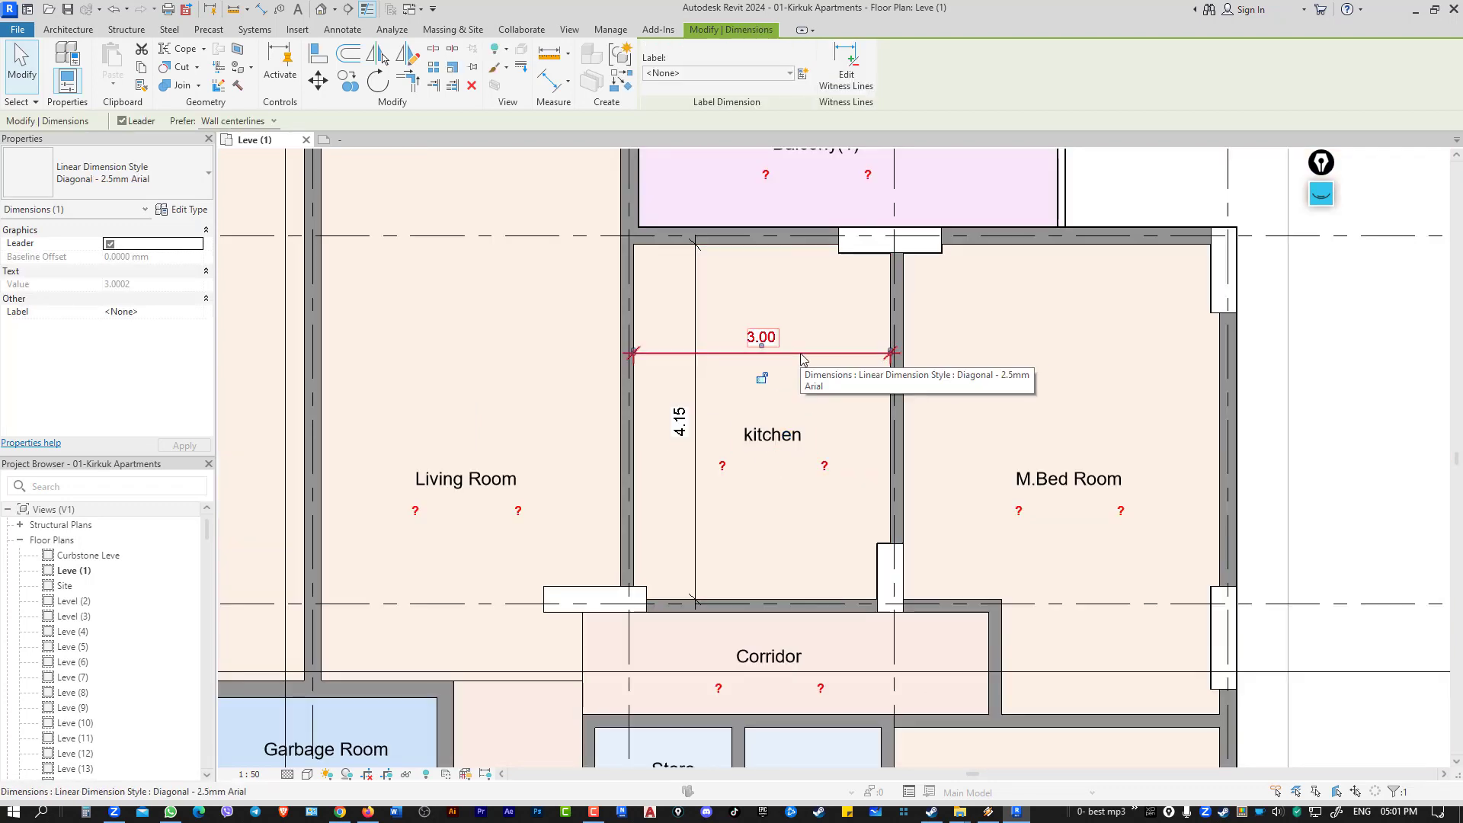
{"action": "left_click", "coordinate": [804, 74]}
{"action": "type", "text": "X kitchen"}
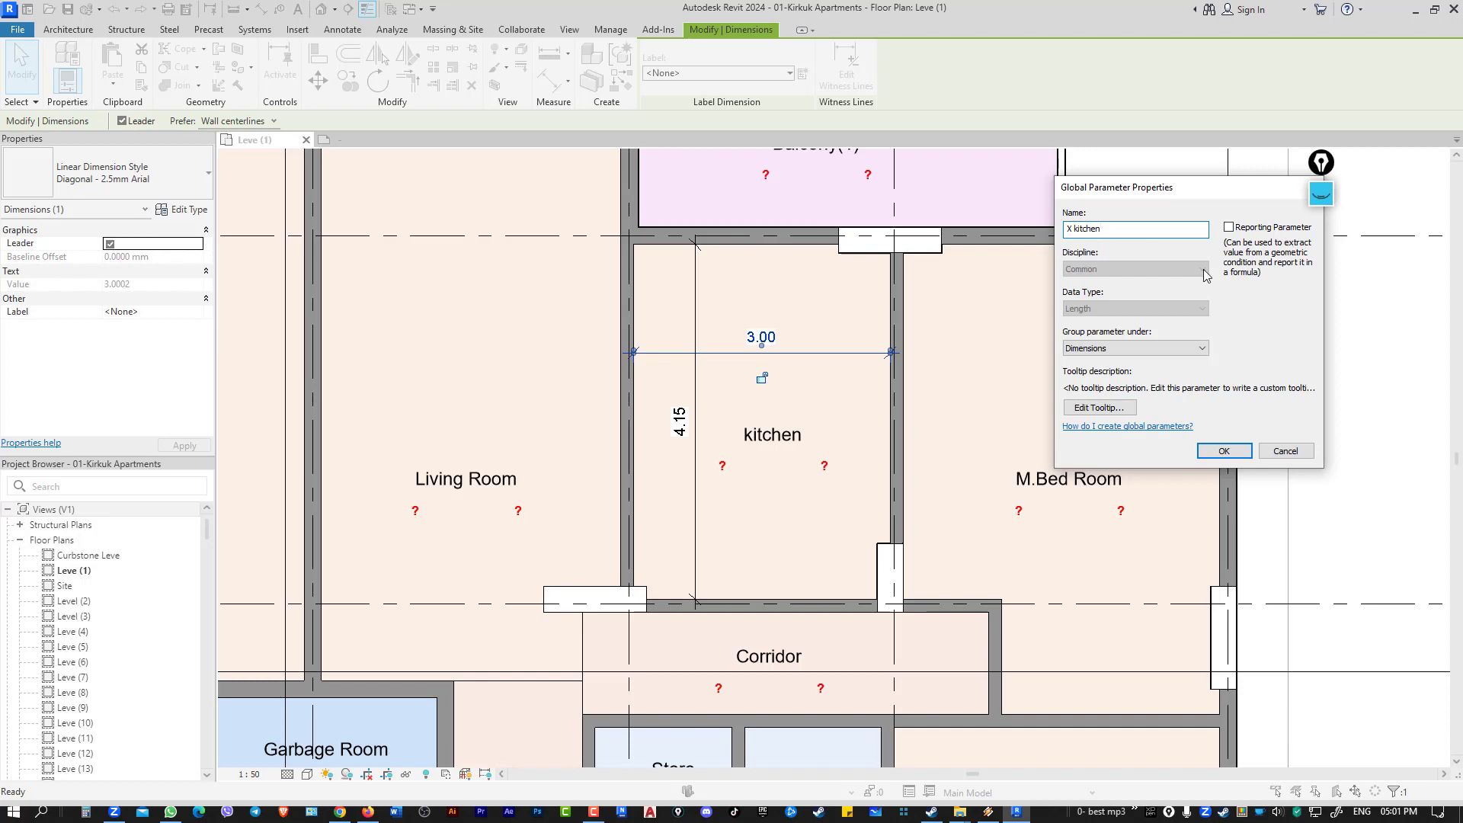
{"action": "left_click", "coordinate": [1218, 452]}
{"action": "left_click", "coordinate": [672, 418]}
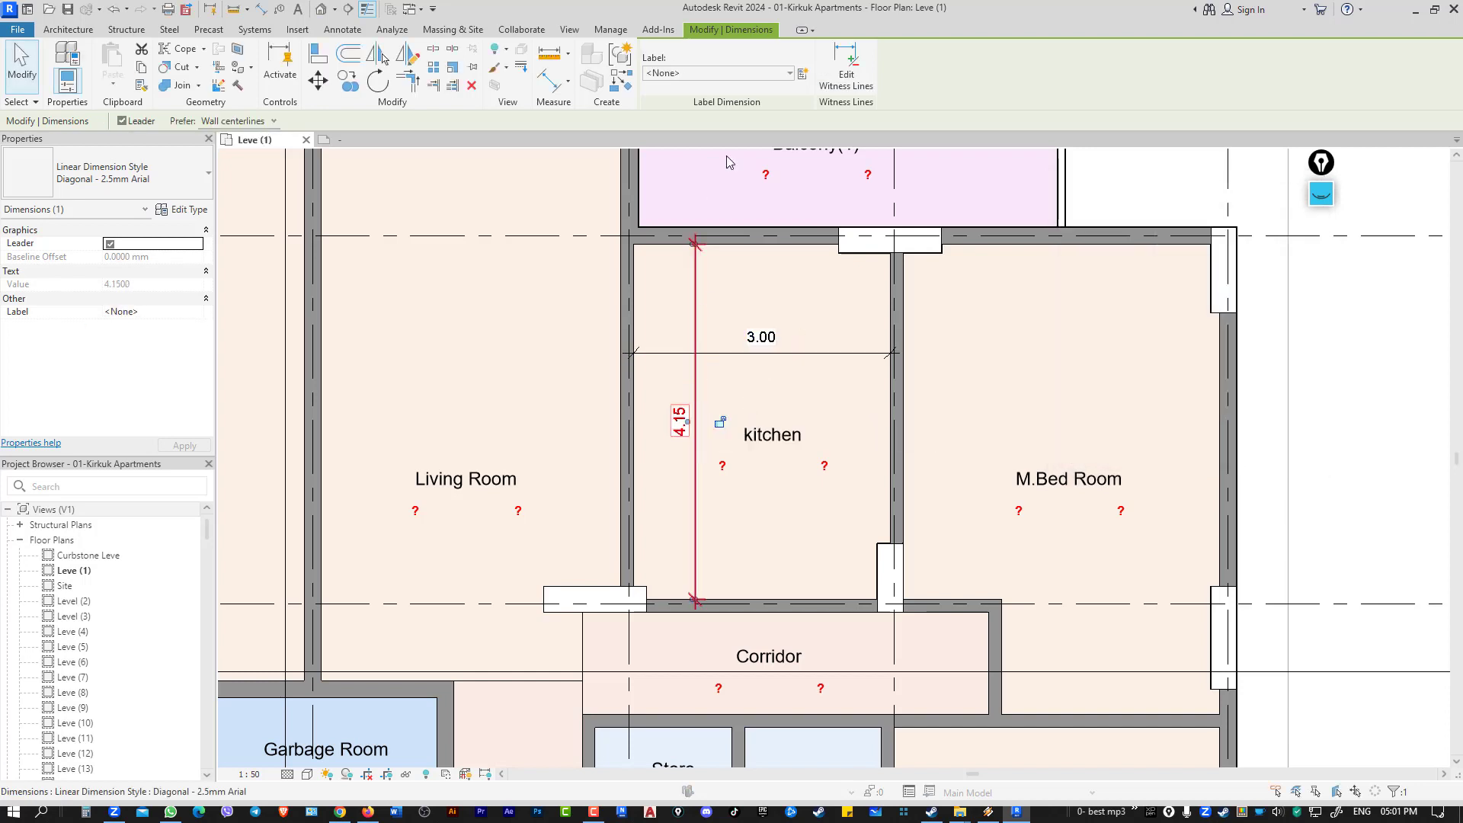
{"action": "left_click", "coordinate": [802, 76]}
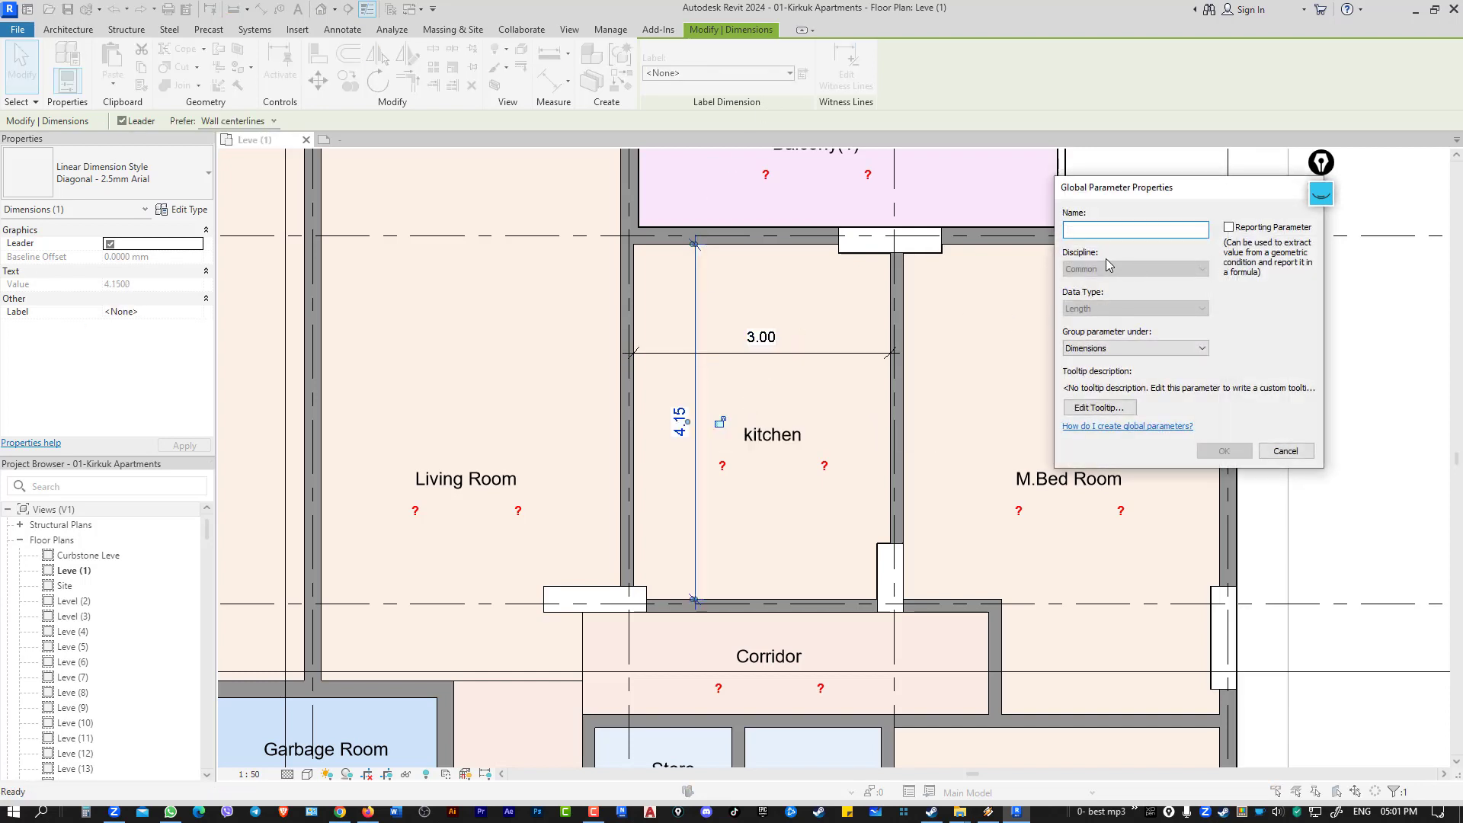
{"action": "type", "text": "Y kitchen"}
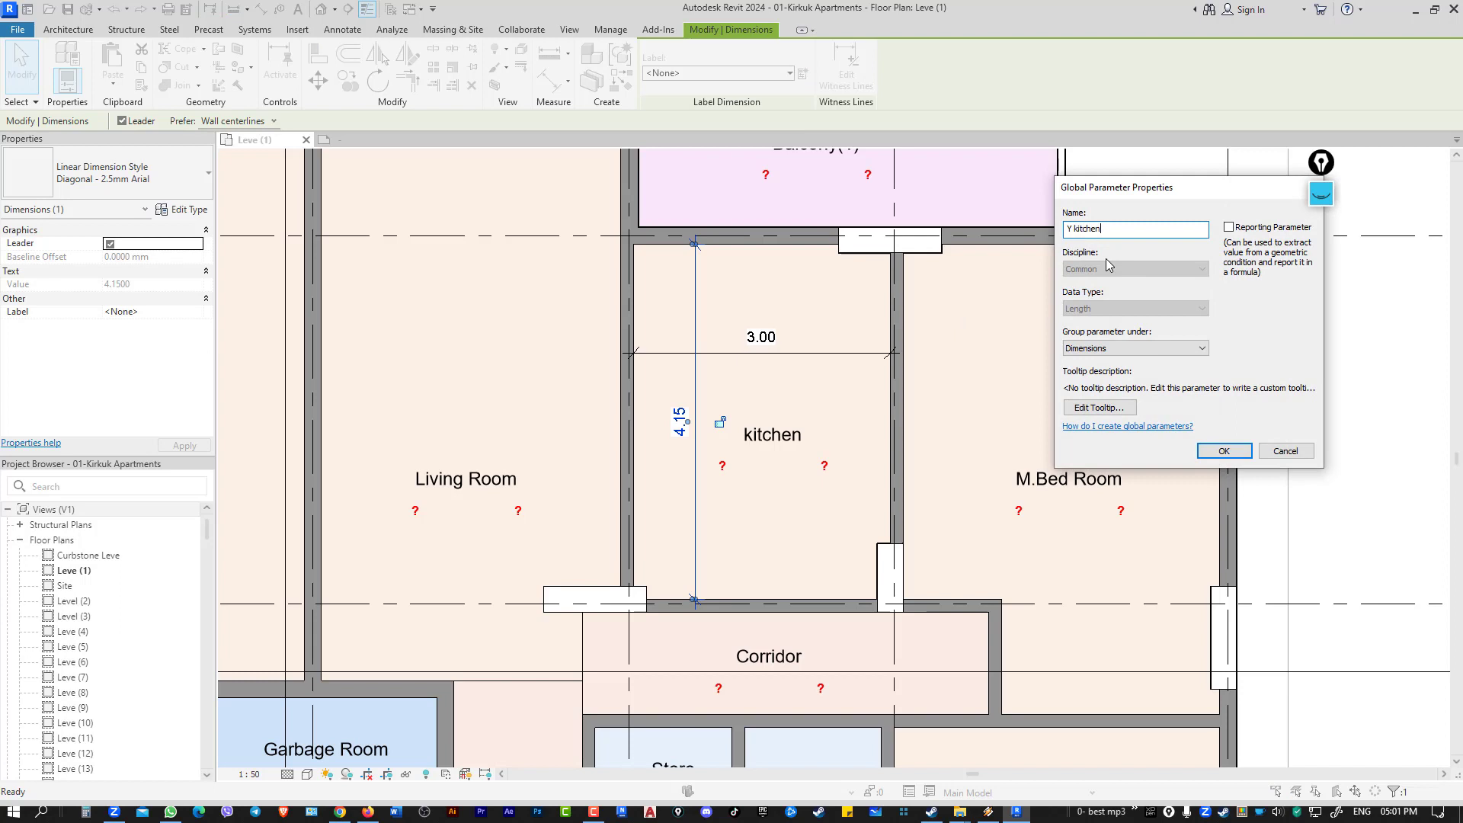
{"action": "key", "text": "Return"}
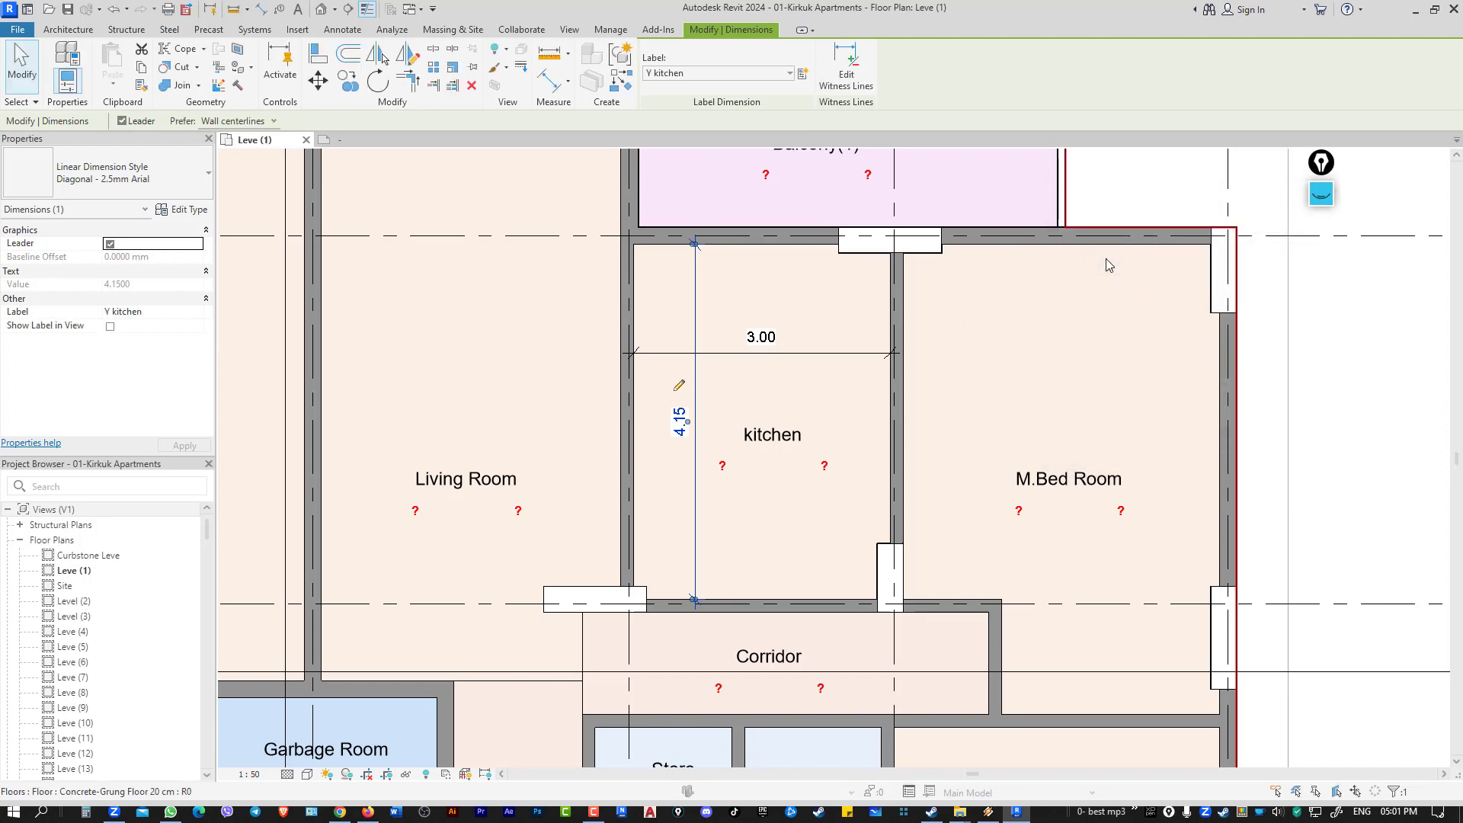
{"action": "key", "text": "Escape"}
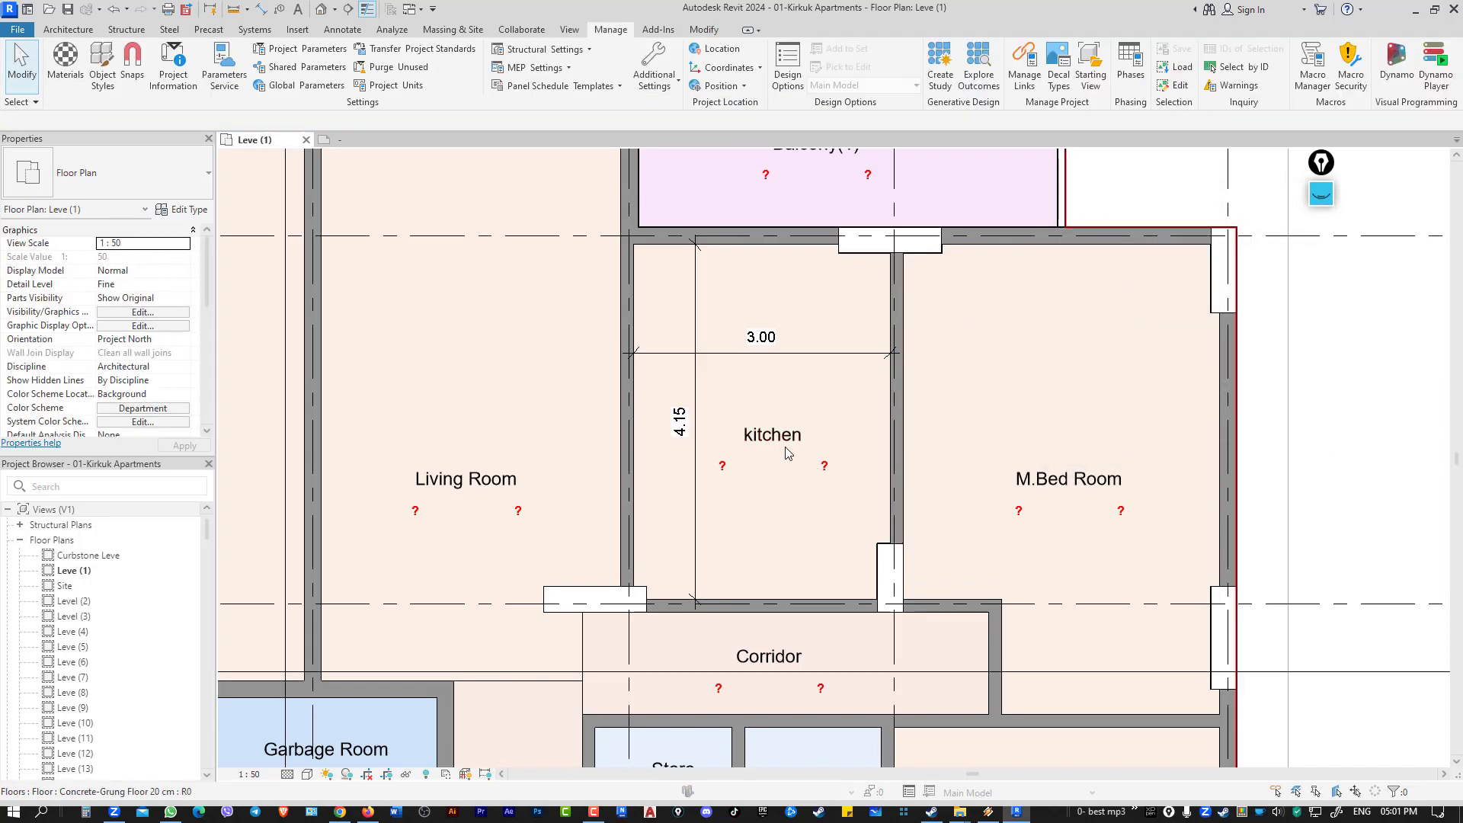
Associate the kitchen room's X Room and Y Room with X kitchen and Y kitchen.
{"action": "left_click", "coordinate": [767, 455]}
{"action": "scroll", "coordinate": [767, 455], "scroll_direction": "down", "scroll_amount": 2}
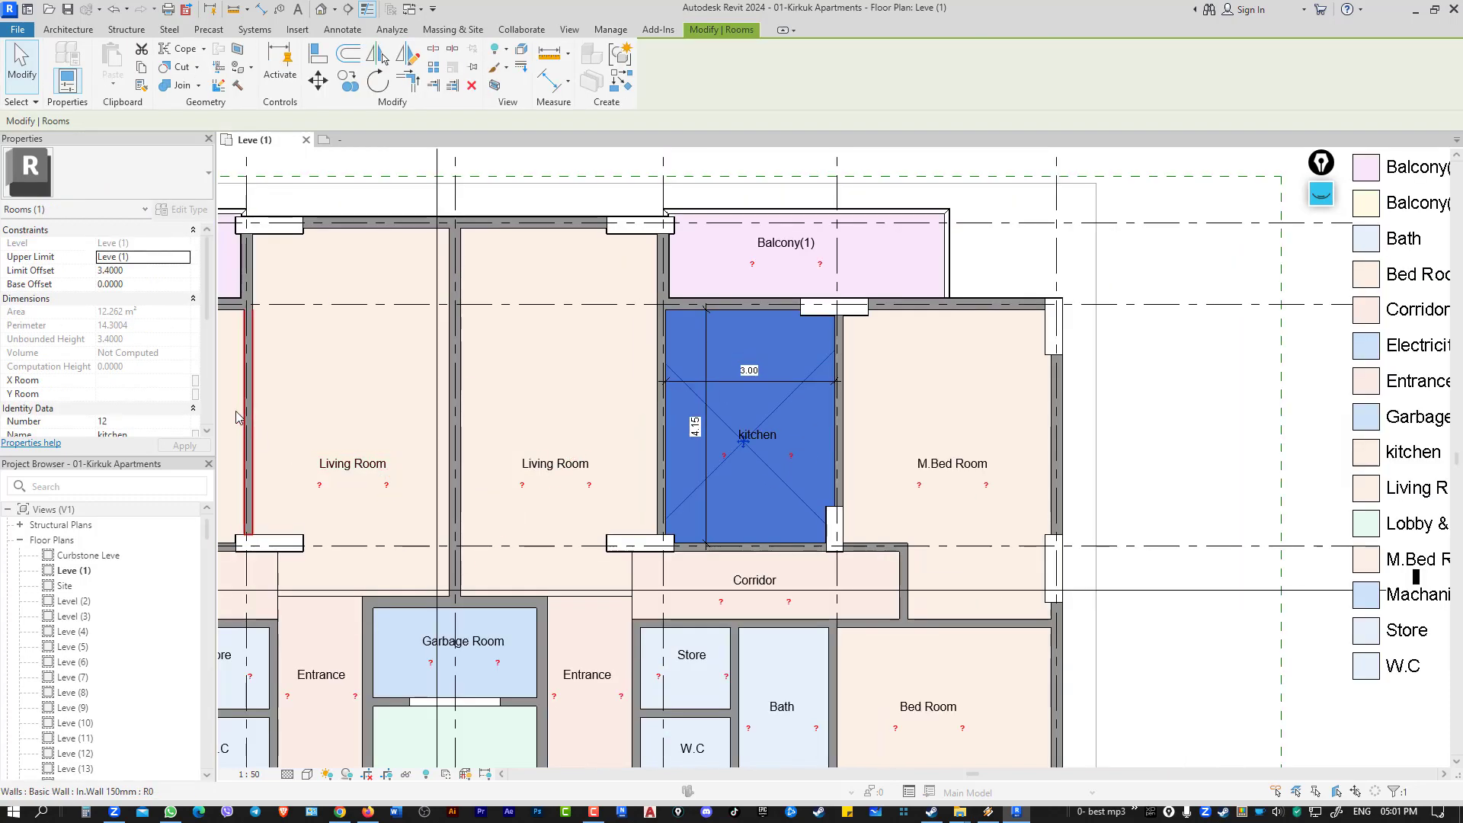
{"action": "left_click", "coordinate": [195, 380]}
{"action": "left_click", "coordinate": [648, 170]}
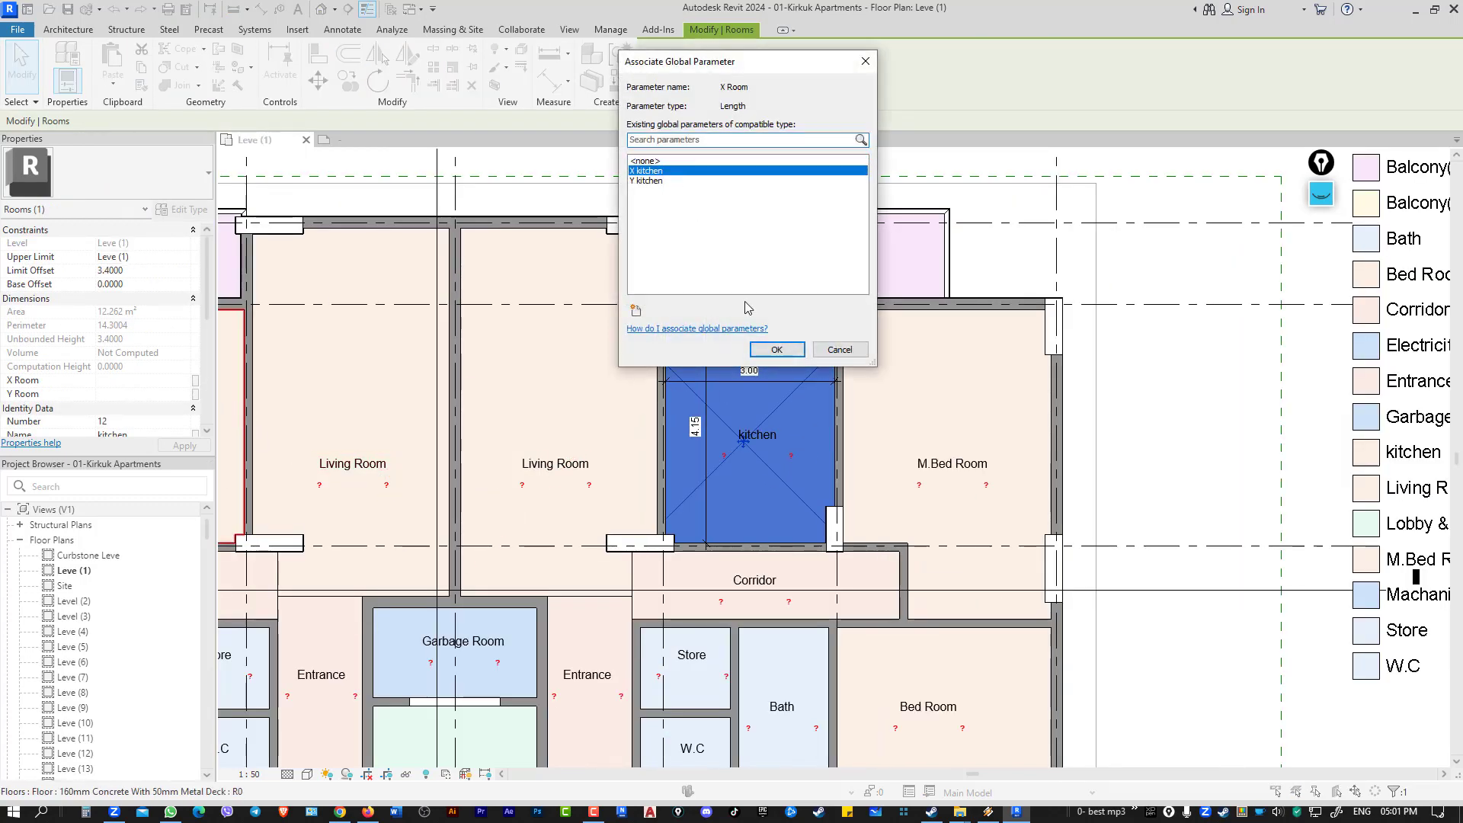
{"action": "left_click", "coordinate": [776, 349]}
{"action": "left_click", "coordinate": [195, 394]}
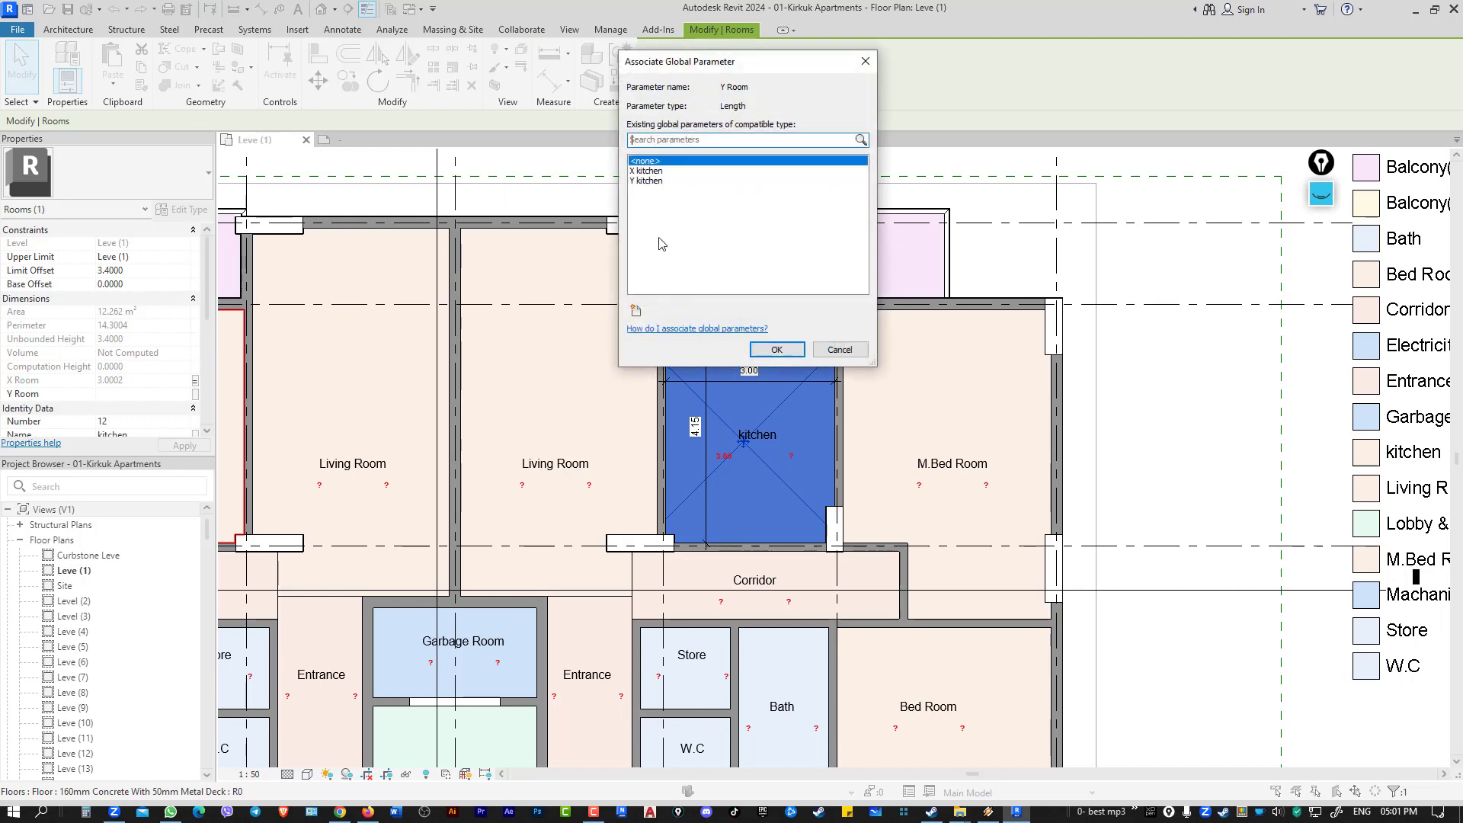
{"action": "left_click", "coordinate": [652, 181]}
{"action": "left_click", "coordinate": [789, 349]}
{"action": "scroll", "coordinate": [767, 378], "scroll_direction": "down", "scroll_amount": 2}
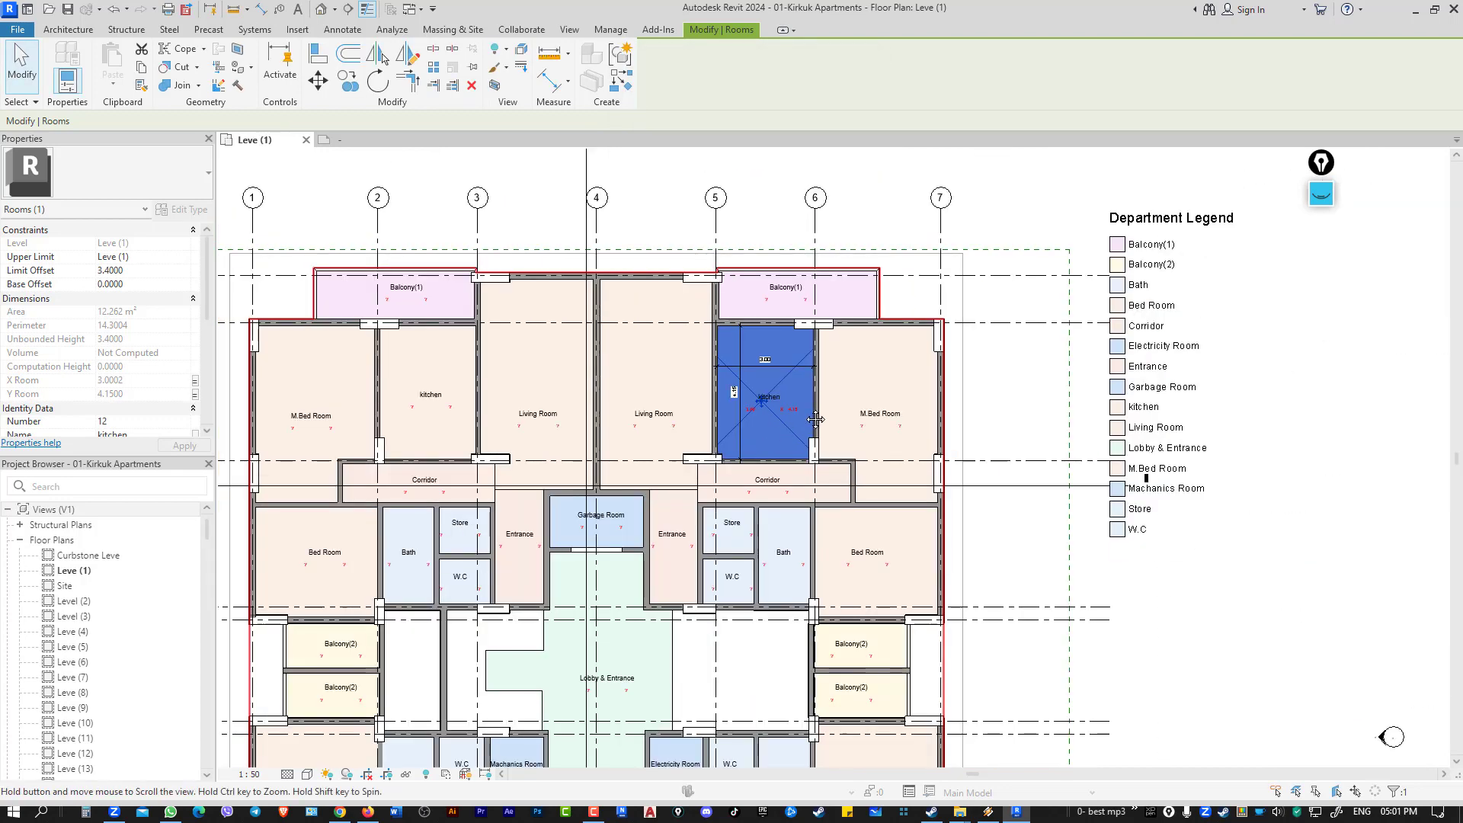
{"action": "scroll", "coordinate": [767, 378], "scroll_direction": "up", "scroll_amount": 2}
Move the Y Room label beside X Room in the room tag and reload it, overwriting the family.
{"action": "scroll", "coordinate": [767, 378], "scroll_direction": "up", "scroll_amount": 2}
{"action": "double_click", "coordinate": [766, 378]}
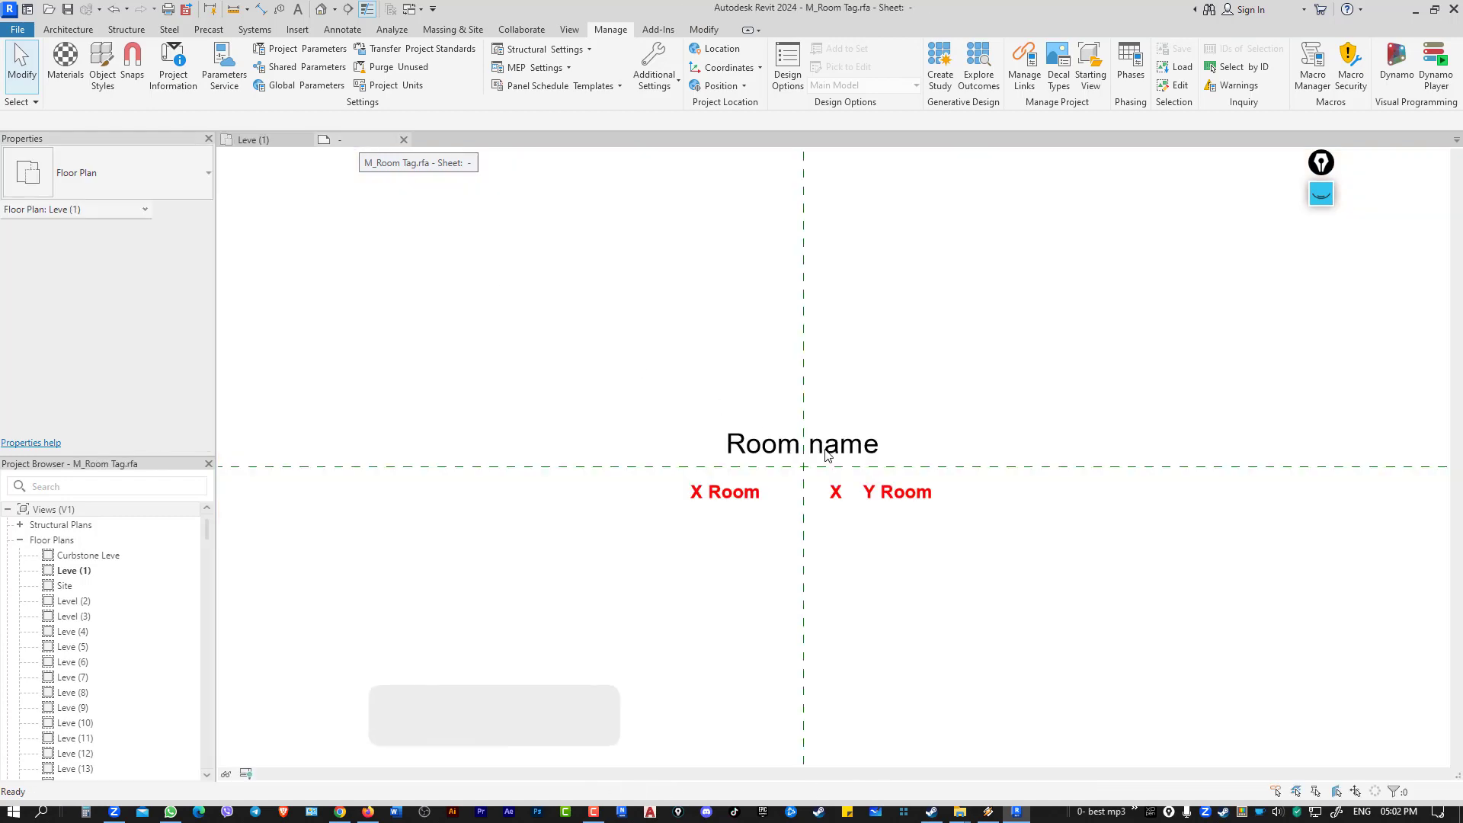
{"action": "left_click", "coordinate": [911, 494]}
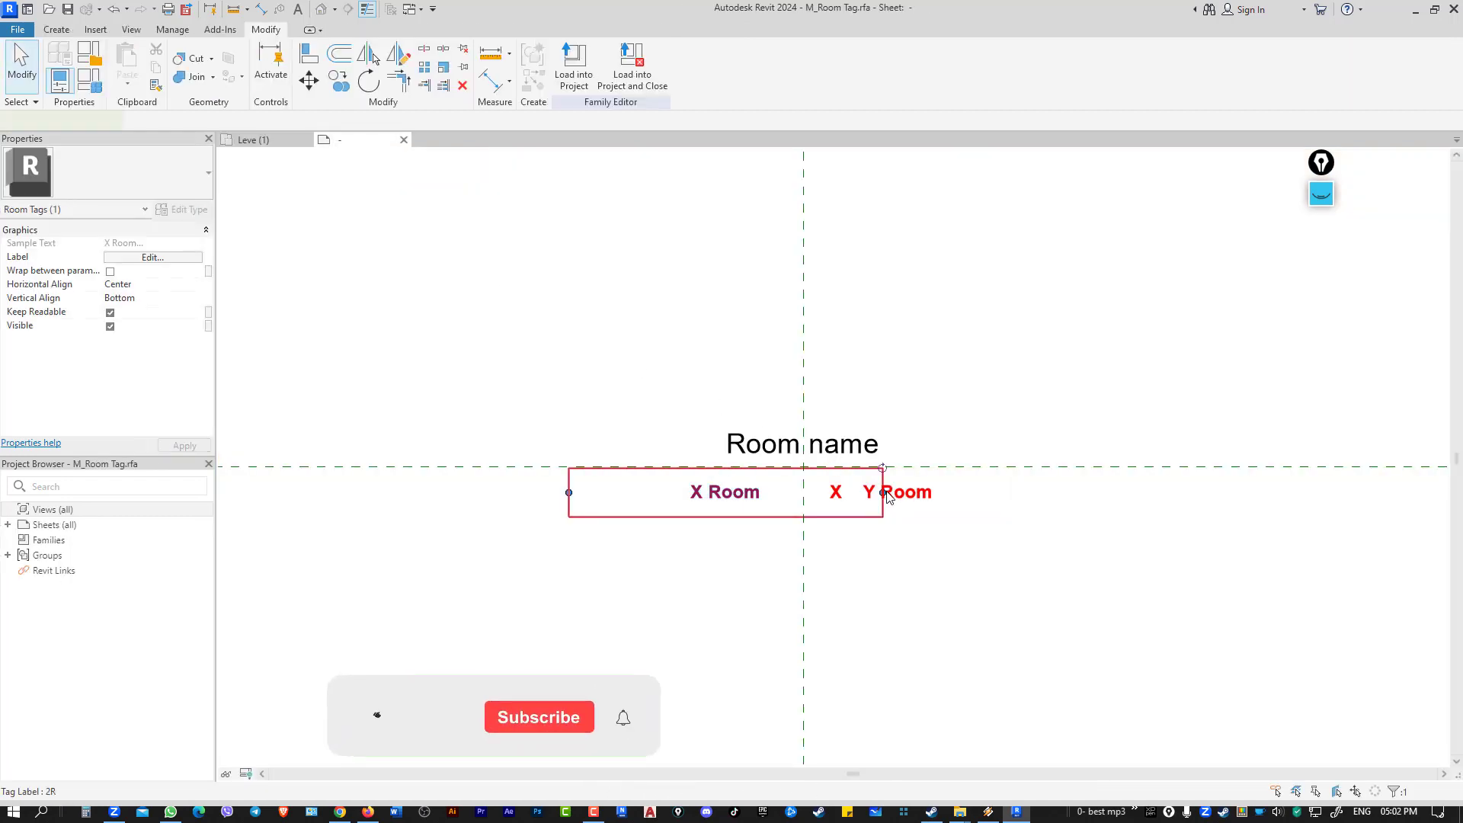
{"action": "left_click_drag", "start_coordinate": [897, 493], "coordinate": [843, 493]}
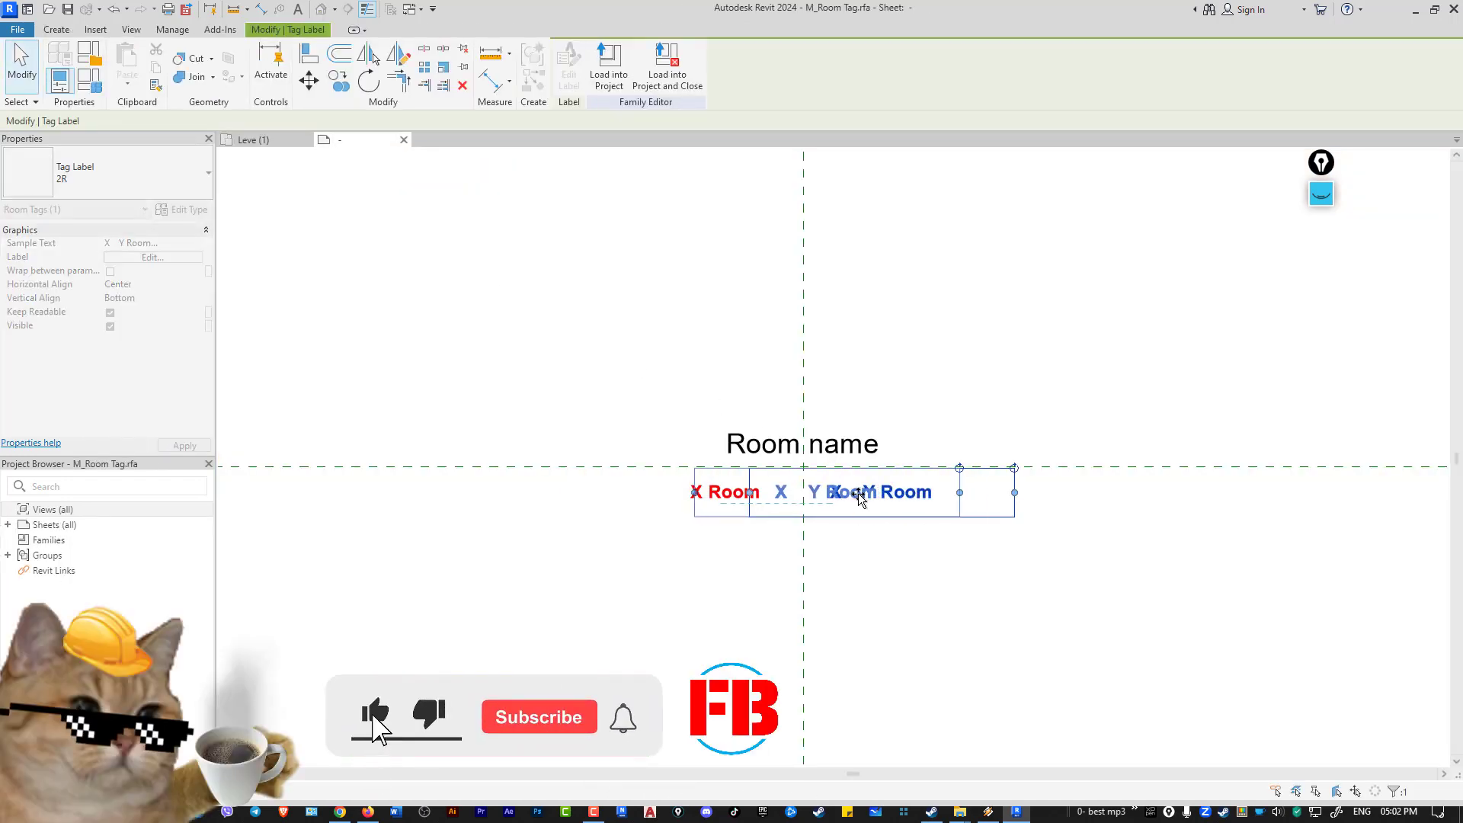
{"action": "left_click", "coordinate": [623, 83]}
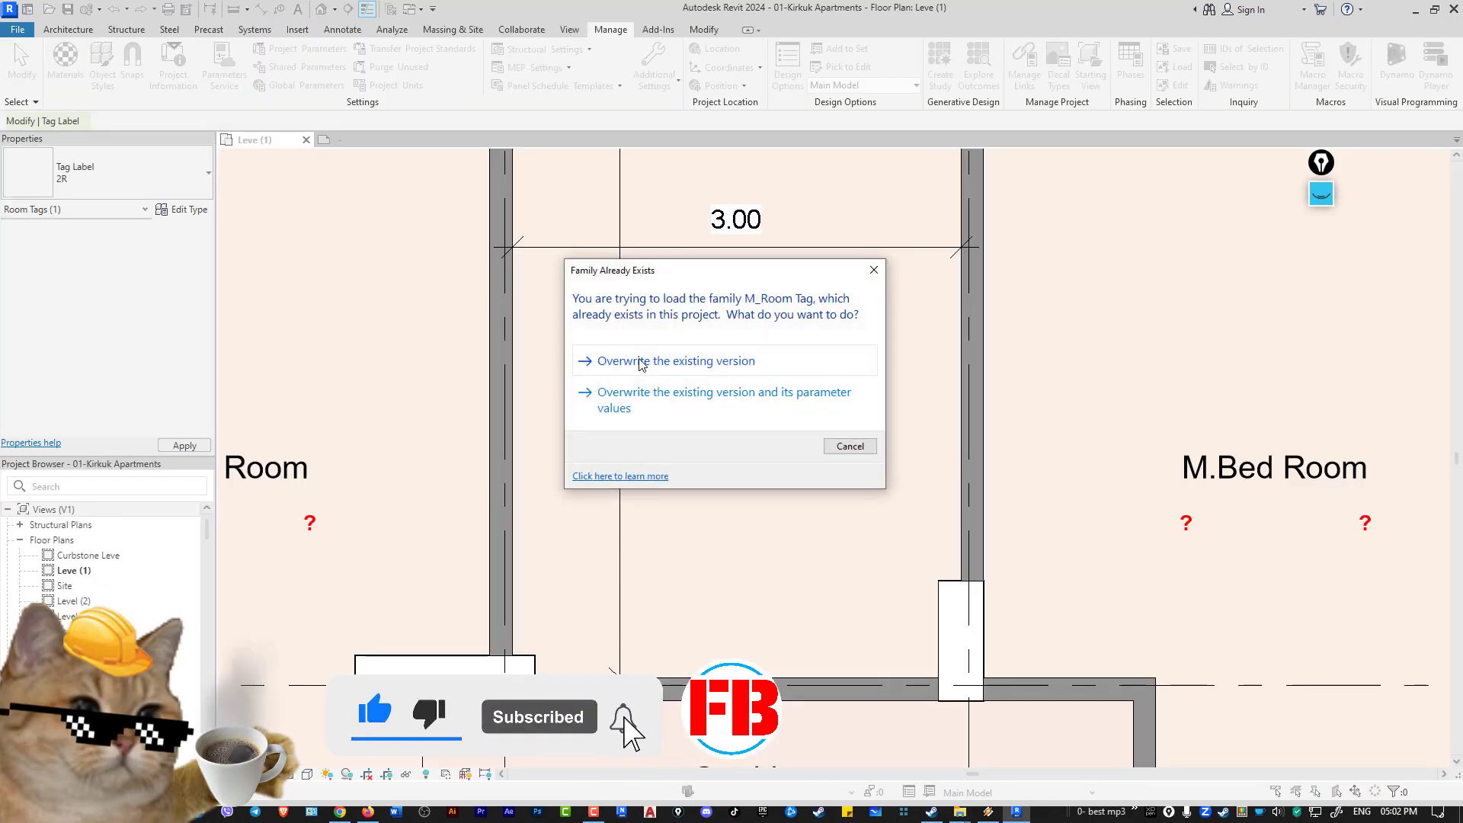
{"action": "left_click", "coordinate": [644, 363]}
Reload the room tag family with the X/Y Room label into the apartments project, overwriting it again.
{"action": "scroll", "coordinate": [769, 426], "scroll_direction": "down", "scroll_amount": 5}
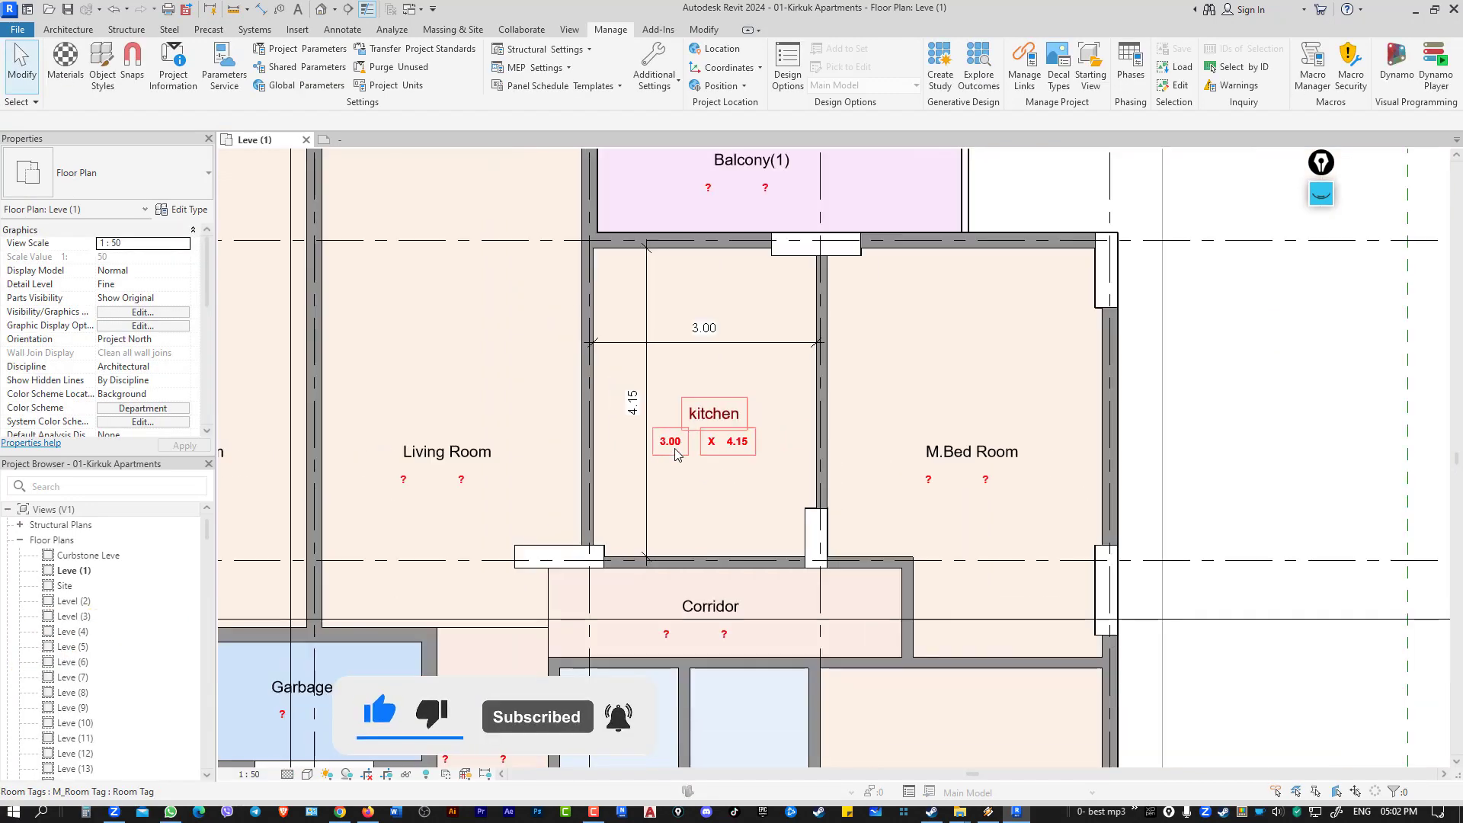
{"action": "scroll", "coordinate": [671, 457], "scroll_direction": "down", "scroll_amount": 2}
{"action": "key", "text": "ctrl+Tab"}
{"action": "left_click", "coordinate": [709, 494]}
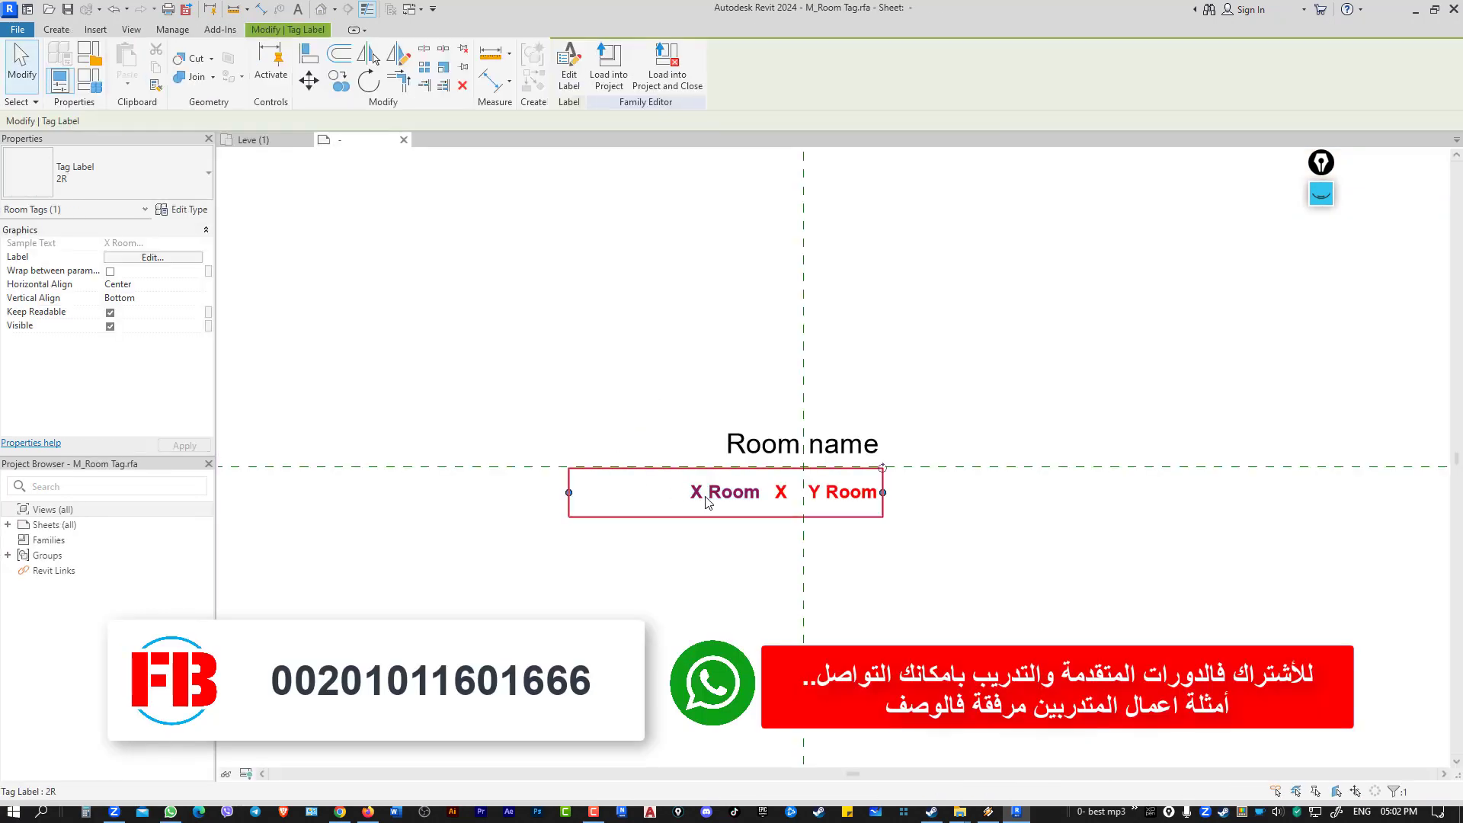
{"action": "left_click", "coordinate": [609, 69]}
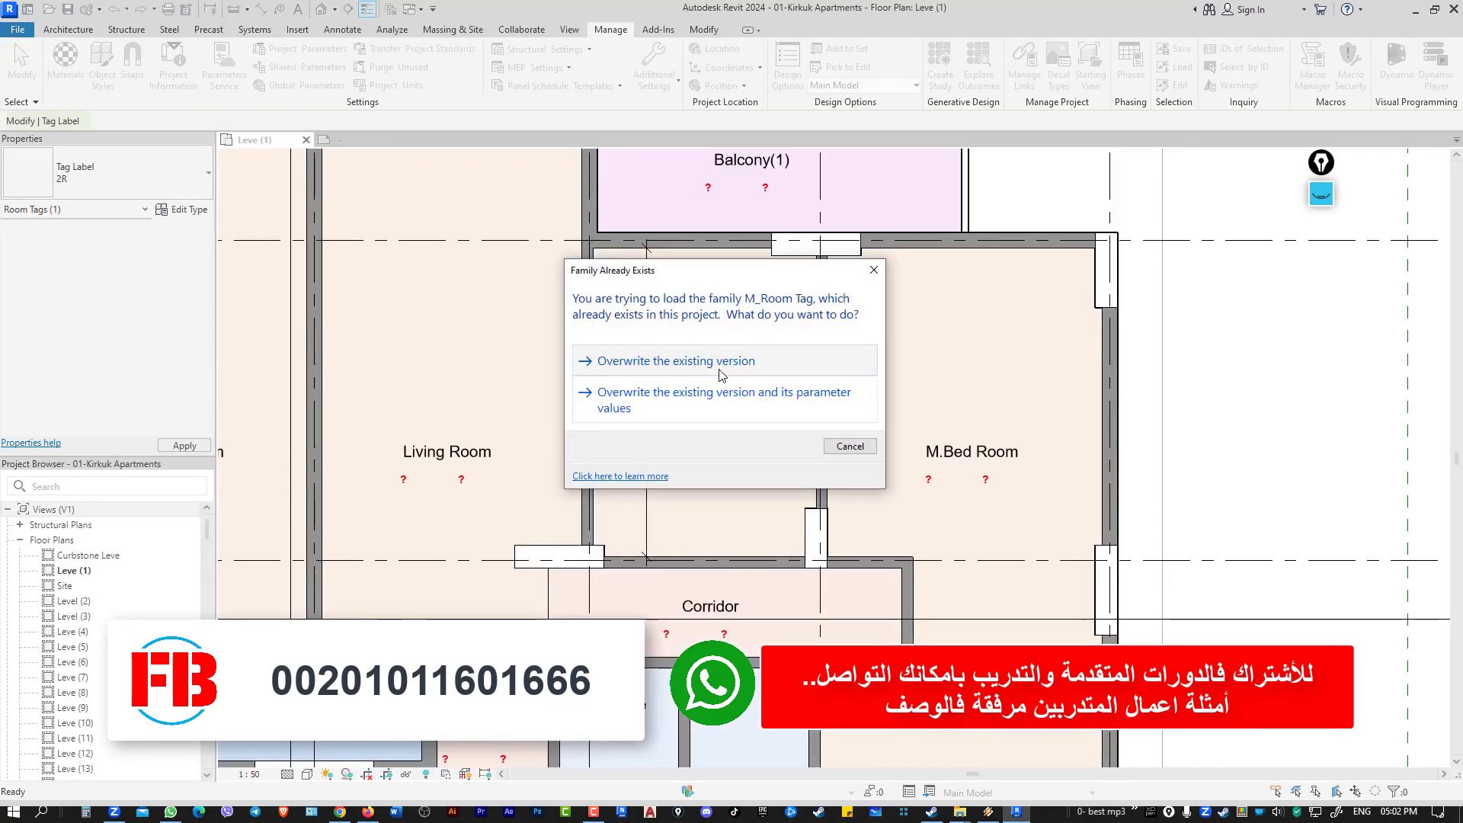
{"action": "left_click", "coordinate": [675, 362]}
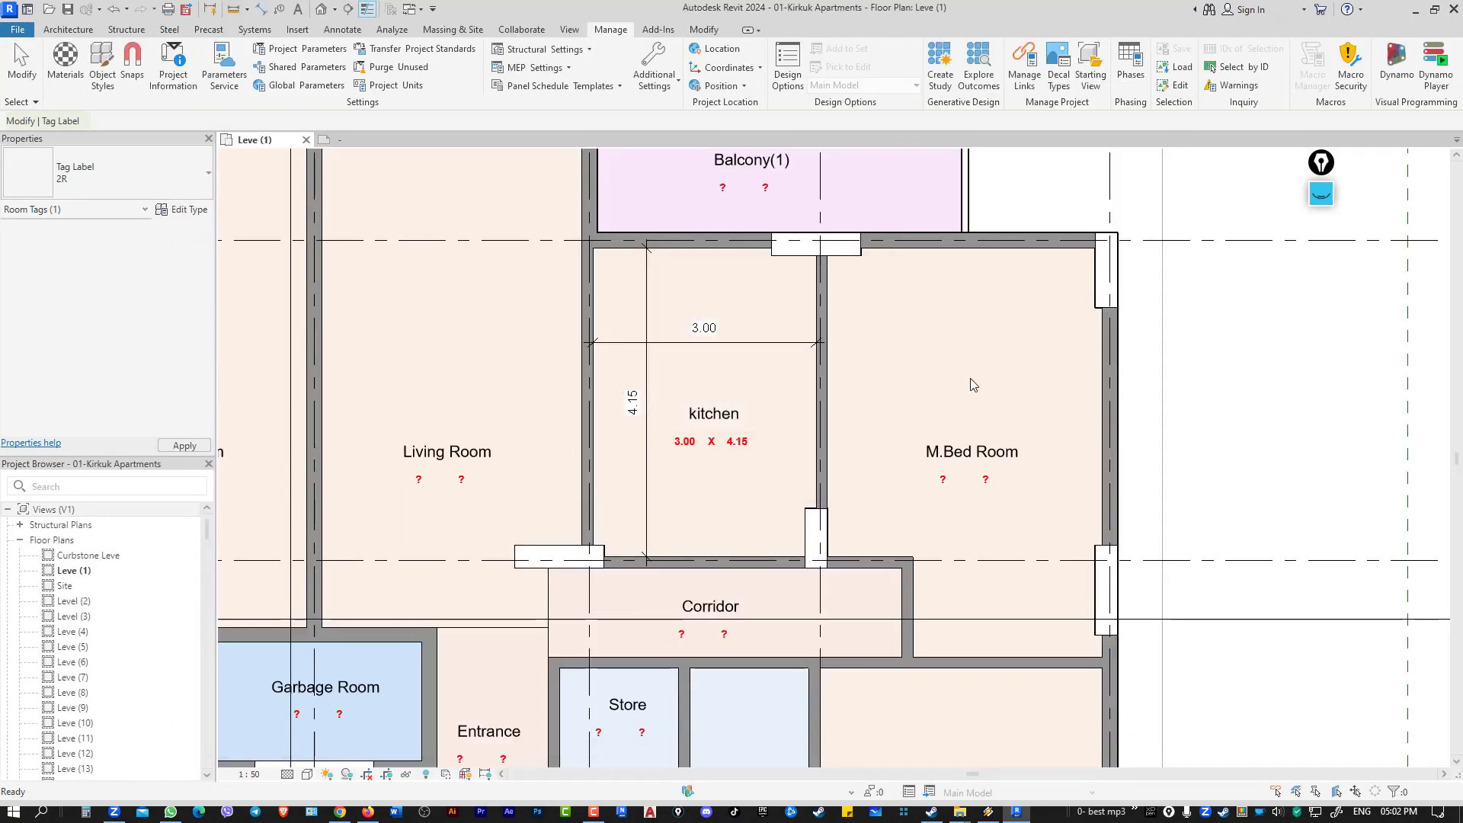
Link the left kitchen's X Room to X kitchen and Y Room to Y kitchen.
{"action": "scroll", "coordinate": [972, 374], "scroll_direction": "down", "scroll_amount": 2}
{"action": "middle_click_drag", "start_coordinate": [381, 303], "coordinate": [668, 212]}
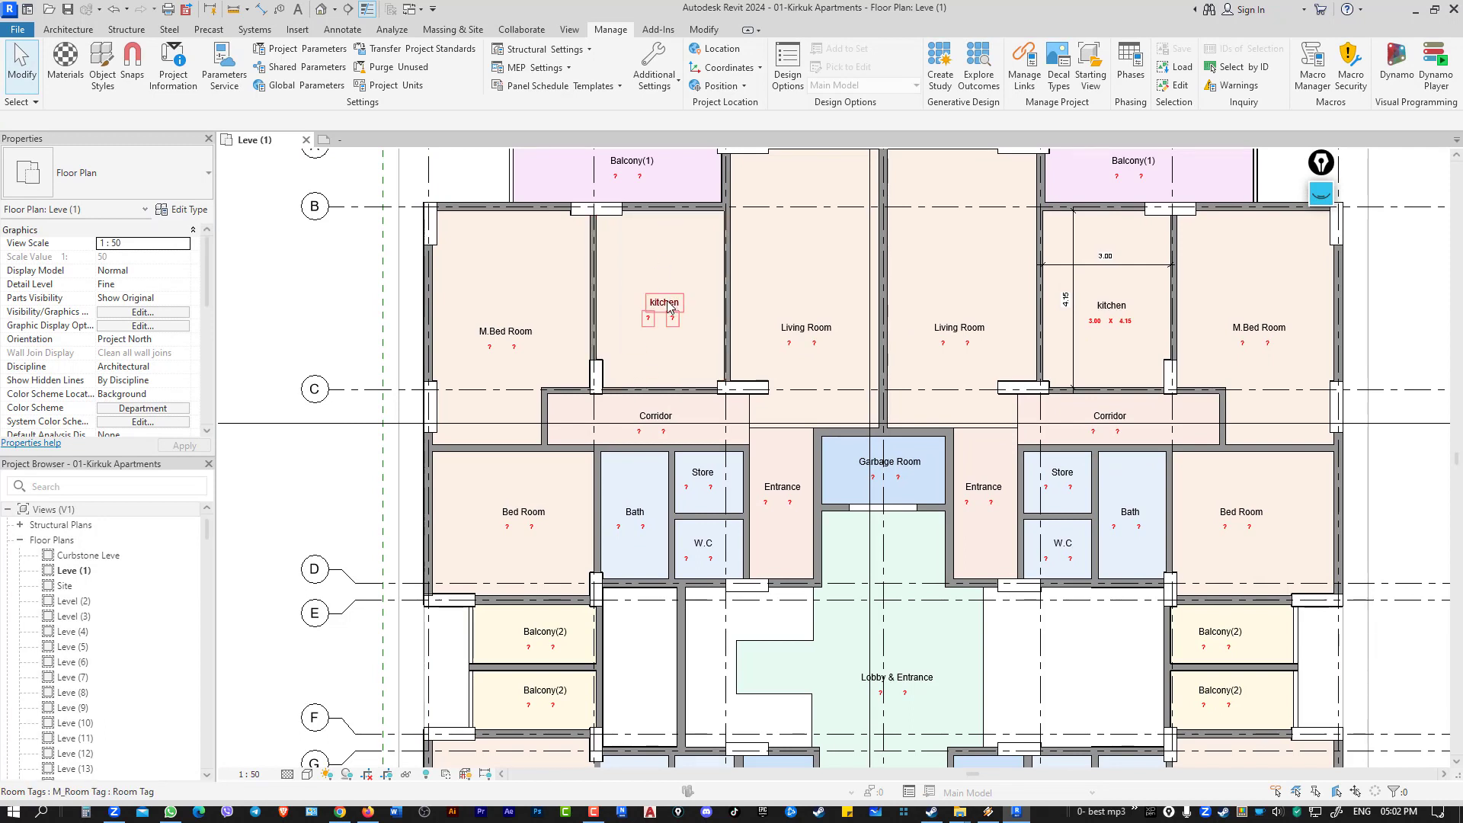
{"action": "left_click", "coordinate": [664, 309]}
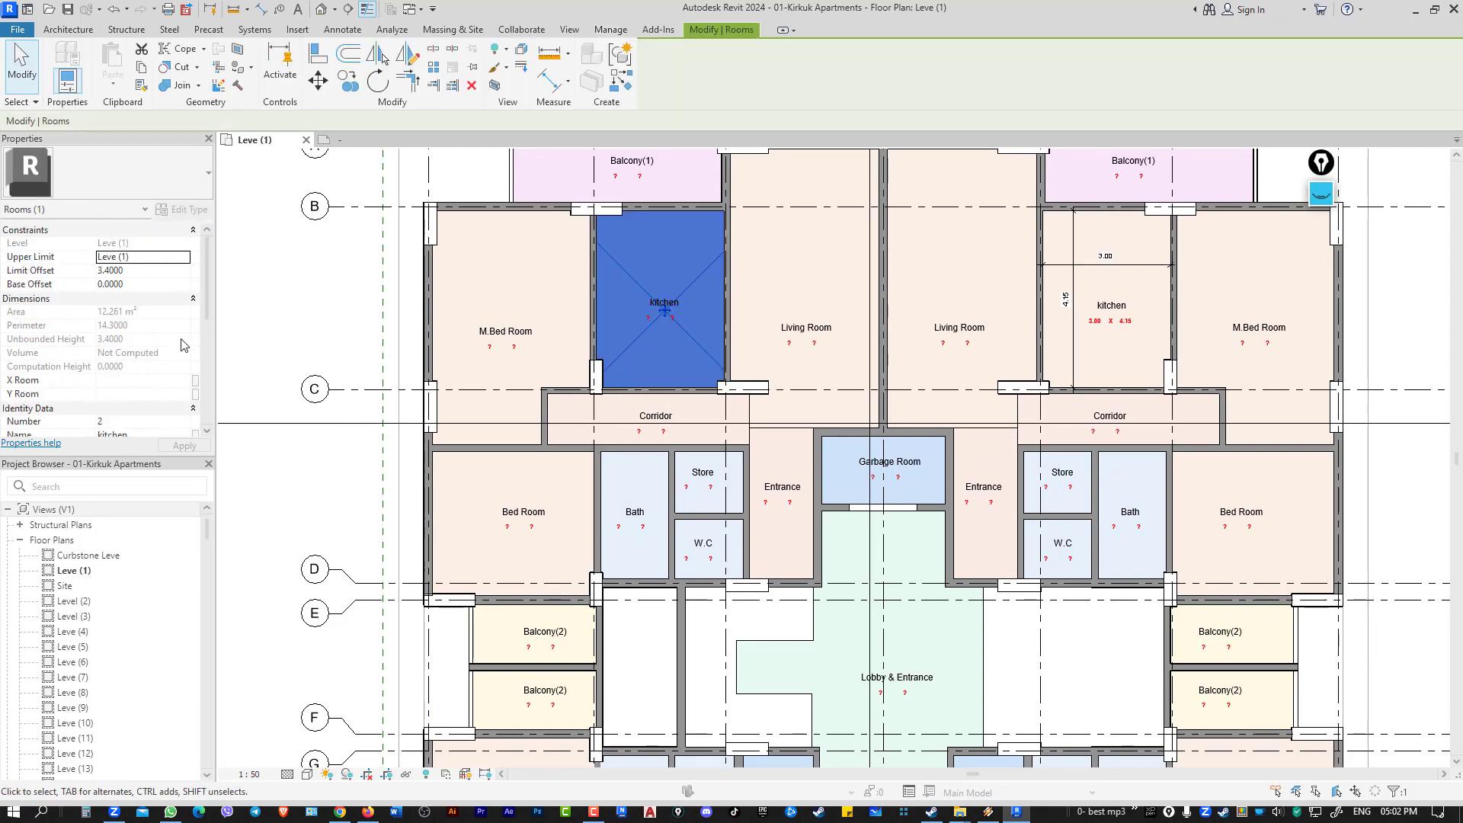
{"action": "left_click", "coordinate": [196, 381]}
{"action": "left_click", "coordinate": [646, 171]}
{"action": "left_click", "coordinate": [777, 349]}
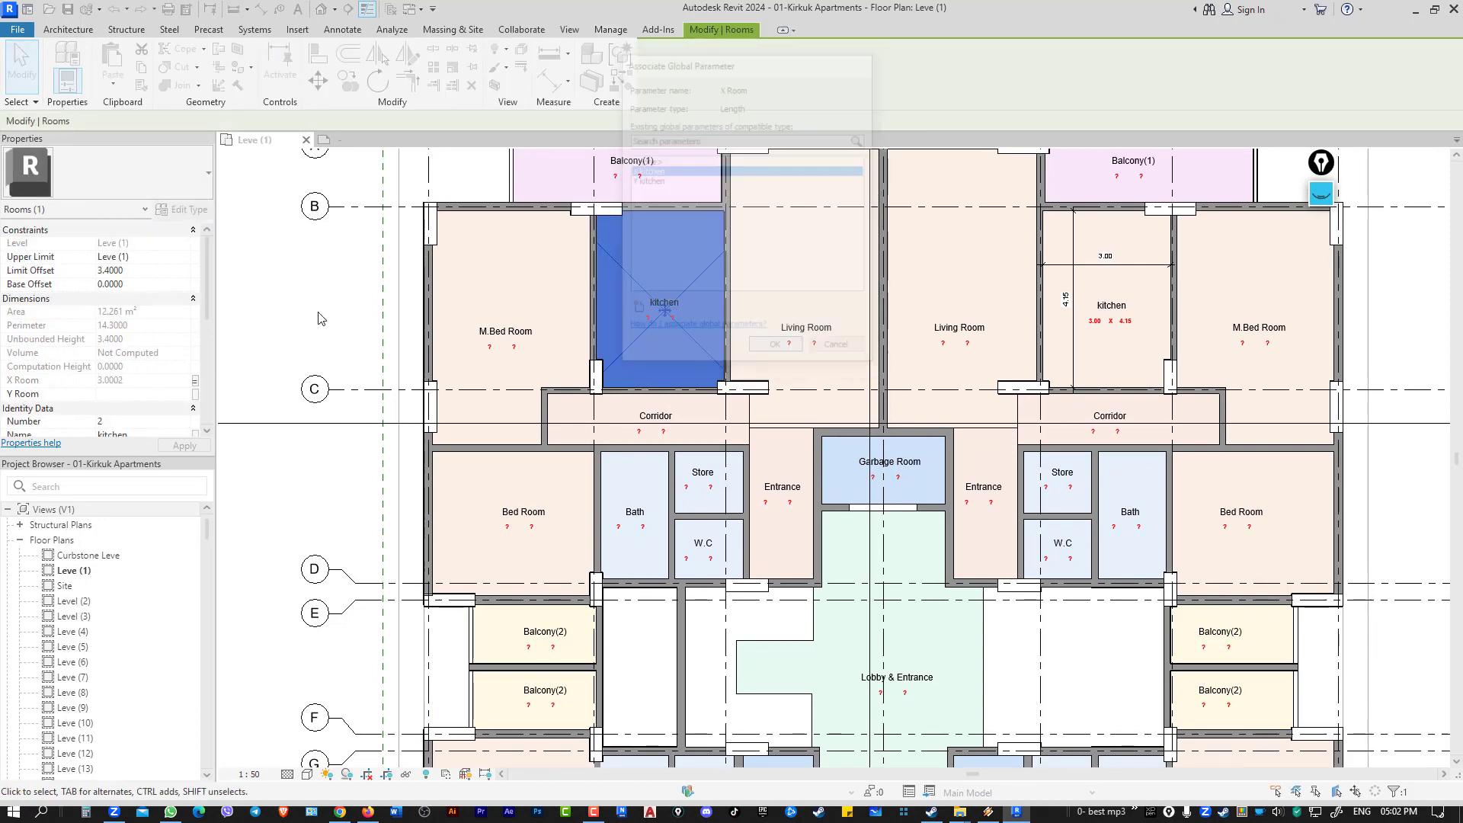
{"action": "left_click", "coordinate": [195, 394]}
{"action": "left_click", "coordinate": [681, 182]}
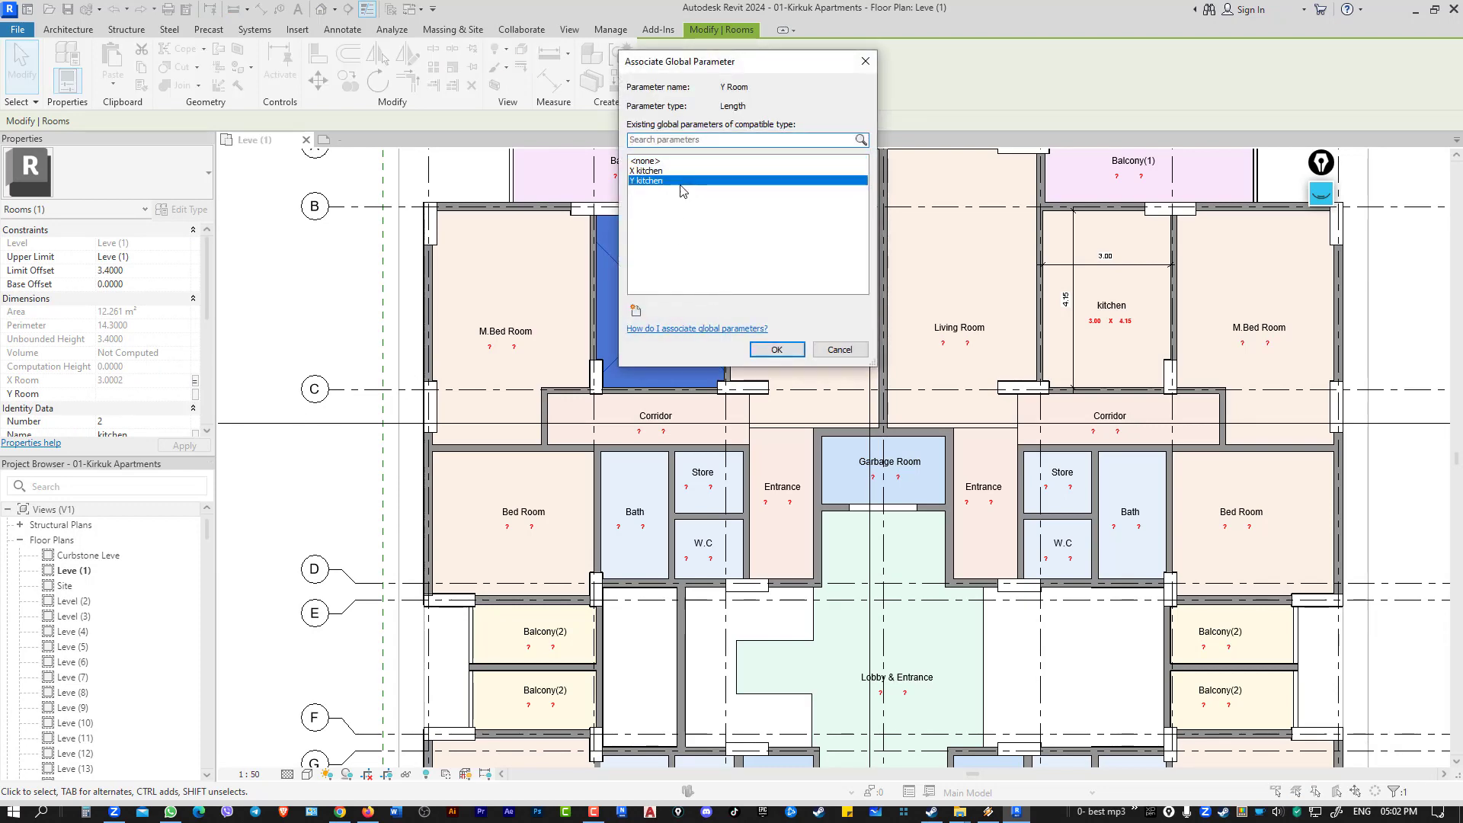
{"action": "left_click", "coordinate": [776, 349]}
{"action": "key", "text": "Escape"}
{"action": "scroll", "coordinate": [692, 257], "scroll_direction": "down", "scroll_amount": 3}
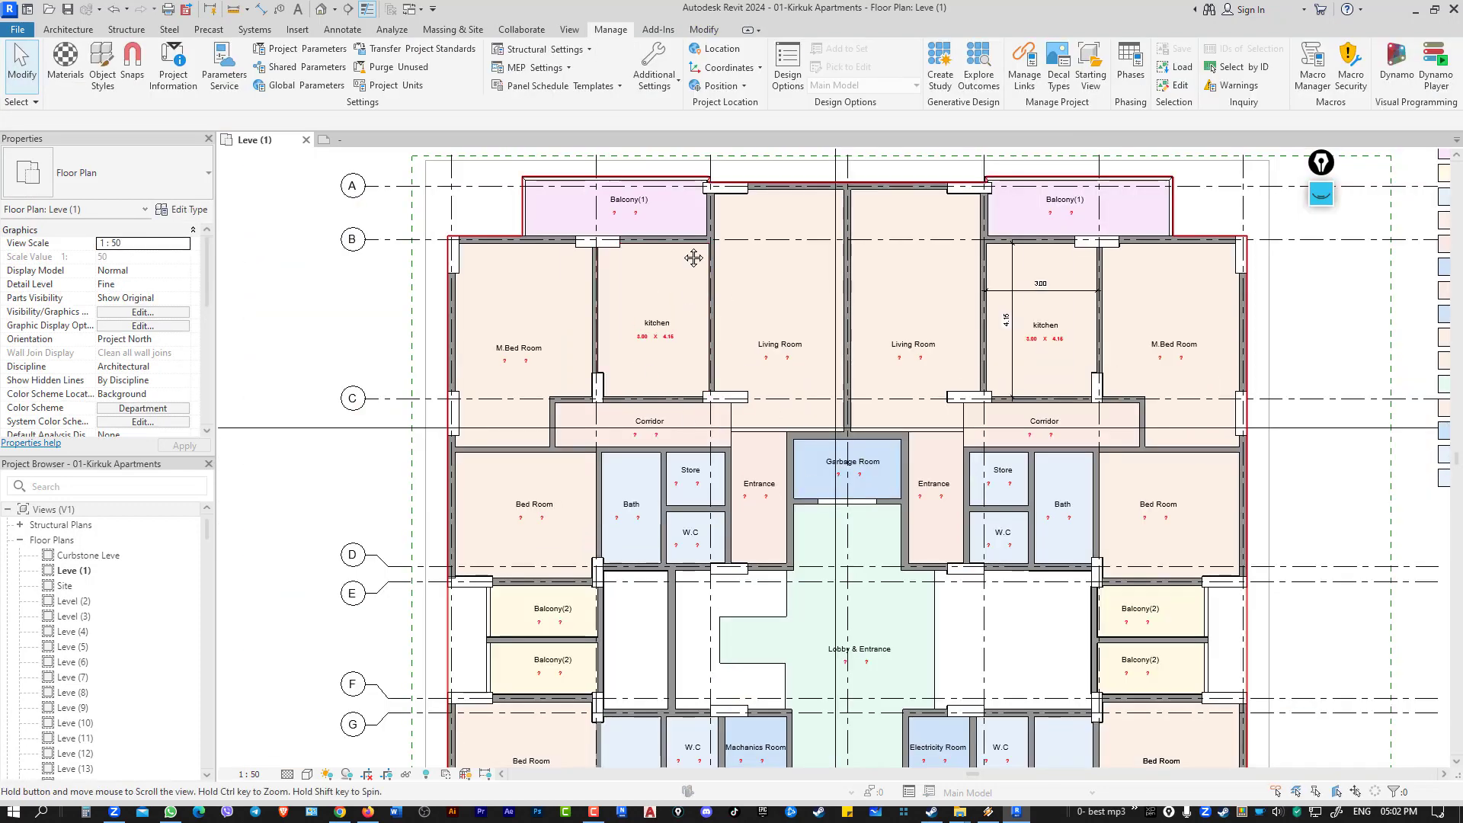
{"action": "scroll", "coordinate": [804, 668], "scroll_direction": "up", "scroll_amount": 2}
{"action": "middle_click_drag", "start_coordinate": [897, 696], "coordinate": [836, 517]}
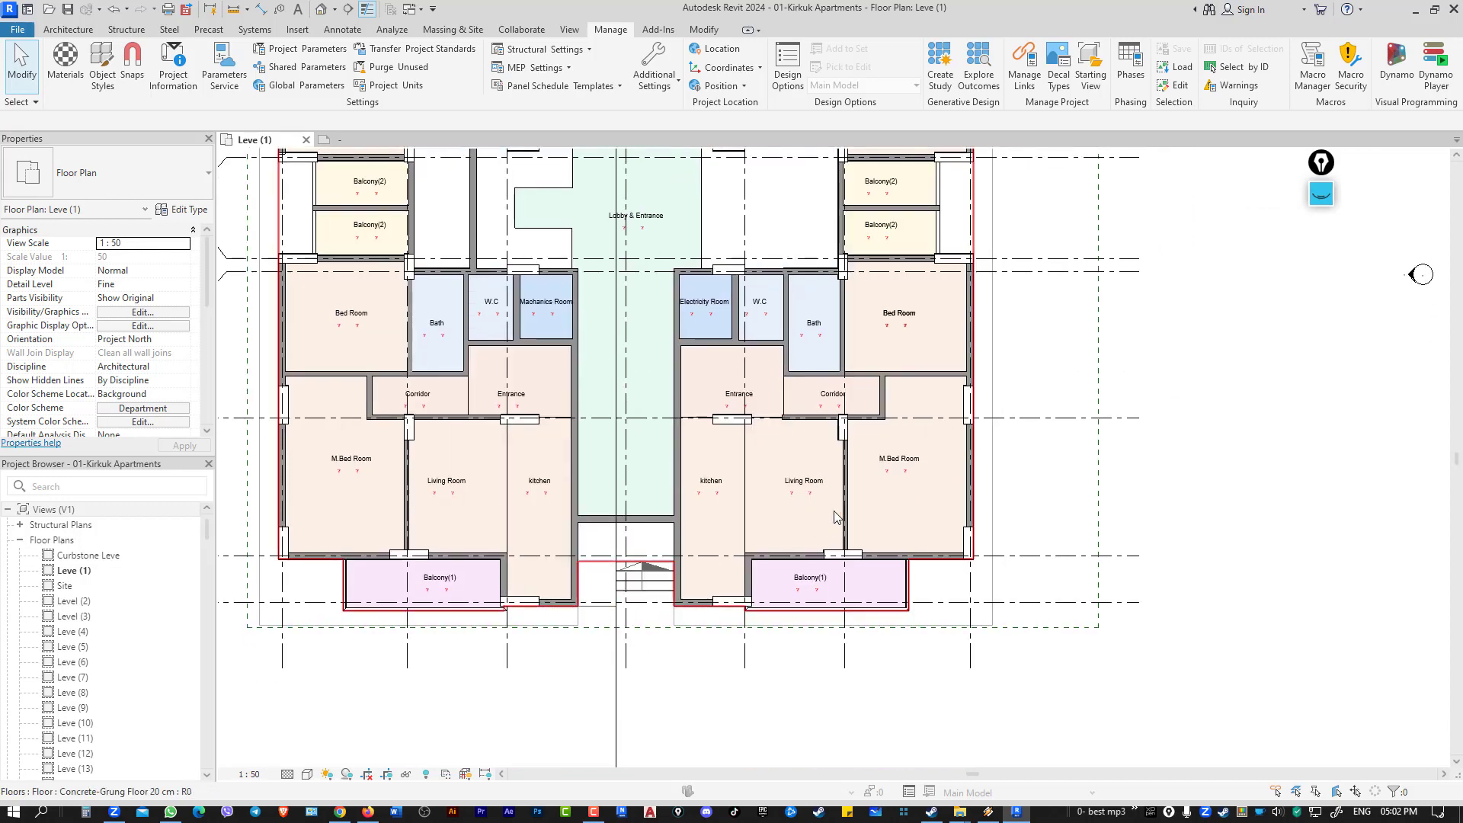
{"action": "middle_click_drag", "start_coordinate": [803, 320], "coordinate": [783, 480]}
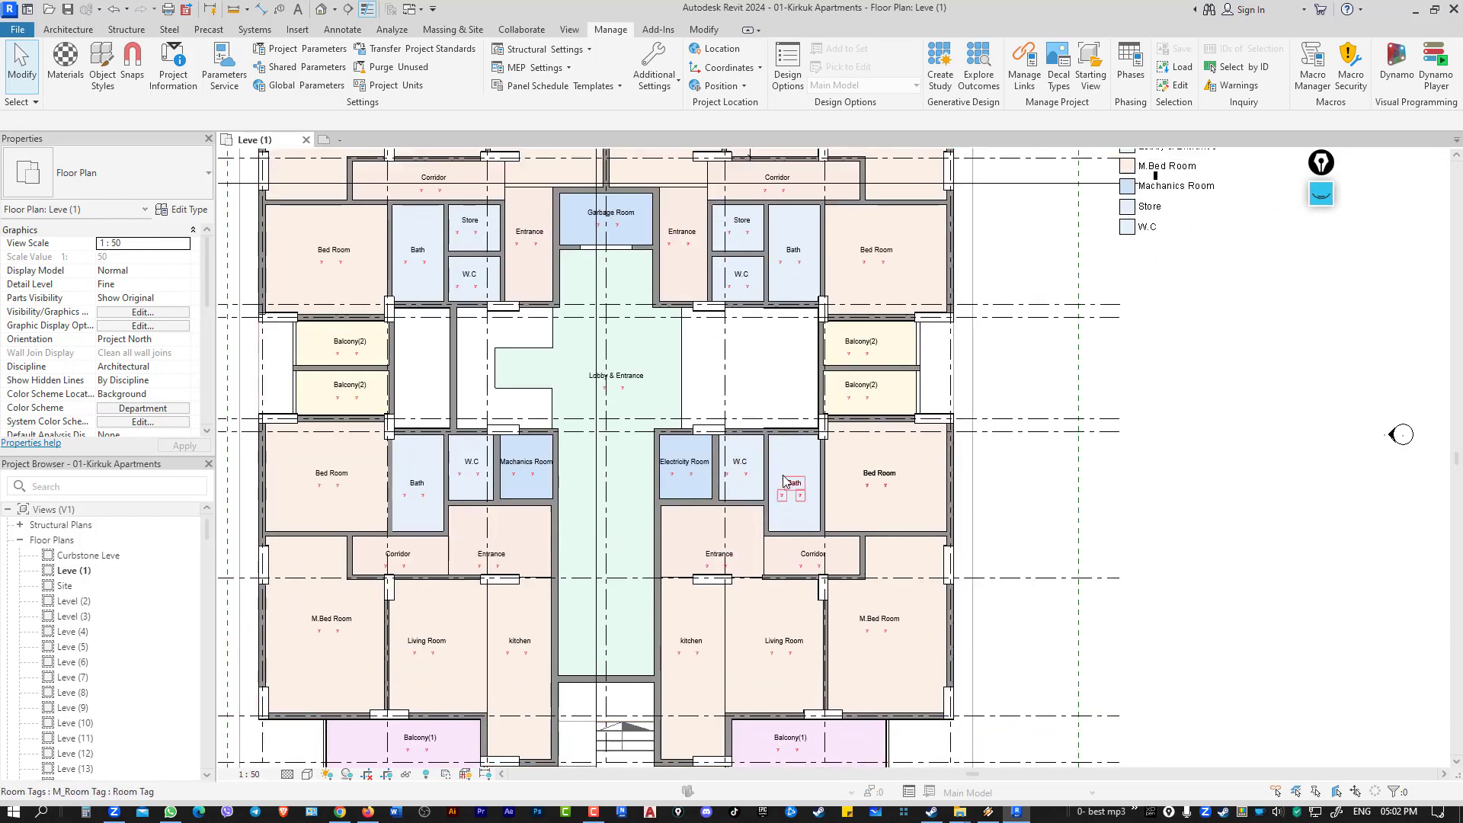
{"action": "middle_click_drag", "start_coordinate": [764, 311], "coordinate": [792, 508]}
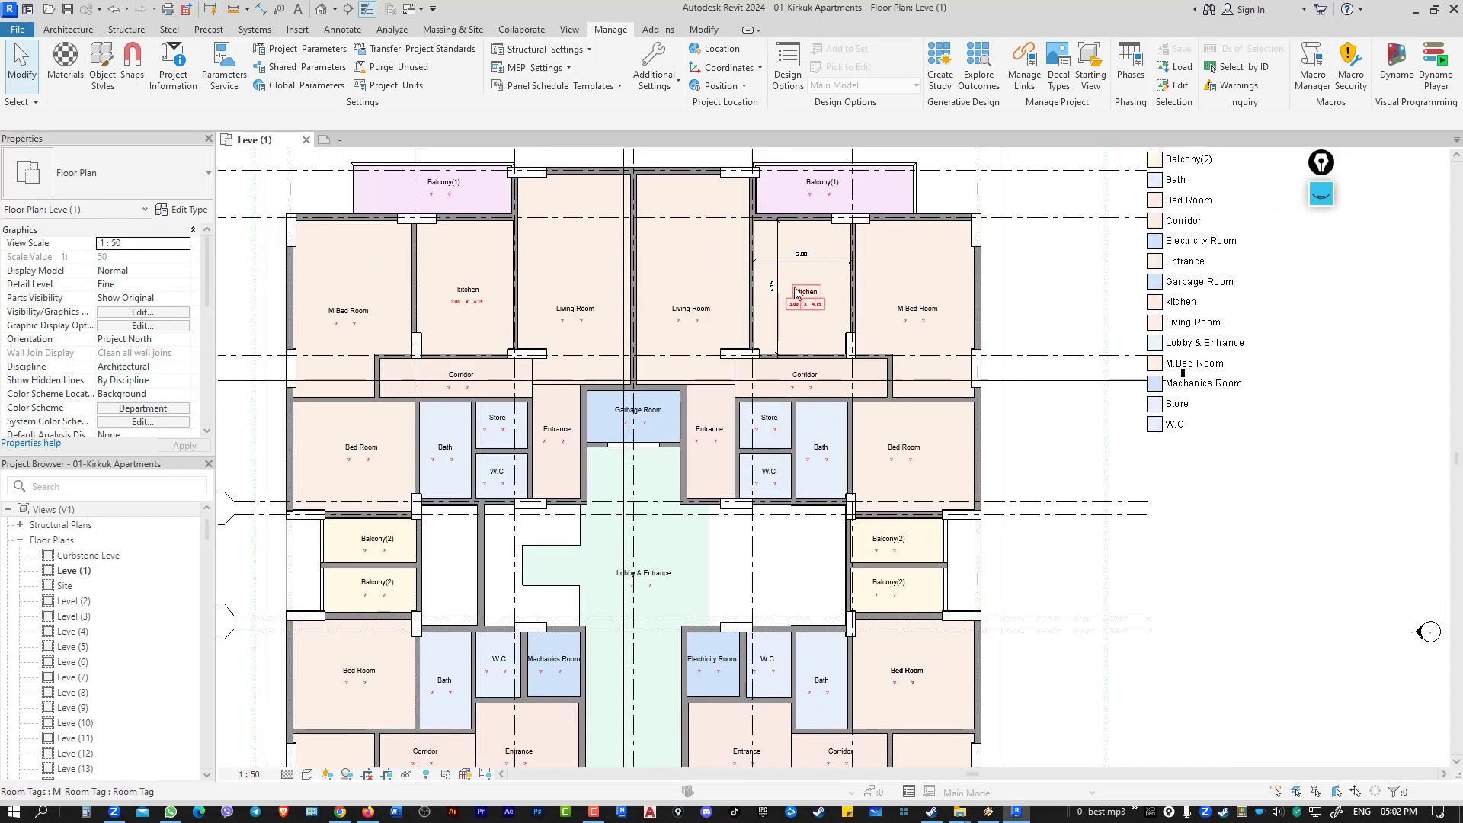
{"action": "scroll", "coordinate": [794, 290], "scroll_direction": "up", "scroll_amount": 5}
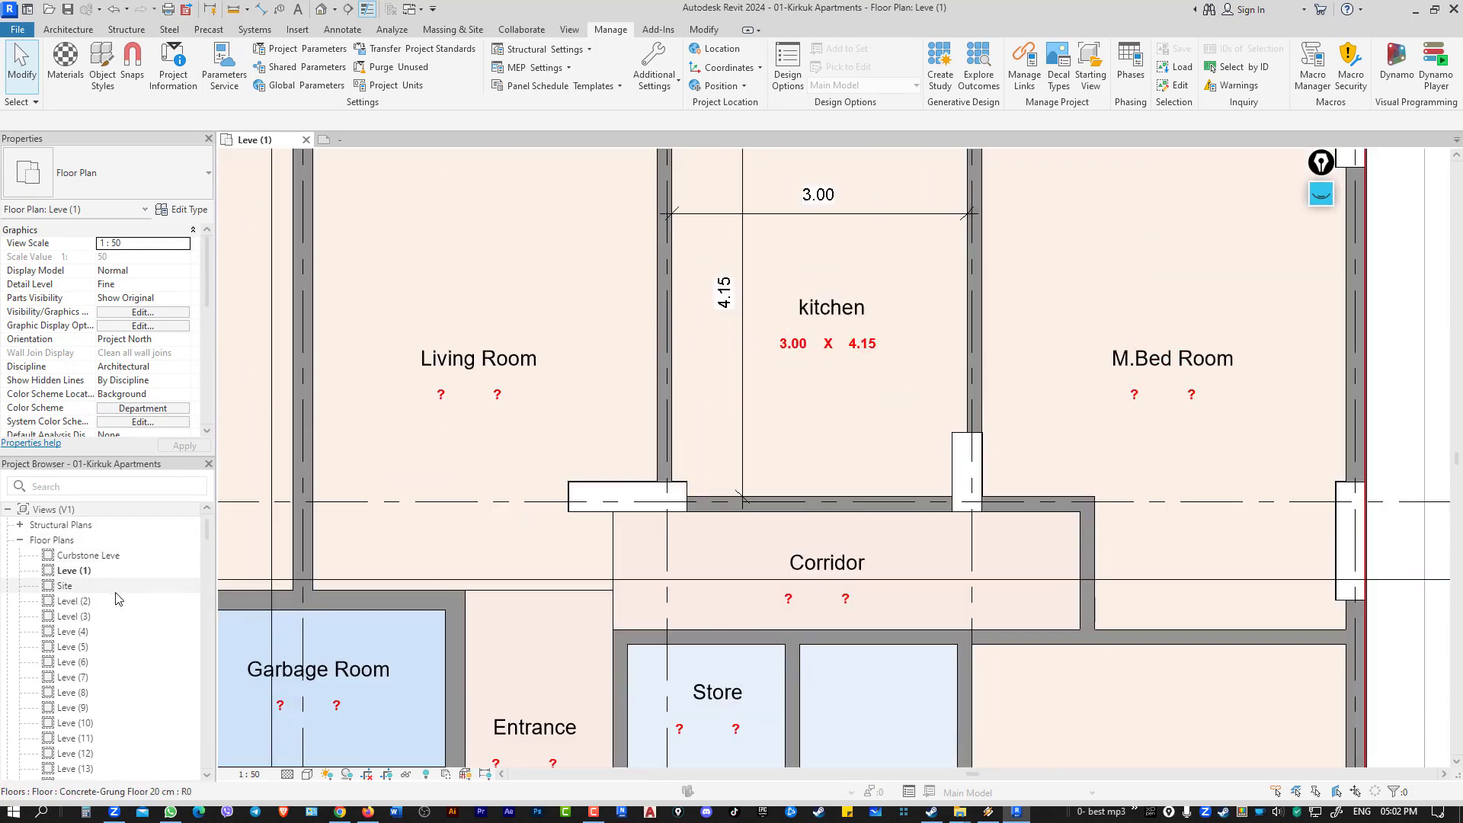
{"action": "scroll", "coordinate": [176, 551], "scroll_direction": "down", "scroll_amount": 10}
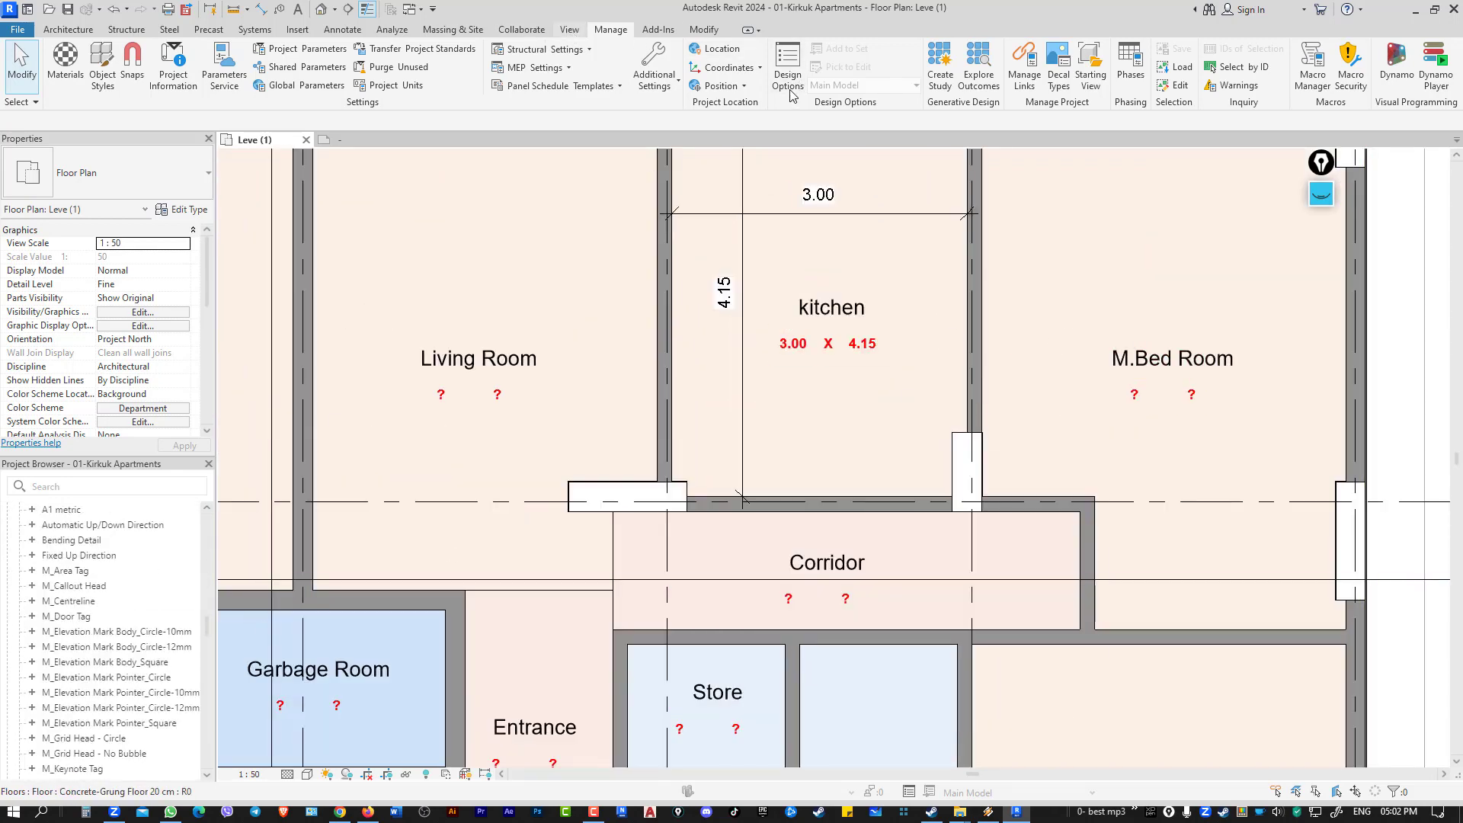
Start a new Schedule/Quantities for the Rooms category.
{"action": "left_click", "coordinate": [569, 29]}
{"action": "left_click", "coordinate": [873, 69]}
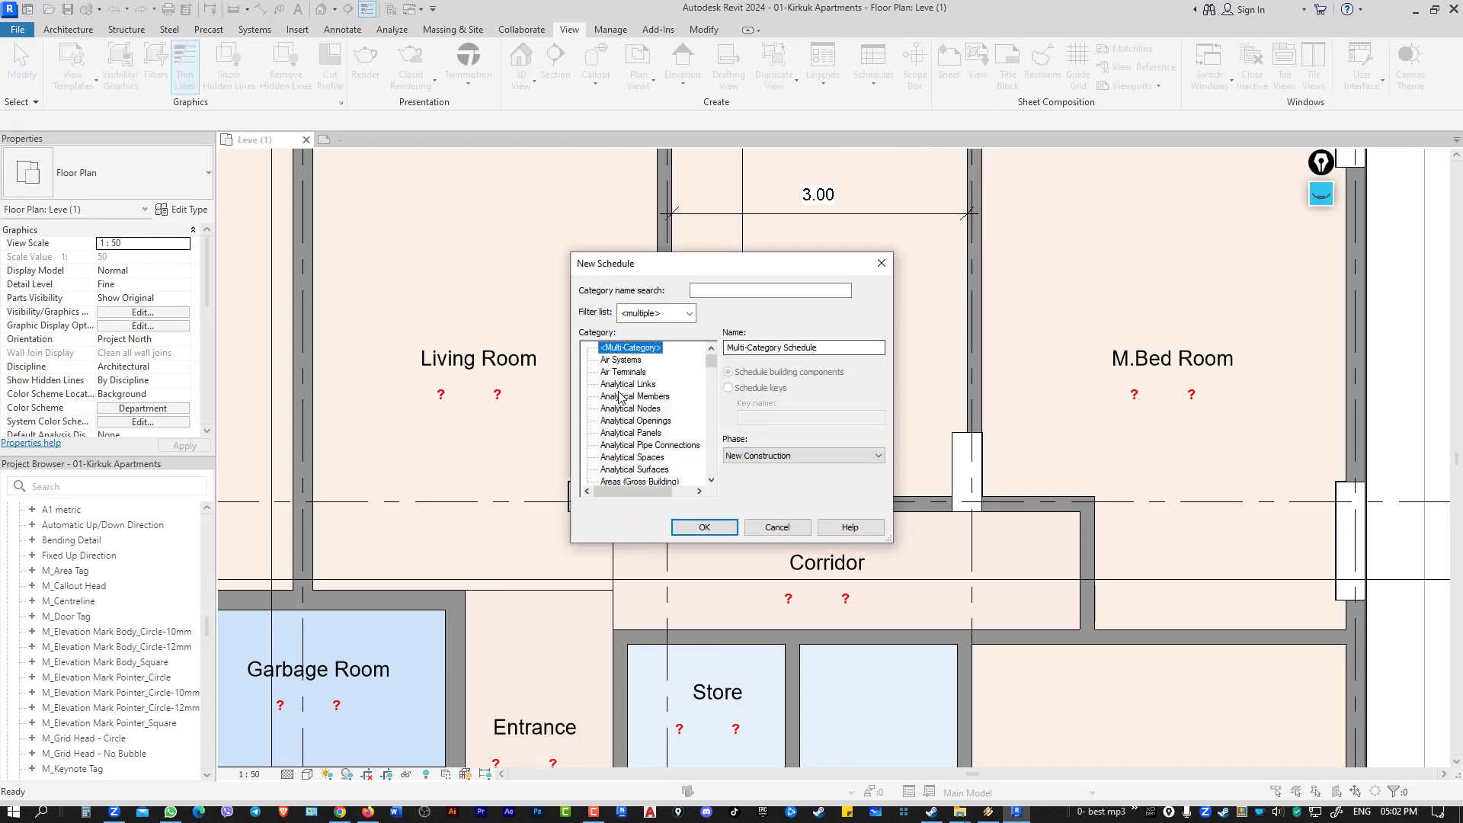
{"action": "scroll", "coordinate": [618, 424], "scroll_direction": "down", "scroll_amount": 5}
{"action": "left_click", "coordinate": [614, 372]}
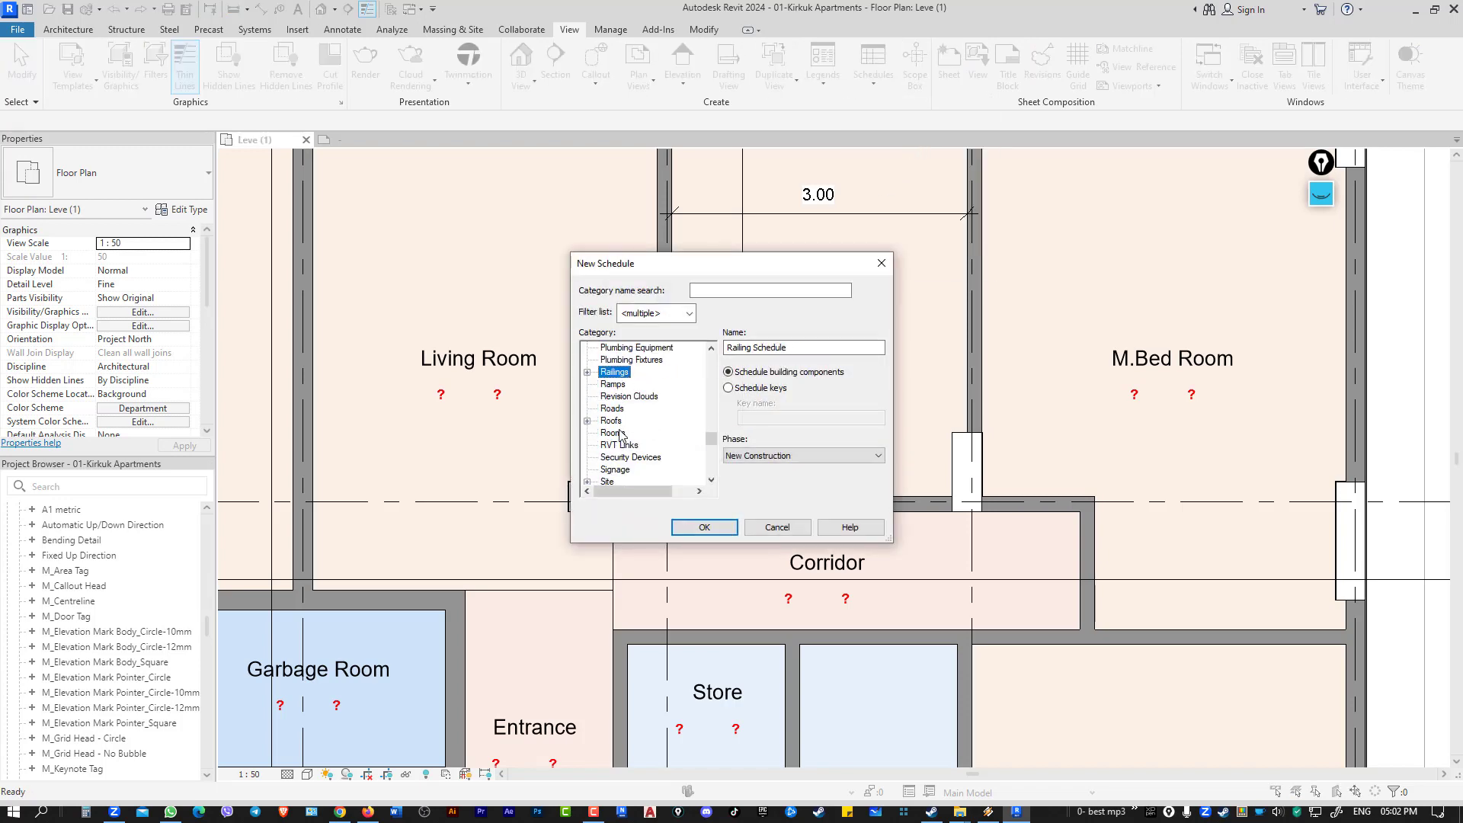
{"action": "left_click", "coordinate": [699, 528]}
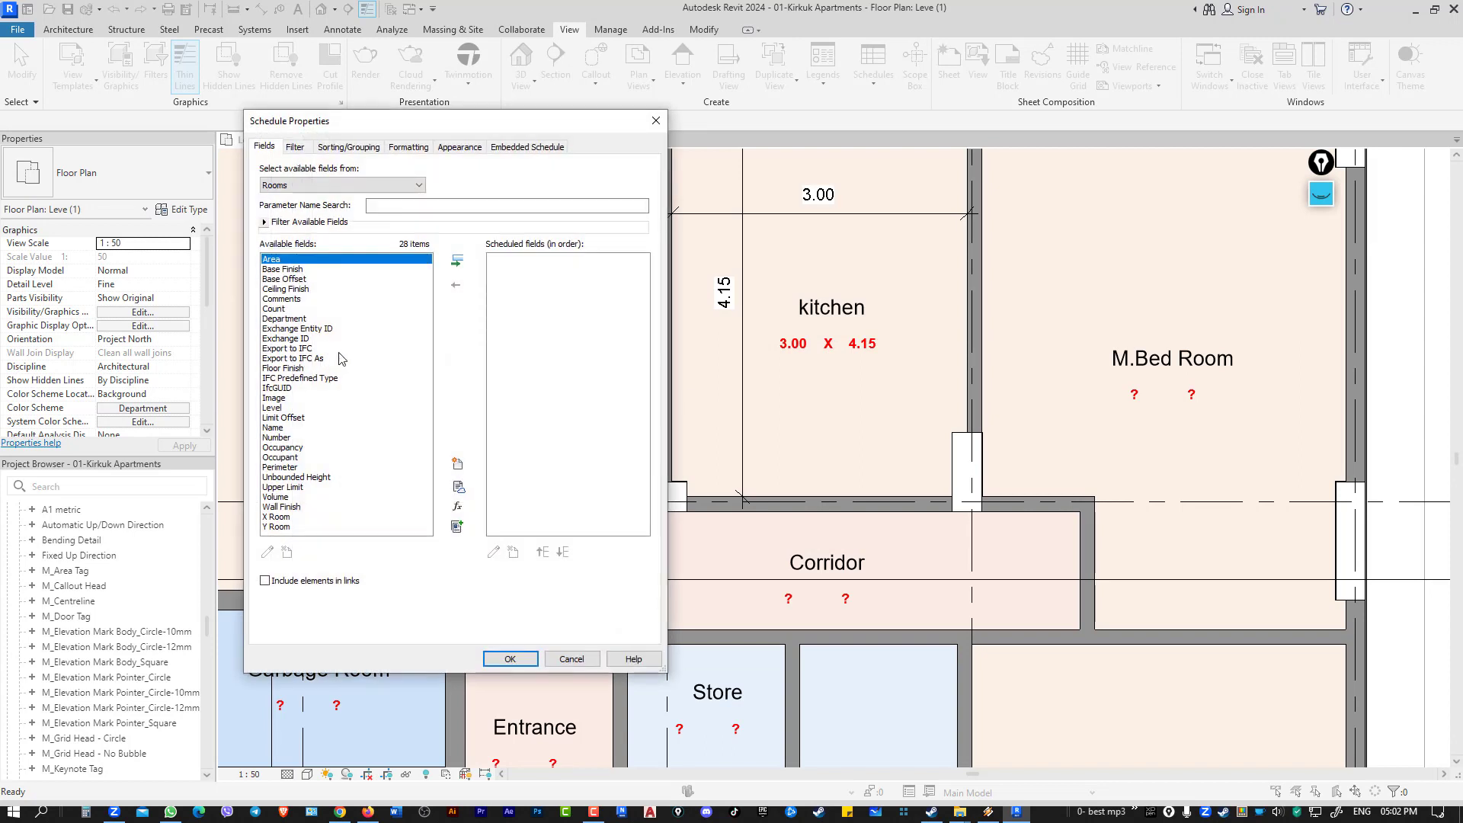
Schedule the Area, Name, Number, X Room and Y Room fields, then return to the Leve (1) plan.
{"action": "left_click", "coordinate": [290, 428]}
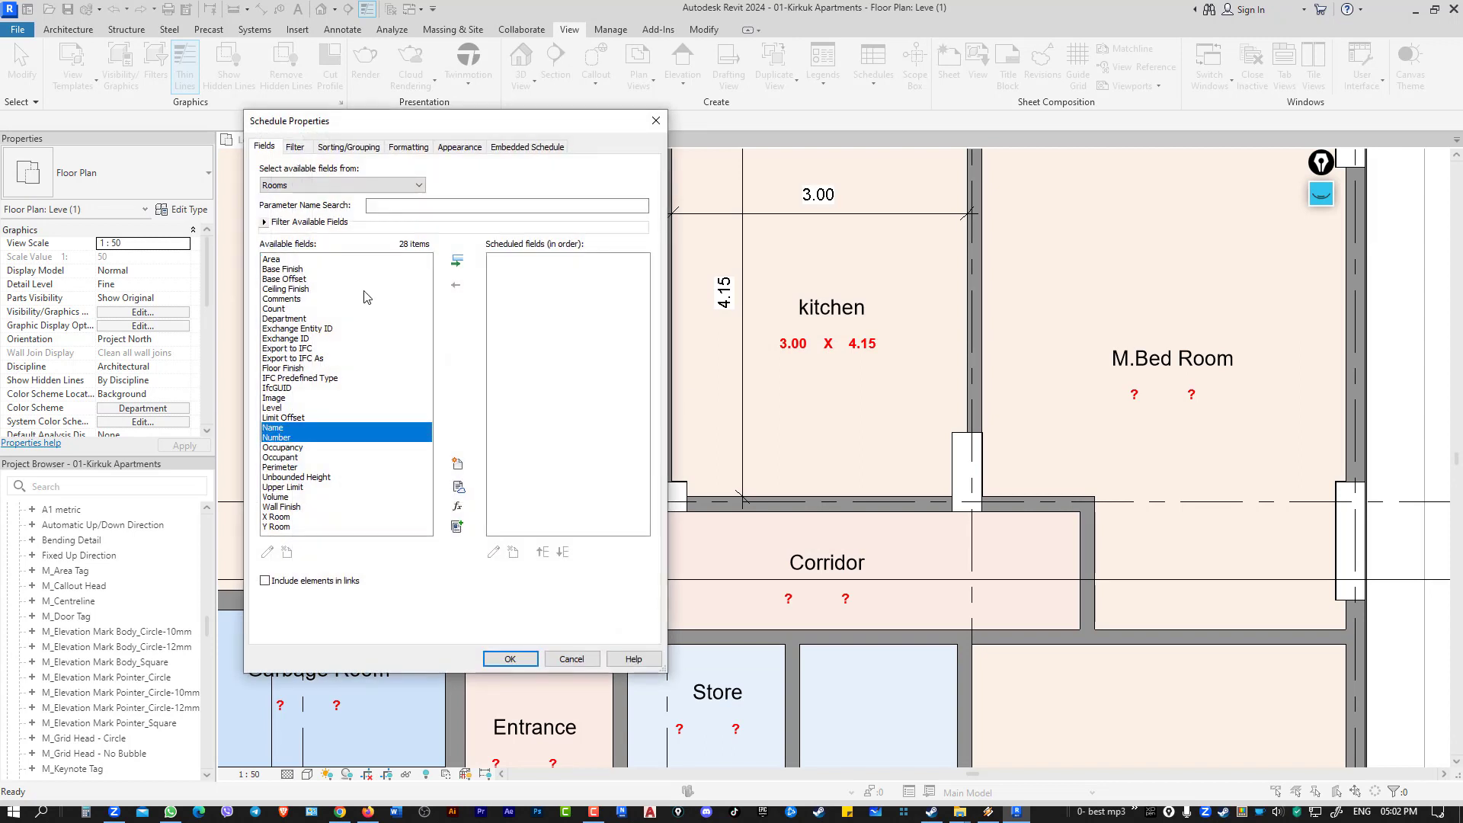
{"action": "left_click", "coordinate": [321, 260], "text": "ctrl"}
{"action": "left_click", "coordinate": [457, 261]}
{"action": "left_click", "coordinate": [297, 487]}
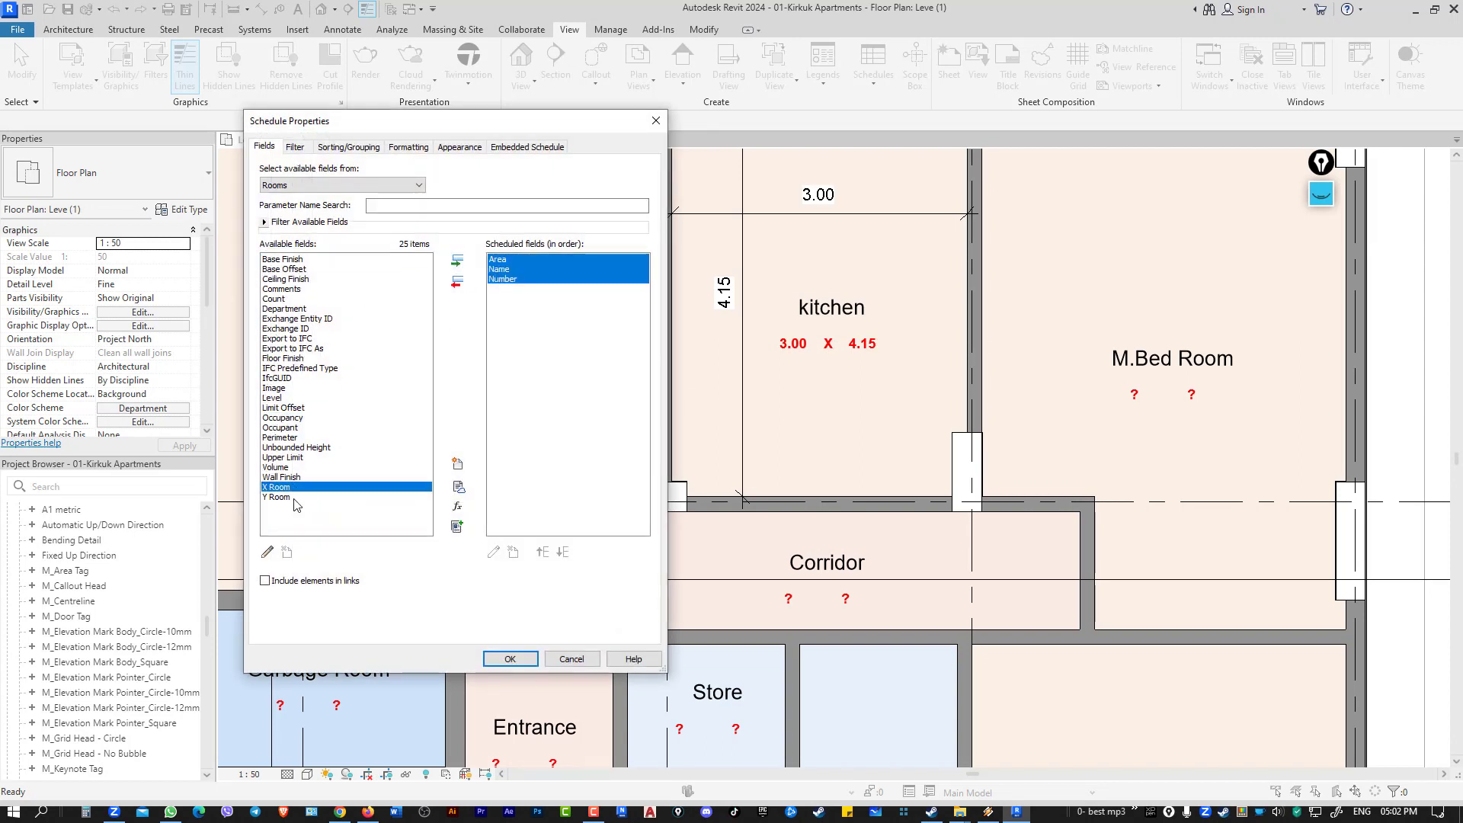
{"action": "left_click", "coordinate": [458, 262]}
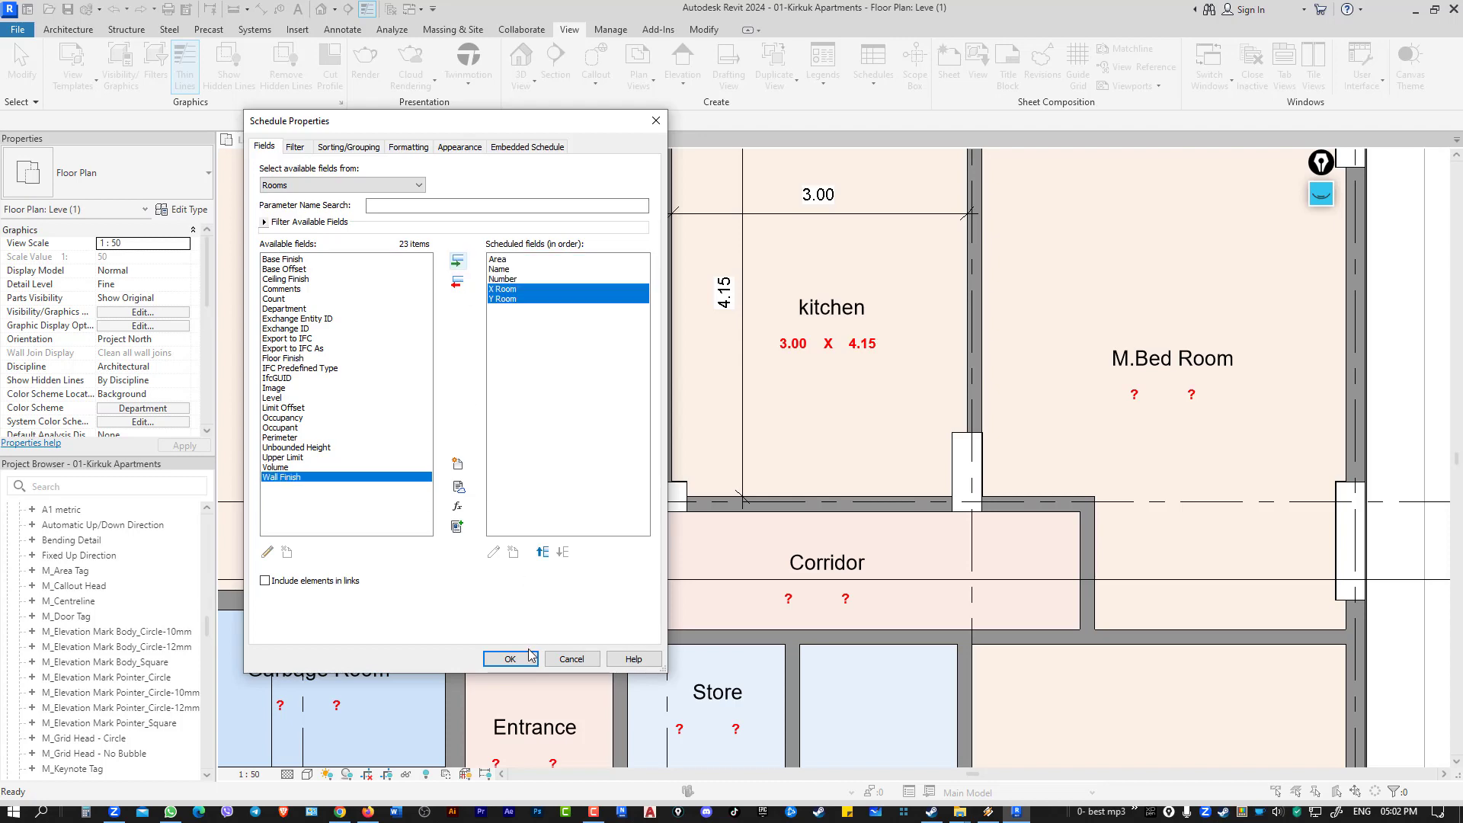
{"action": "left_click", "coordinate": [531, 655]}
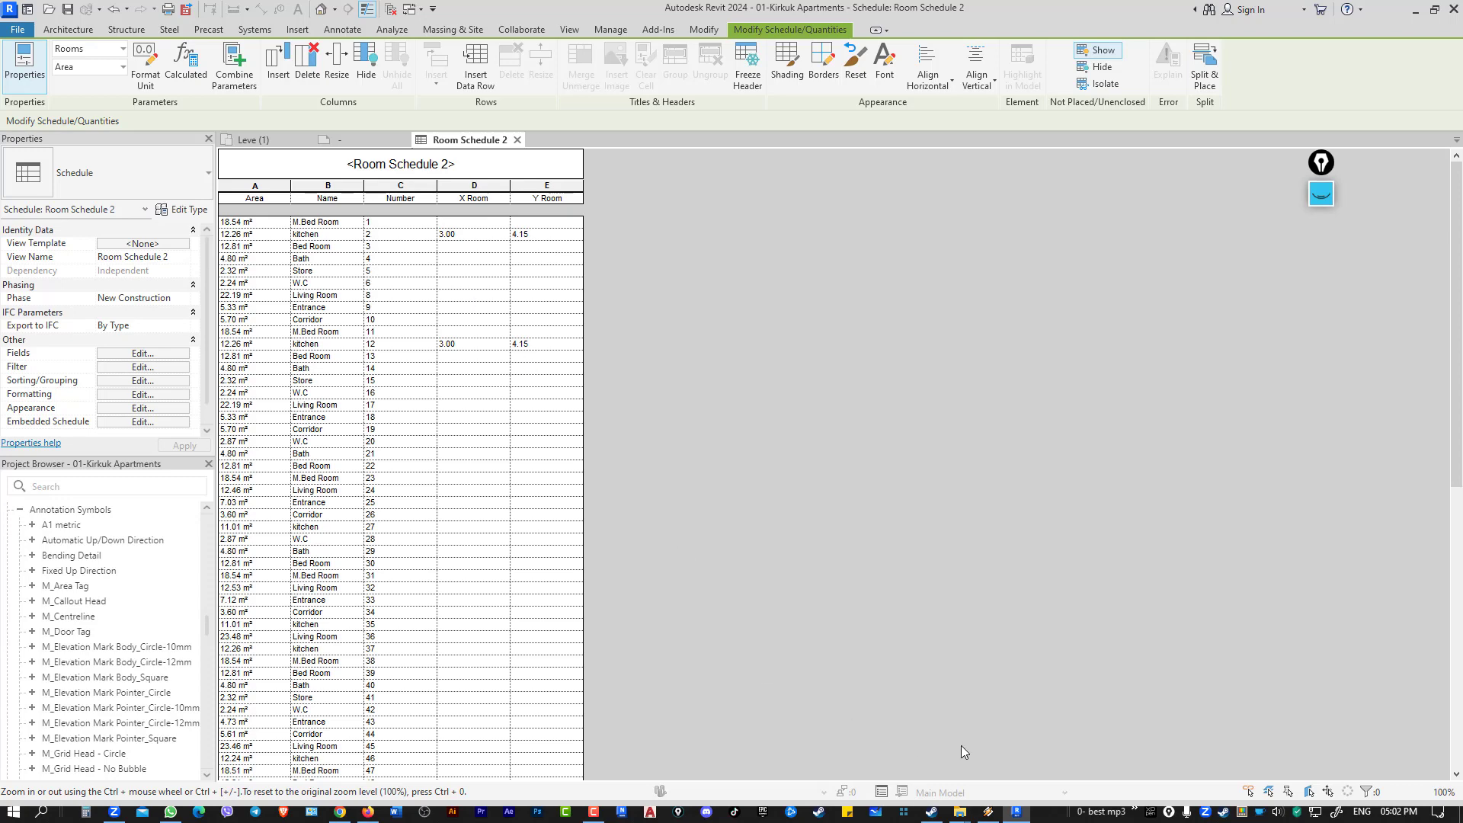
{"action": "left_click", "coordinate": [256, 139]}
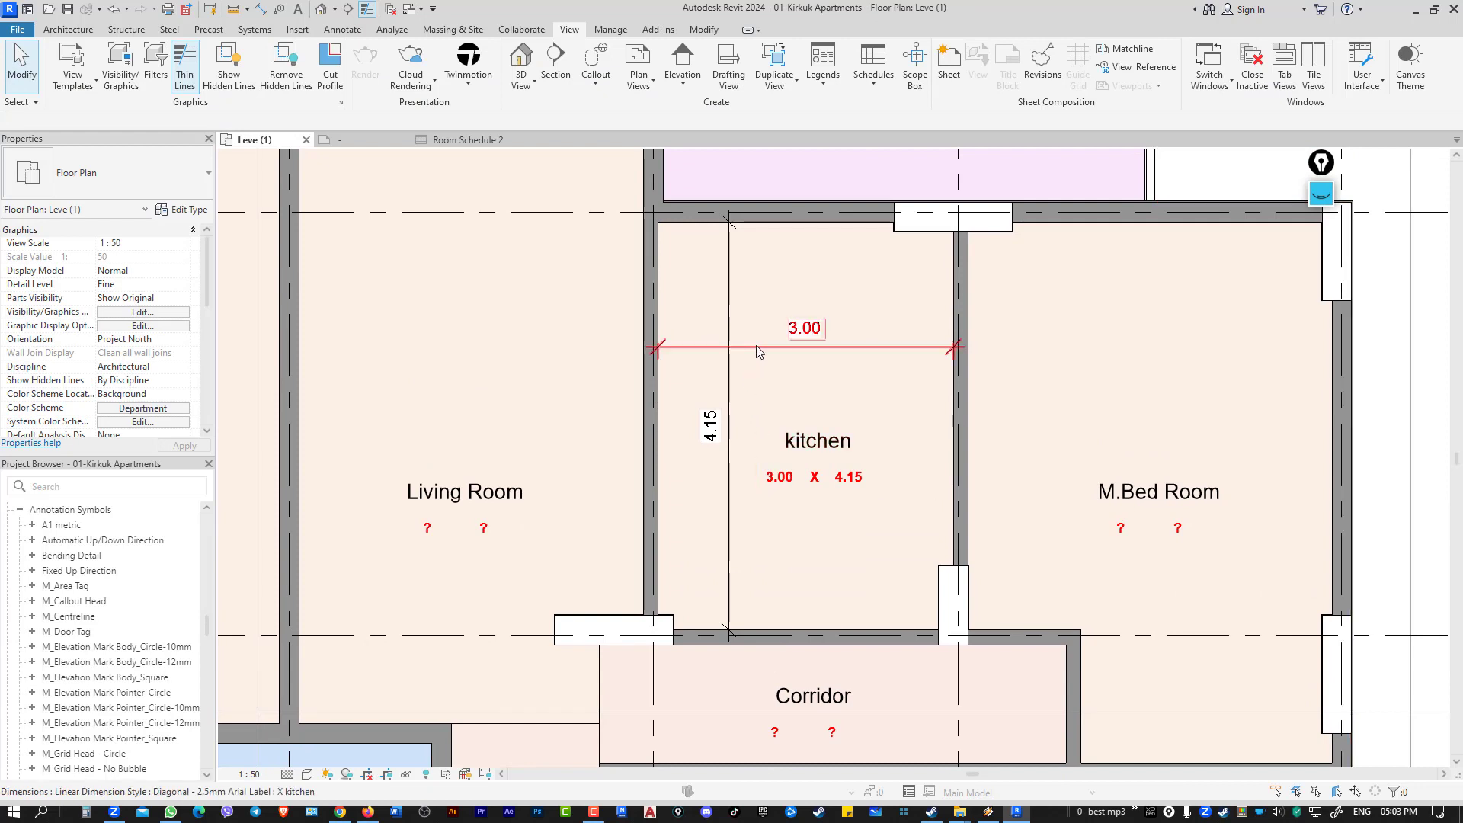
Inspect the kitchen's 3.00 width dimension to confirm it carries the X kitchen label.
{"action": "left_click", "coordinate": [811, 352]}
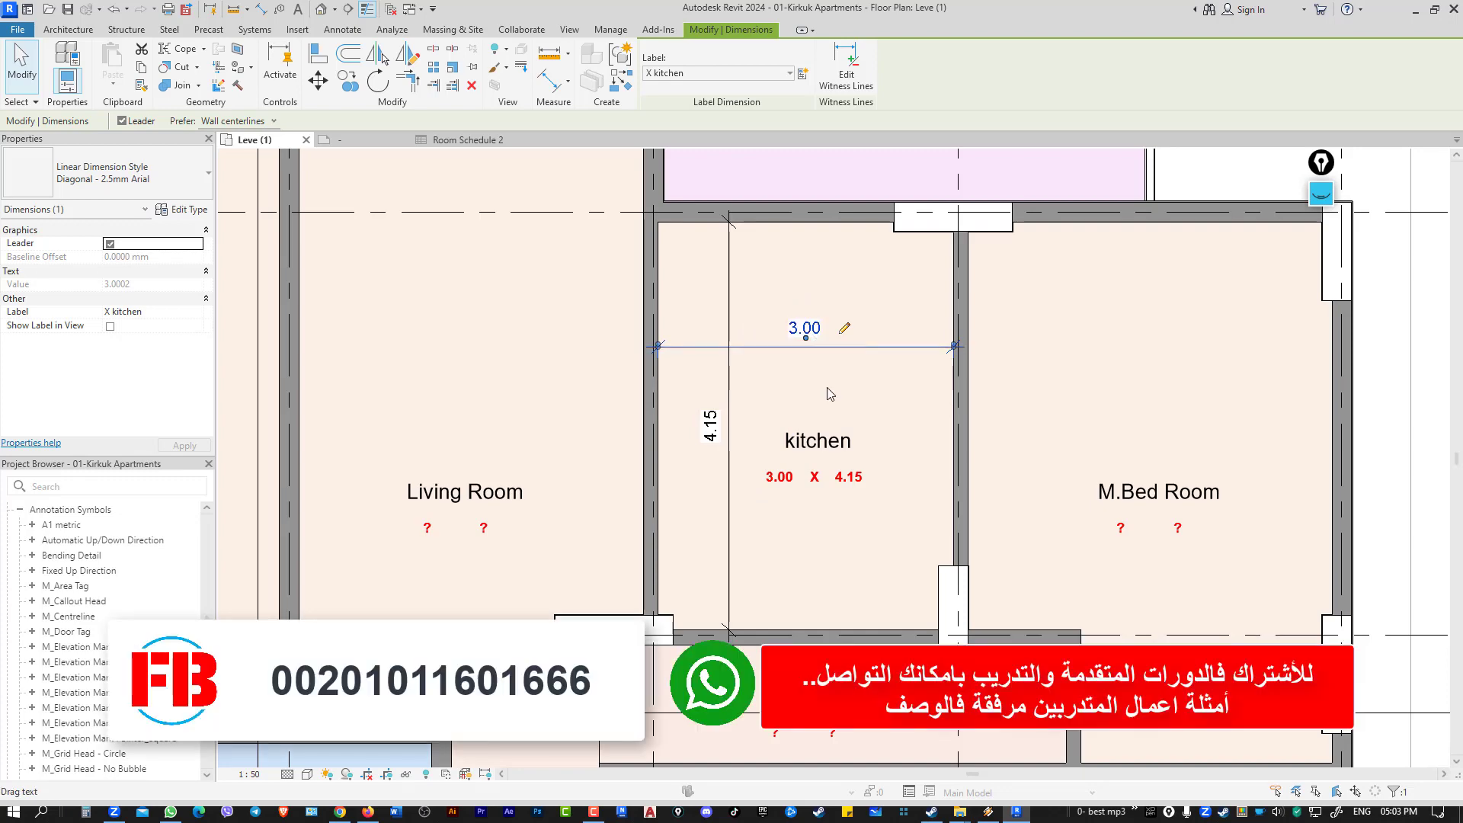
{"action": "key", "text": "Escape"}
Zoom to fit and switch to the Final P1 1st (500) floor plan.
{"action": "key", "text": "z"}
{"action": "key", "text": "f"}
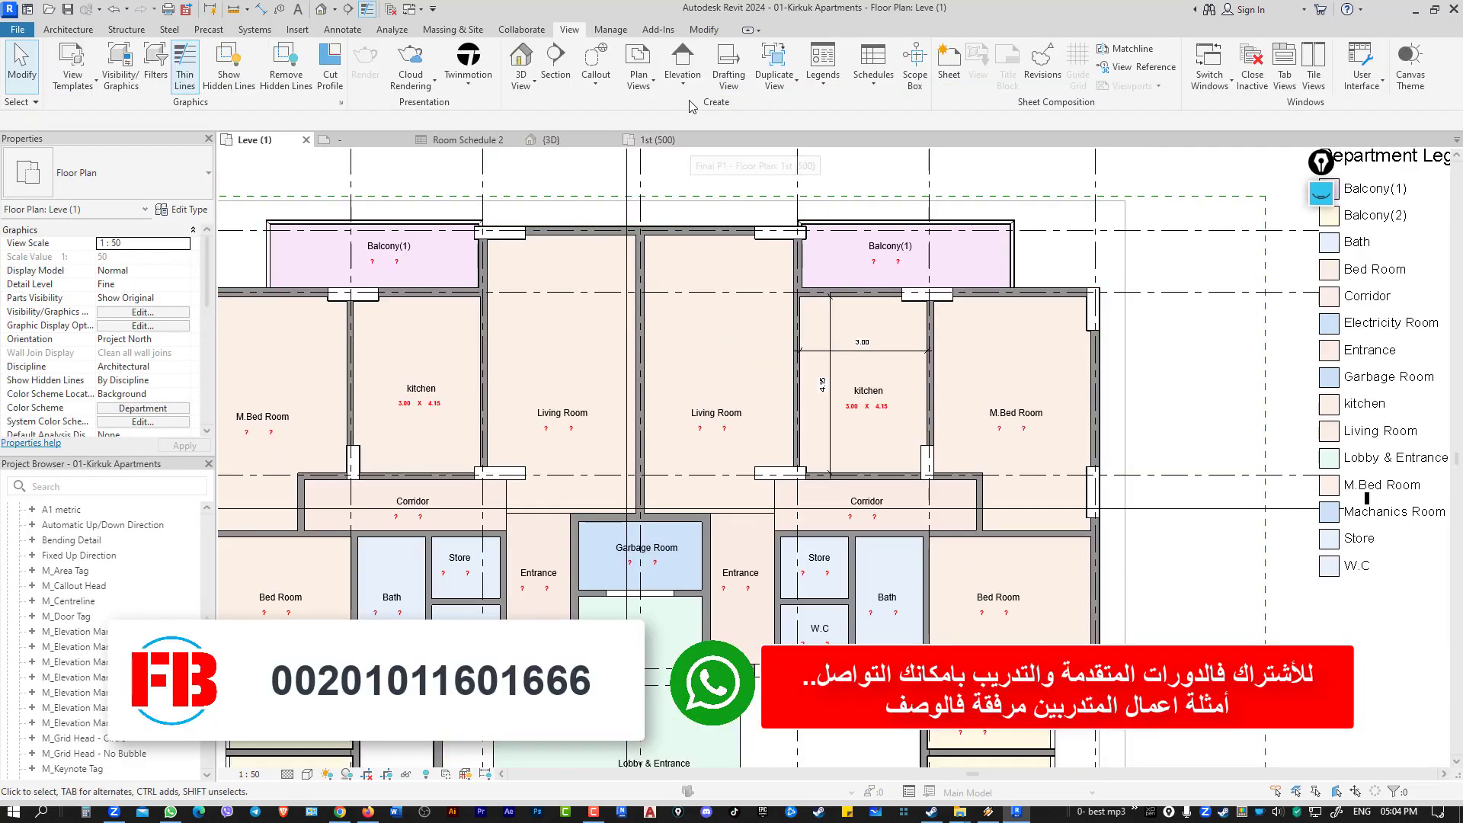
{"action": "left_click", "coordinate": [669, 142]}
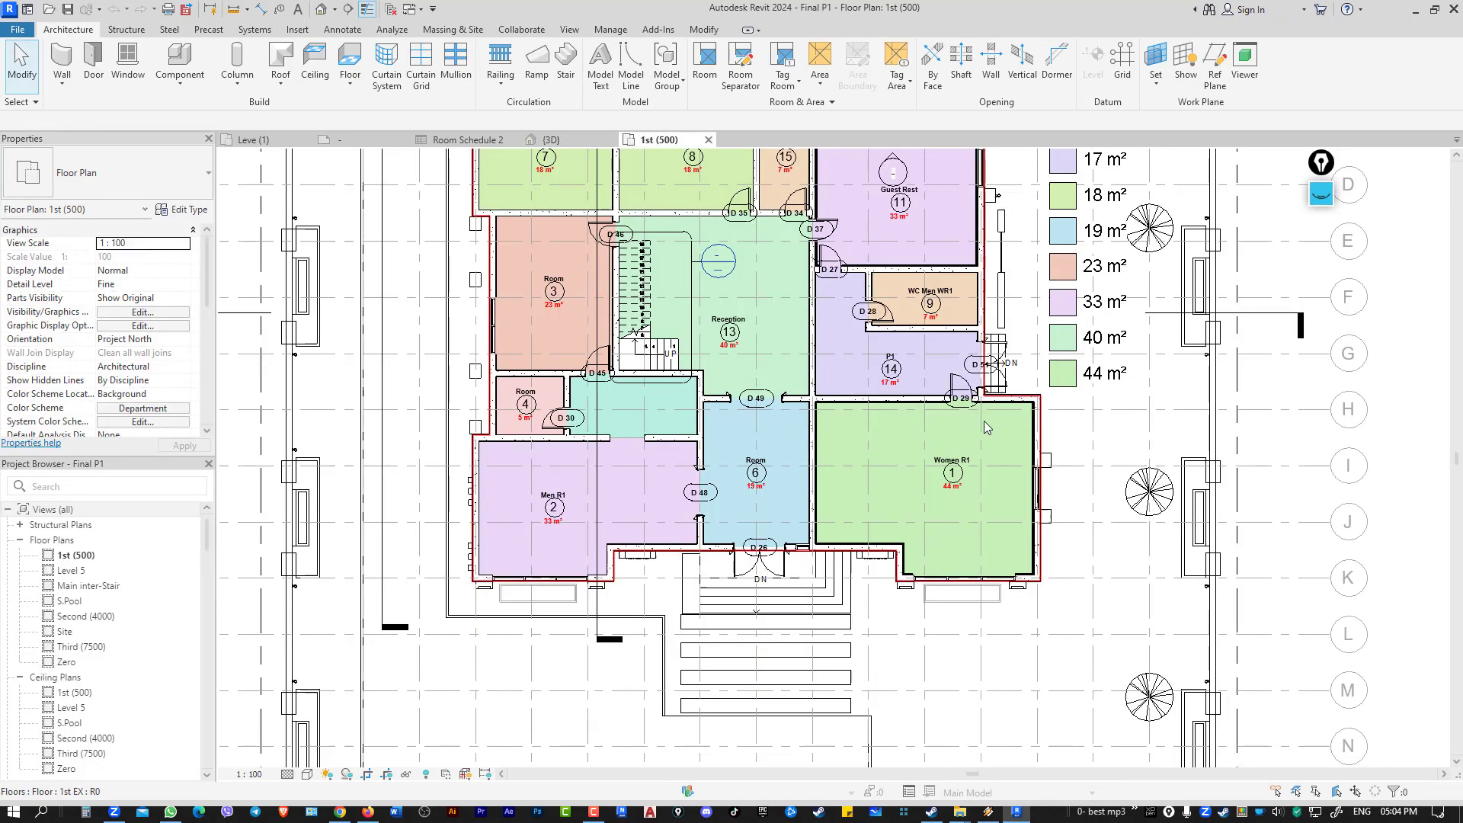
{"action": "scroll", "coordinate": [867, 497], "scroll_direction": "up", "scroll_amount": 3}
{"action": "scroll", "coordinate": [794, 520], "scroll_direction": "down", "scroll_amount": 2}
{"action": "scroll", "coordinate": [789, 305], "scroll_direction": "down", "scroll_amount": 1}
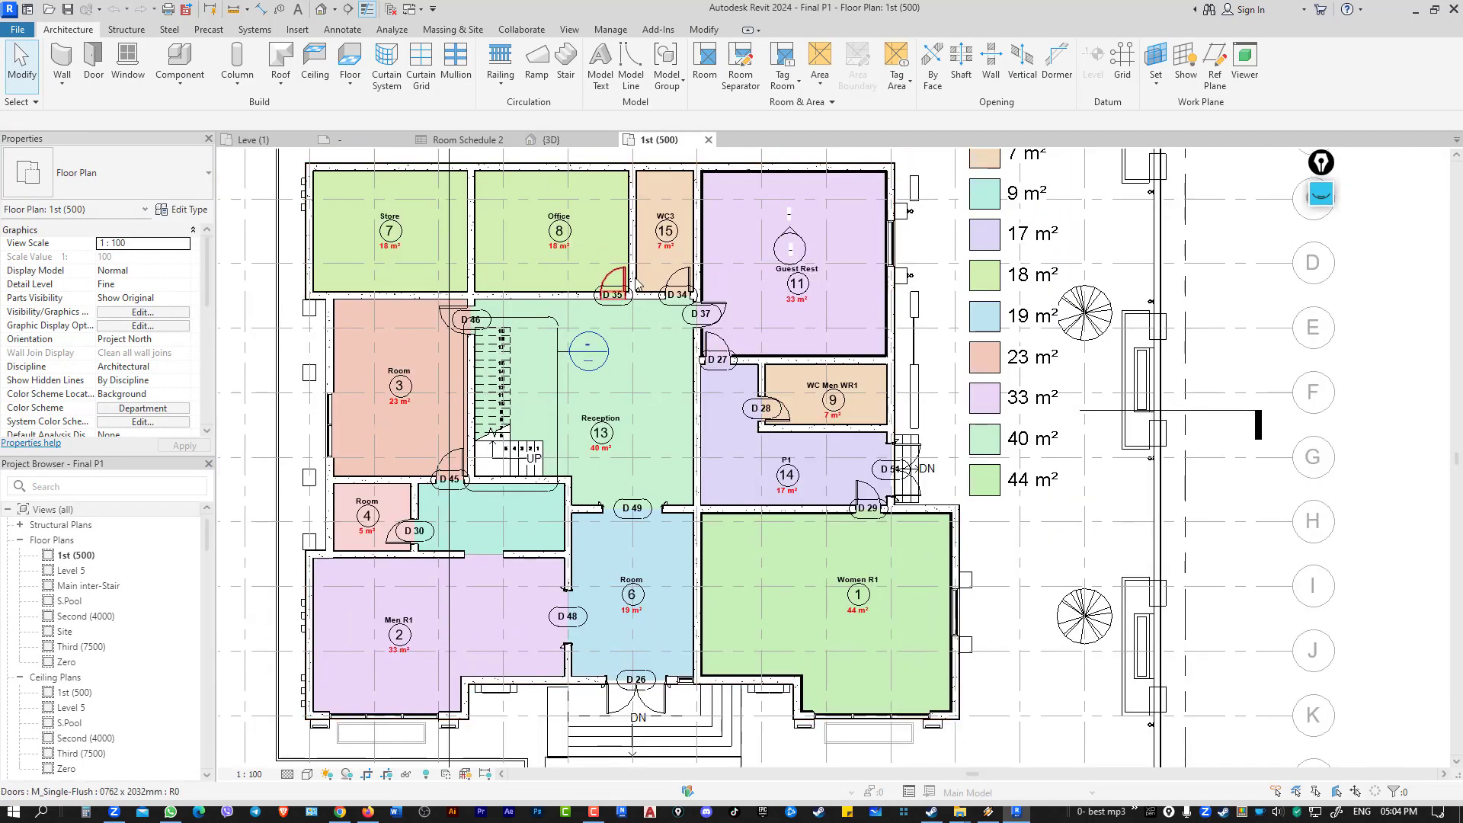
Edit the room tag family and load it into Final P1.rvt, overwriting the existing version.
{"action": "double_click", "coordinate": [789, 300]}
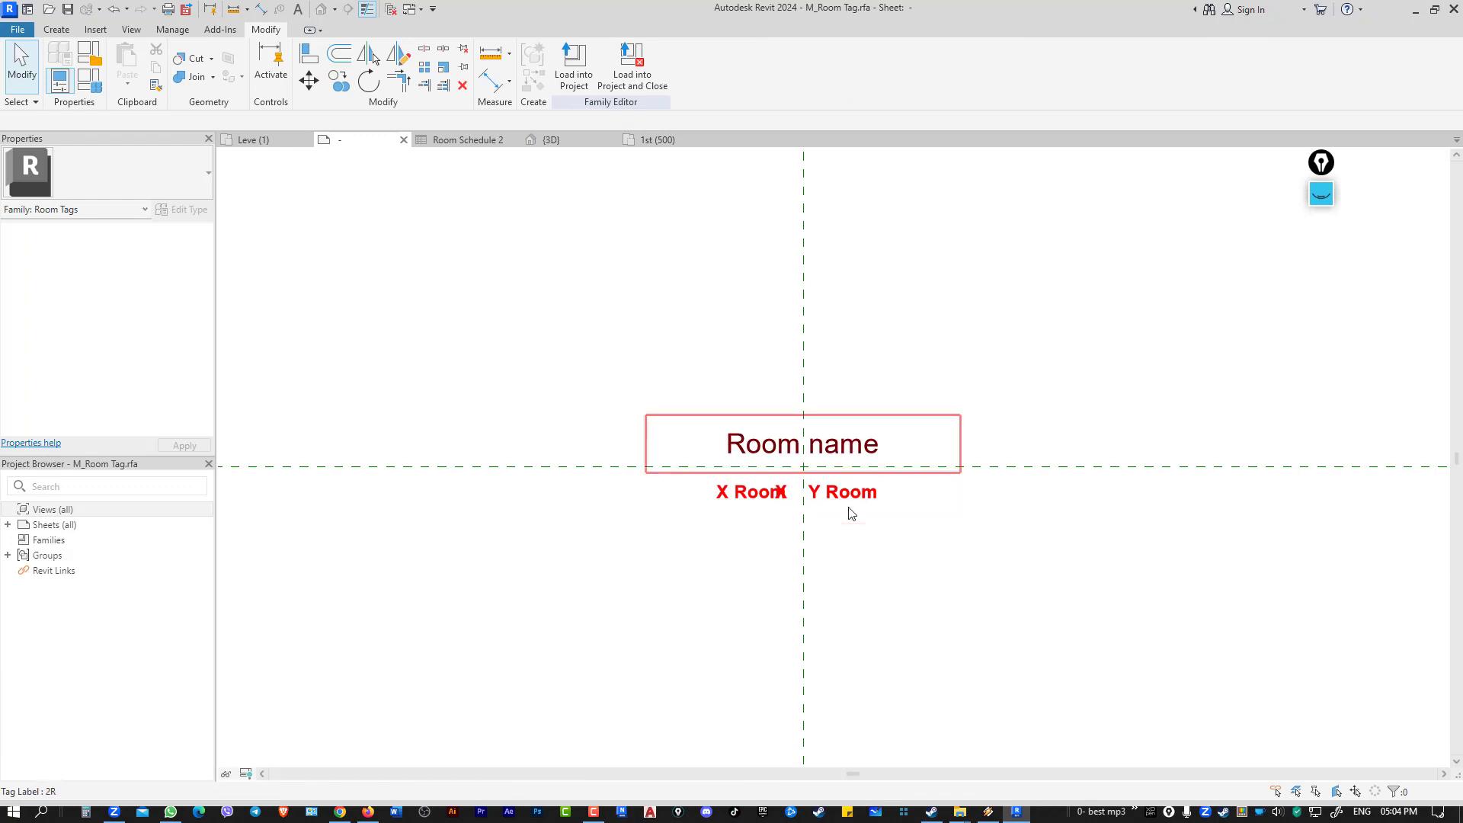
{"action": "left_click", "coordinate": [582, 62]}
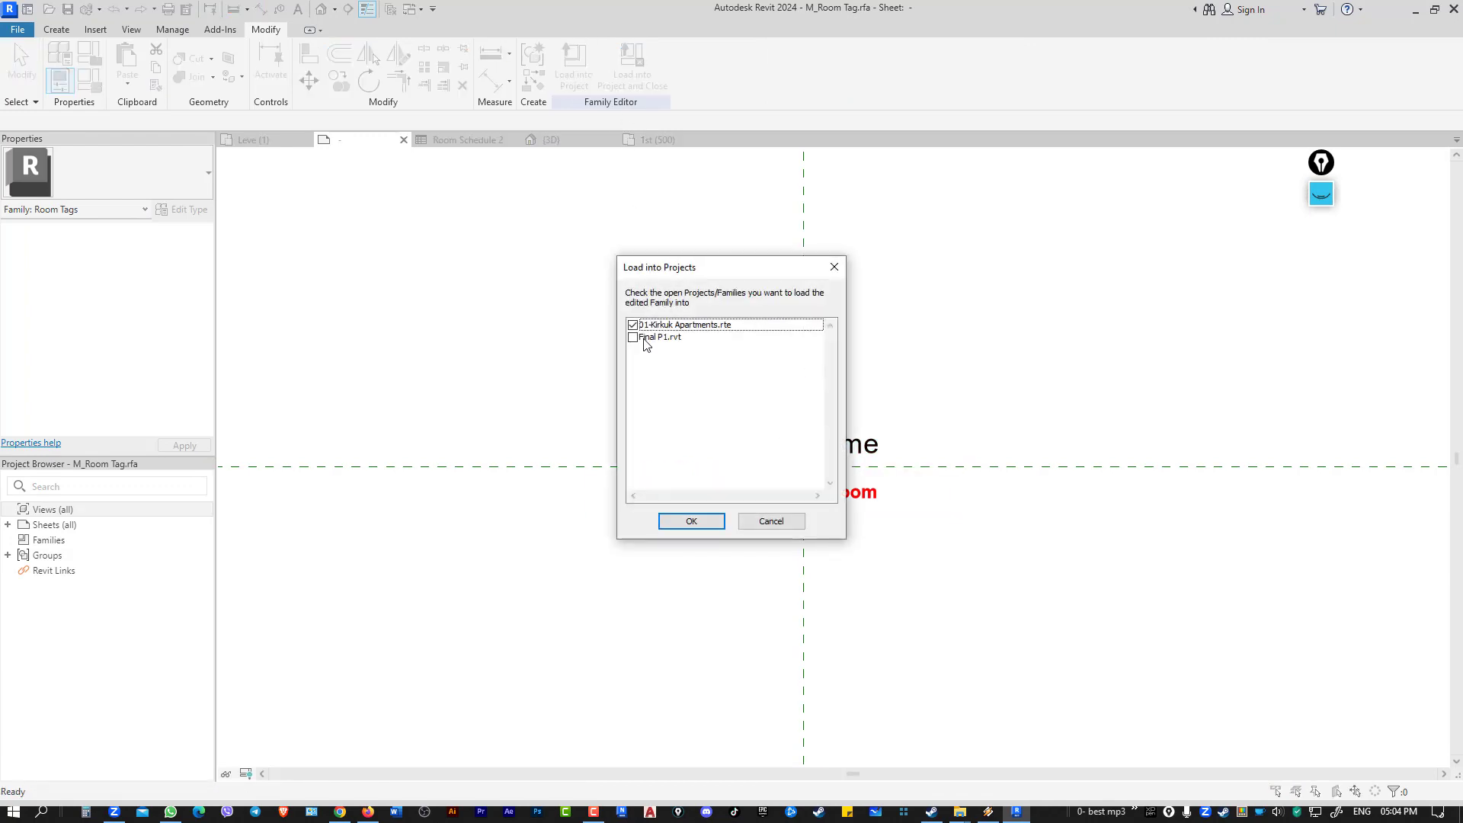
{"action": "left_click", "coordinate": [633, 337]}
{"action": "left_click", "coordinate": [712, 533]}
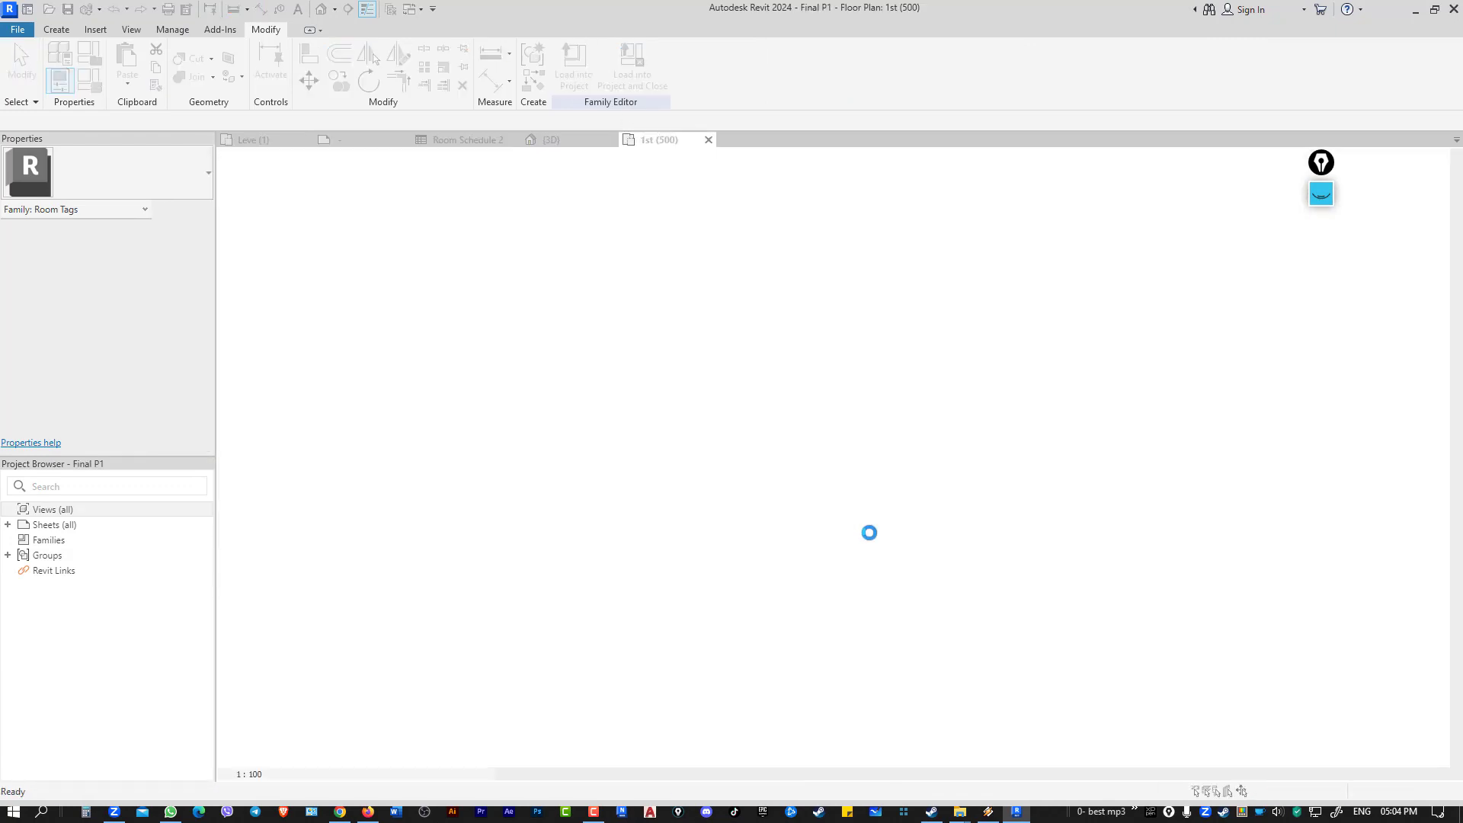
{"action": "left_click", "coordinate": [647, 363]}
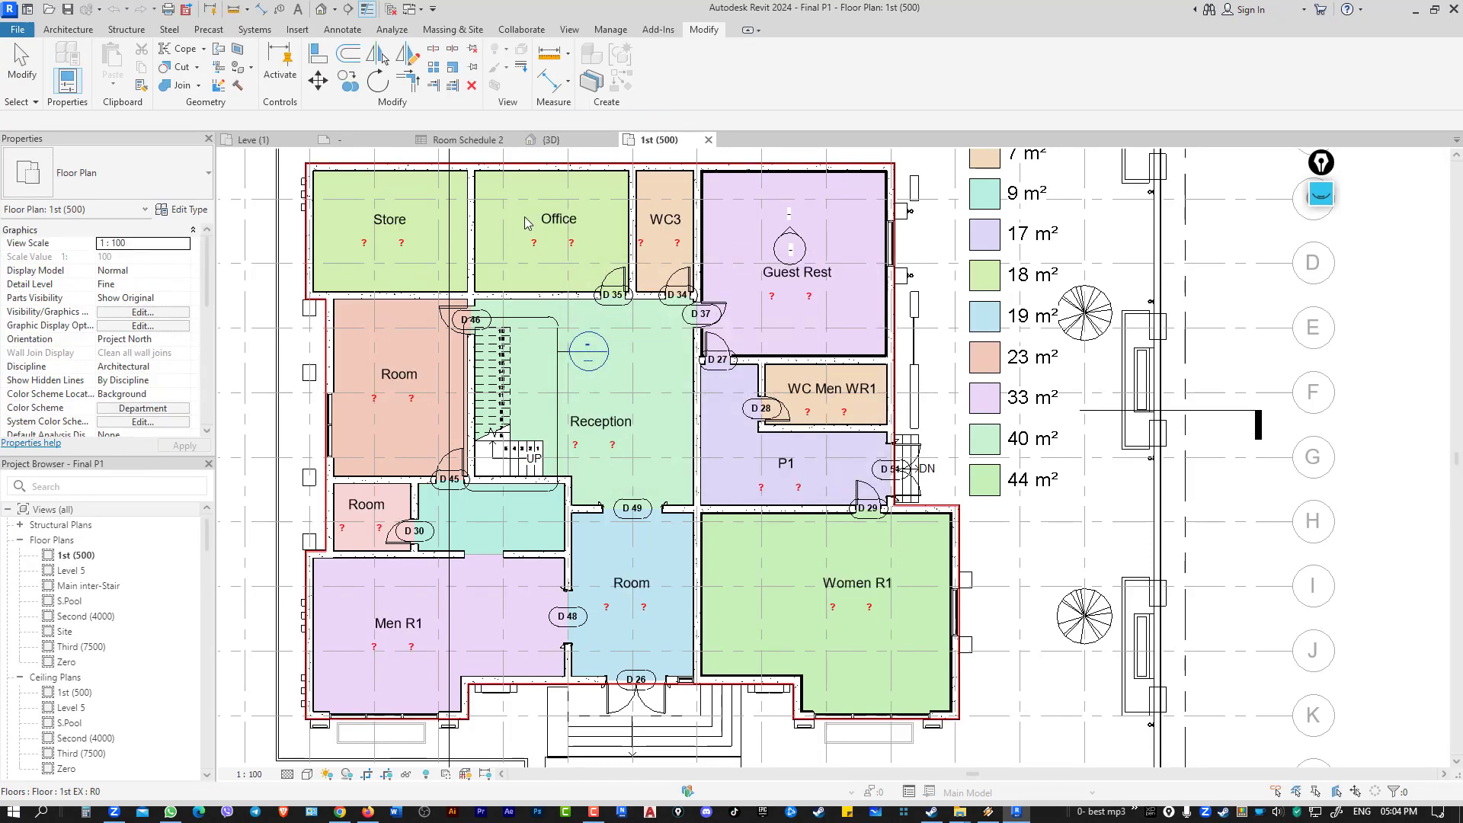
{"action": "scroll", "coordinate": [525, 213], "scroll_direction": "up", "scroll_amount": 3}
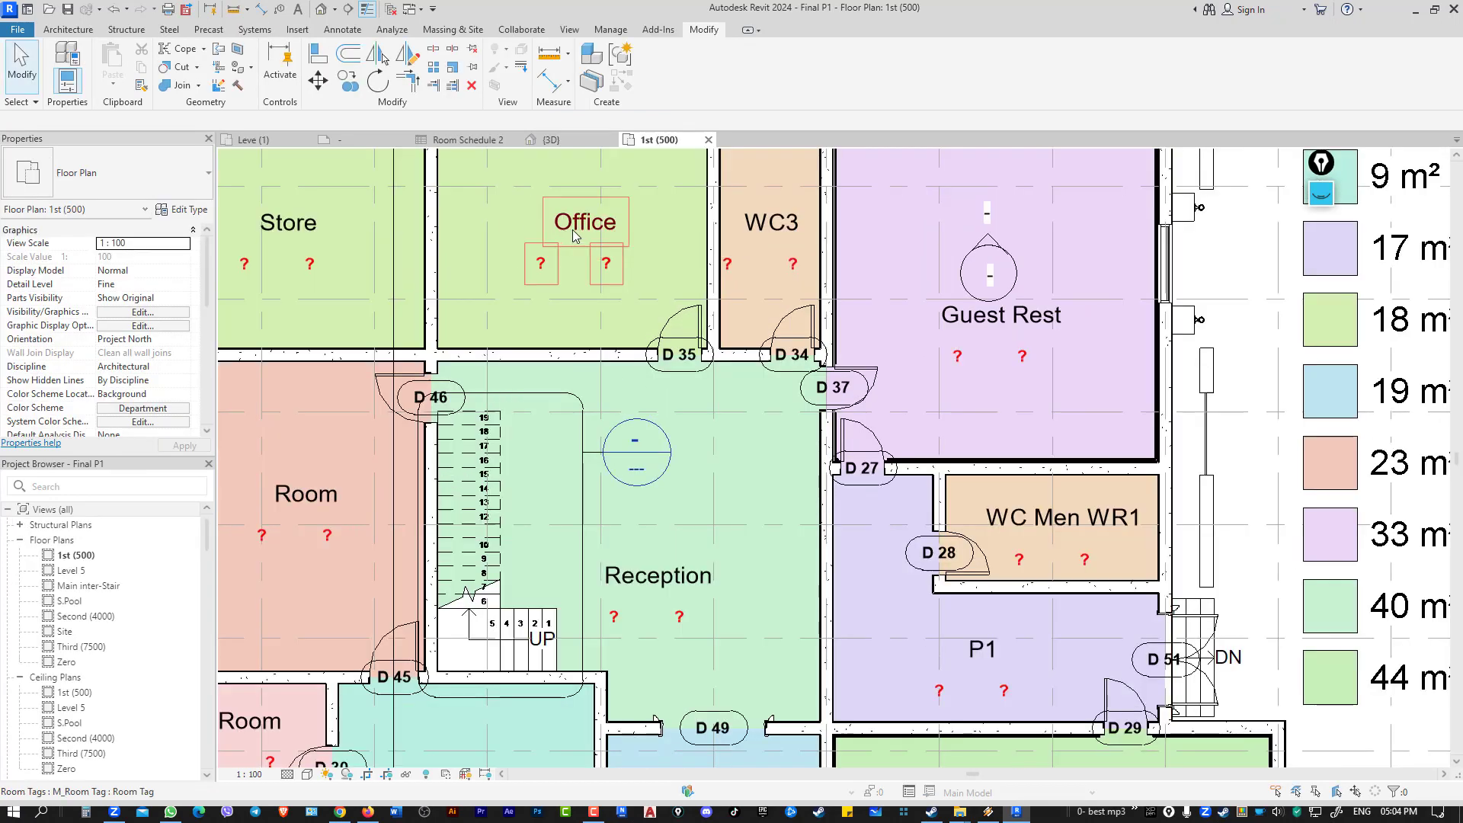
{"action": "left_click", "coordinate": [573, 234]}
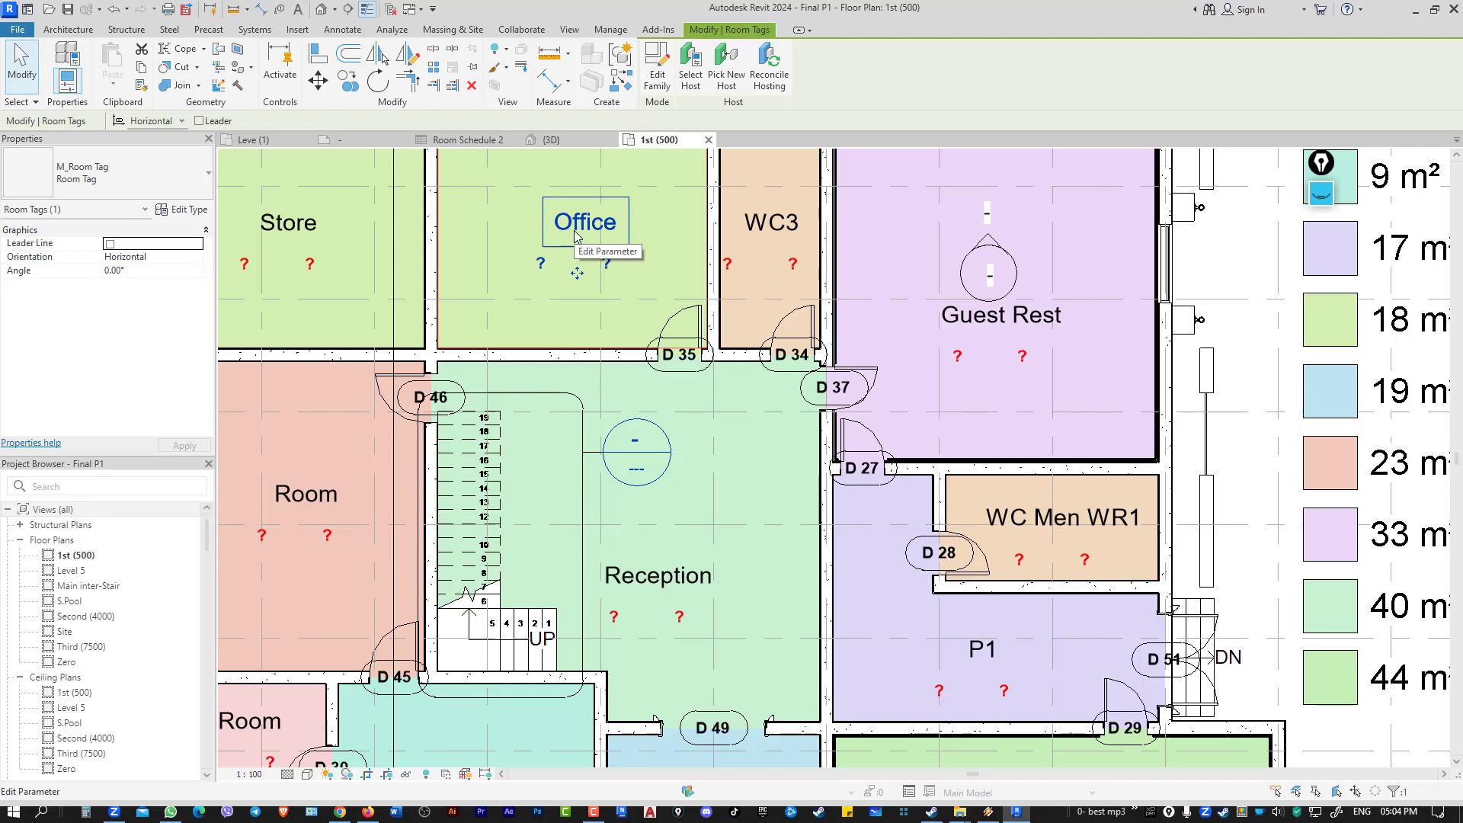